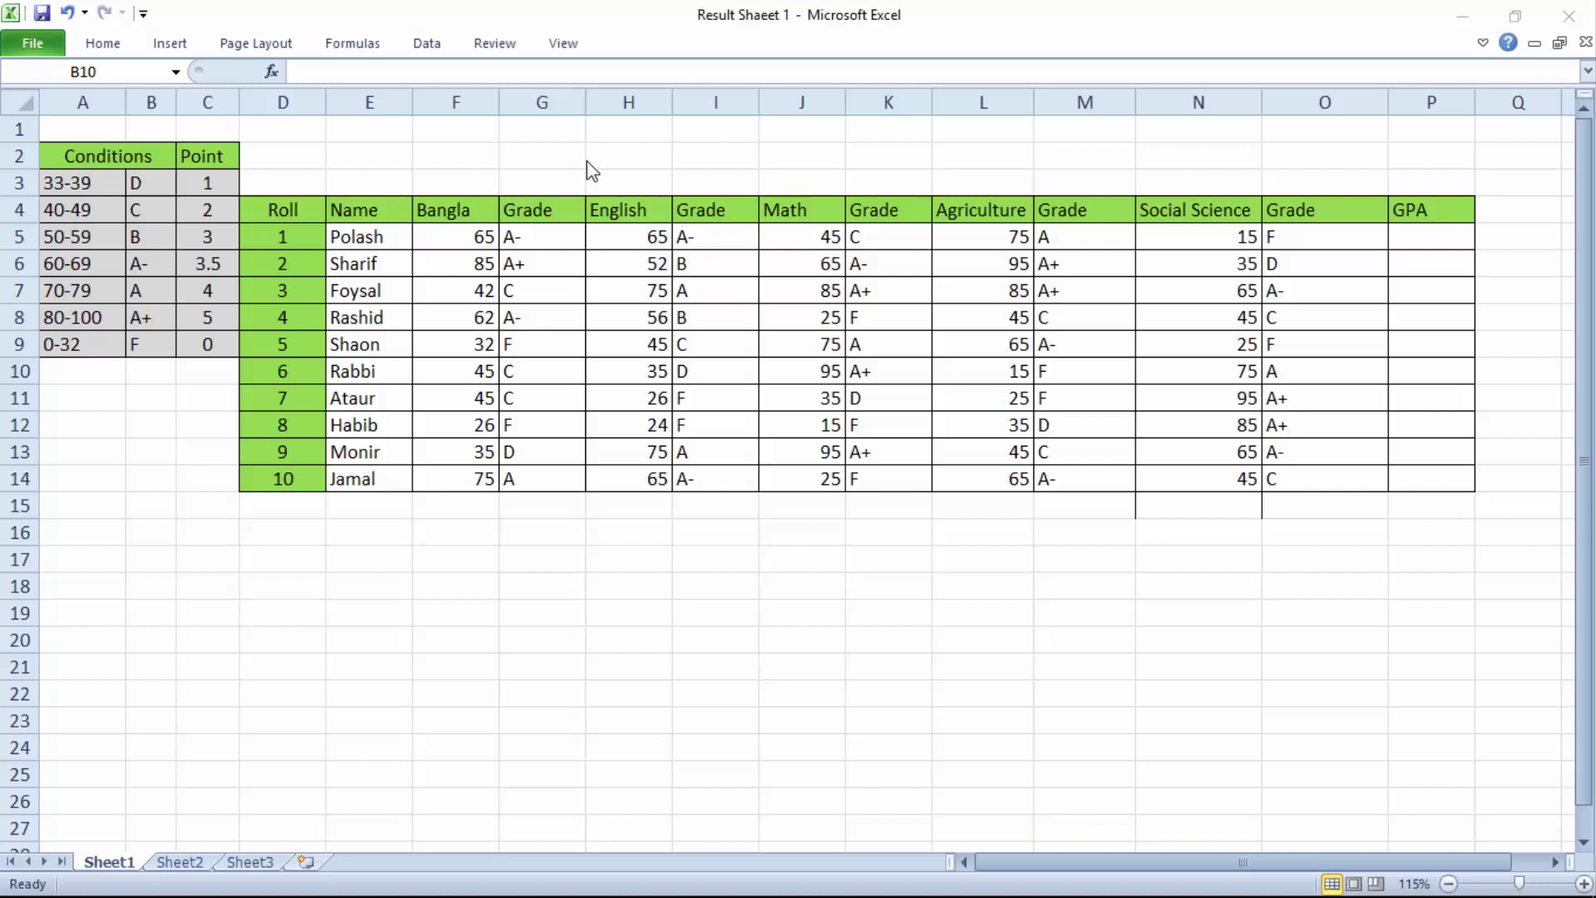
- Insert blank columns before the Bangla (G) and English (J) Grade columns
left_click(525, 101)
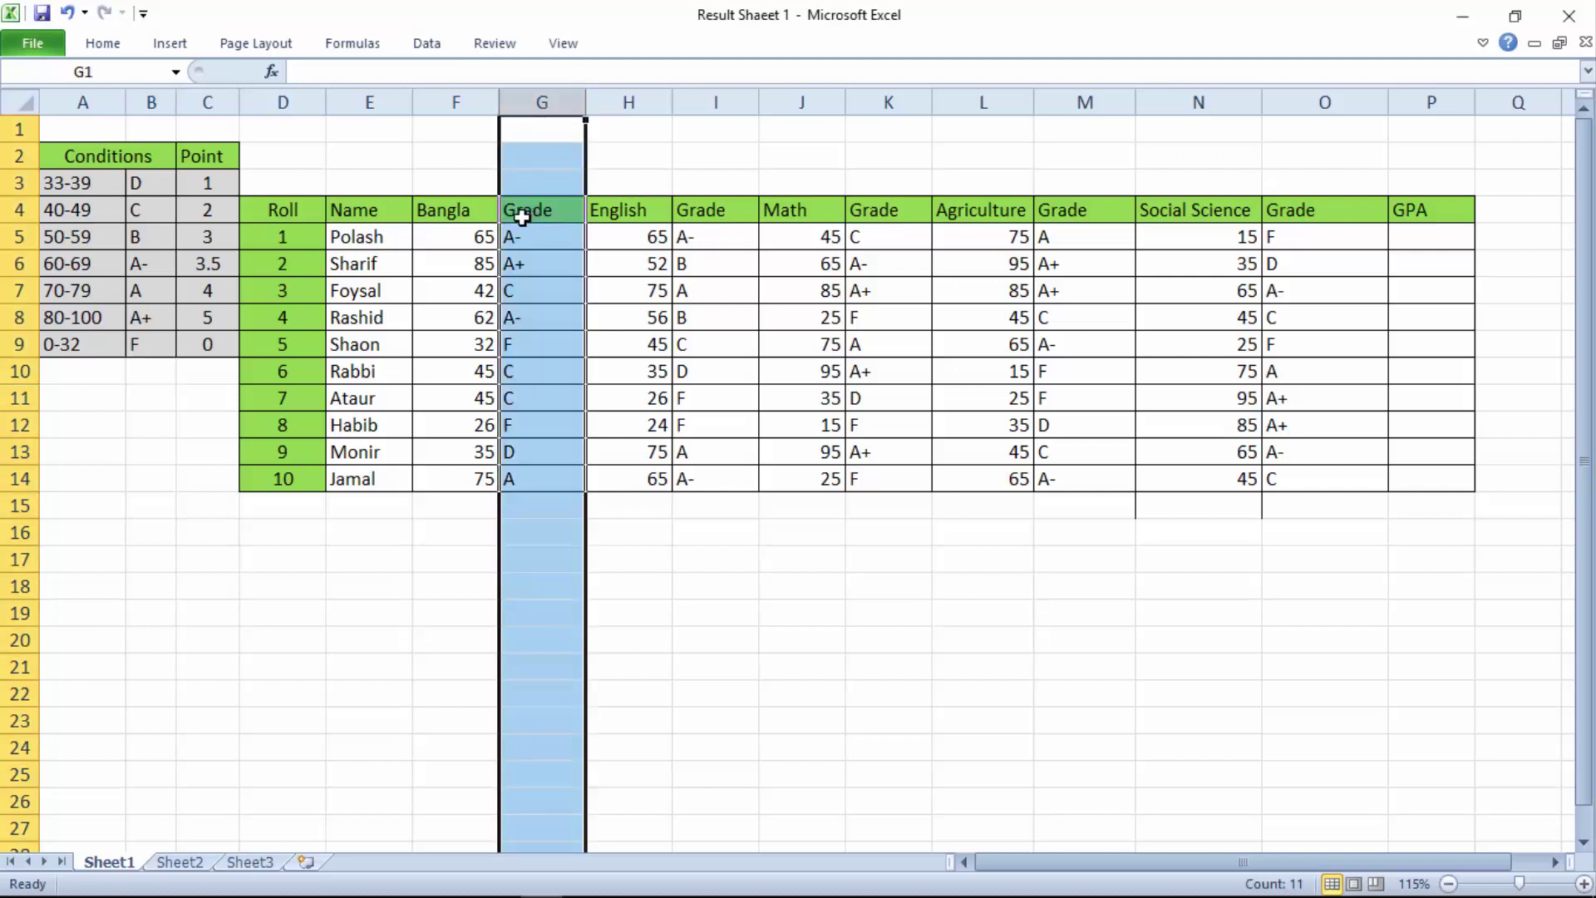
right_click(522, 217)
left_click(556, 371)
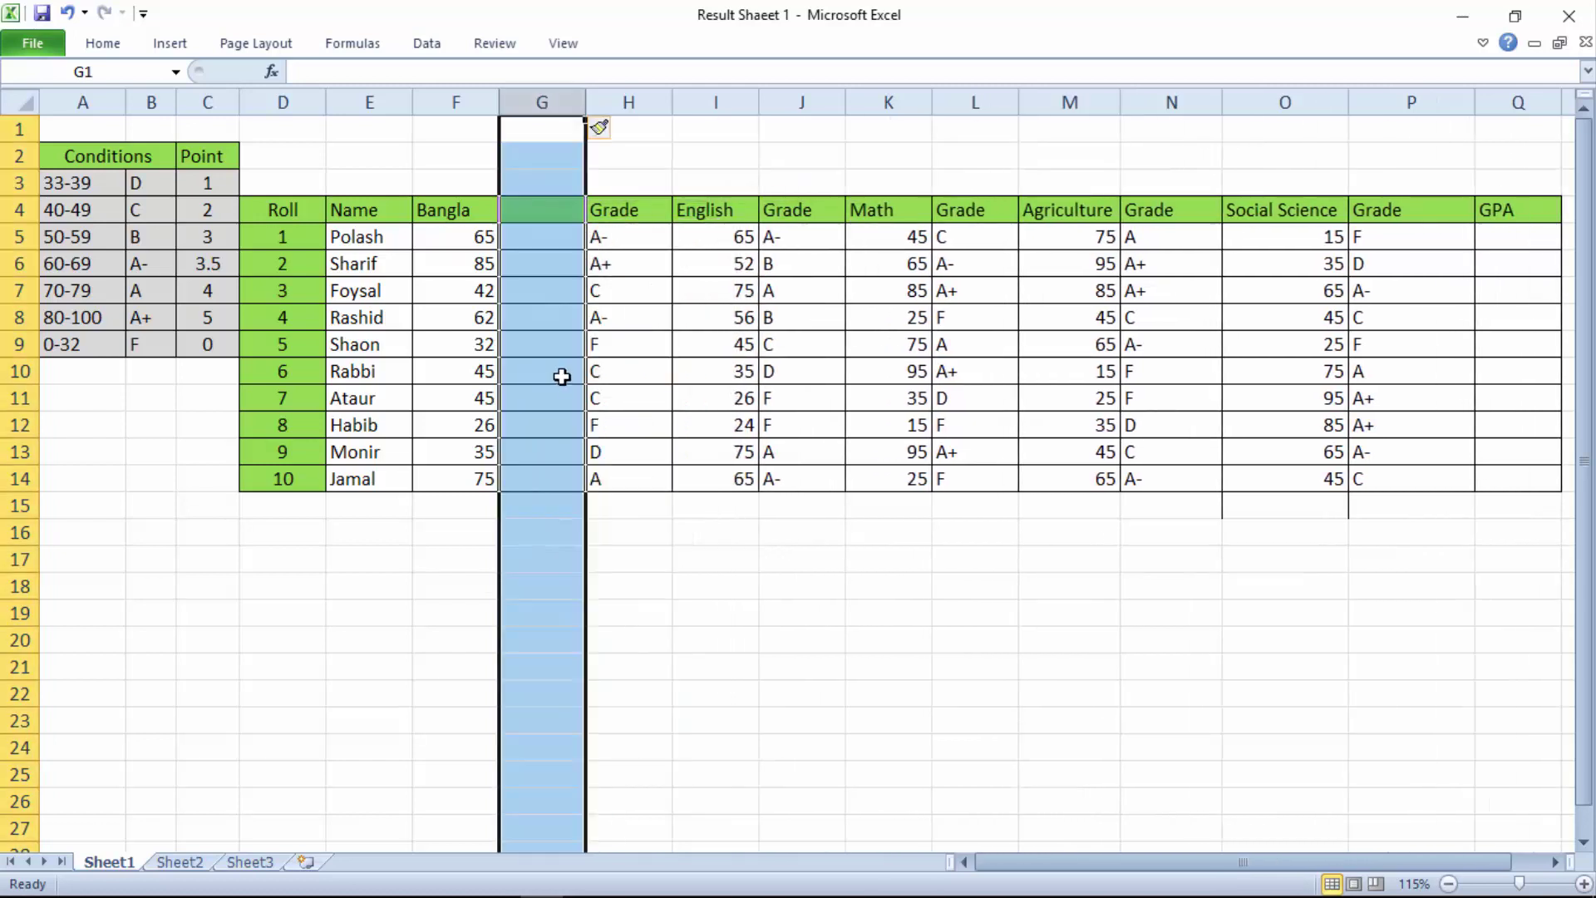
left_click(630, 526)
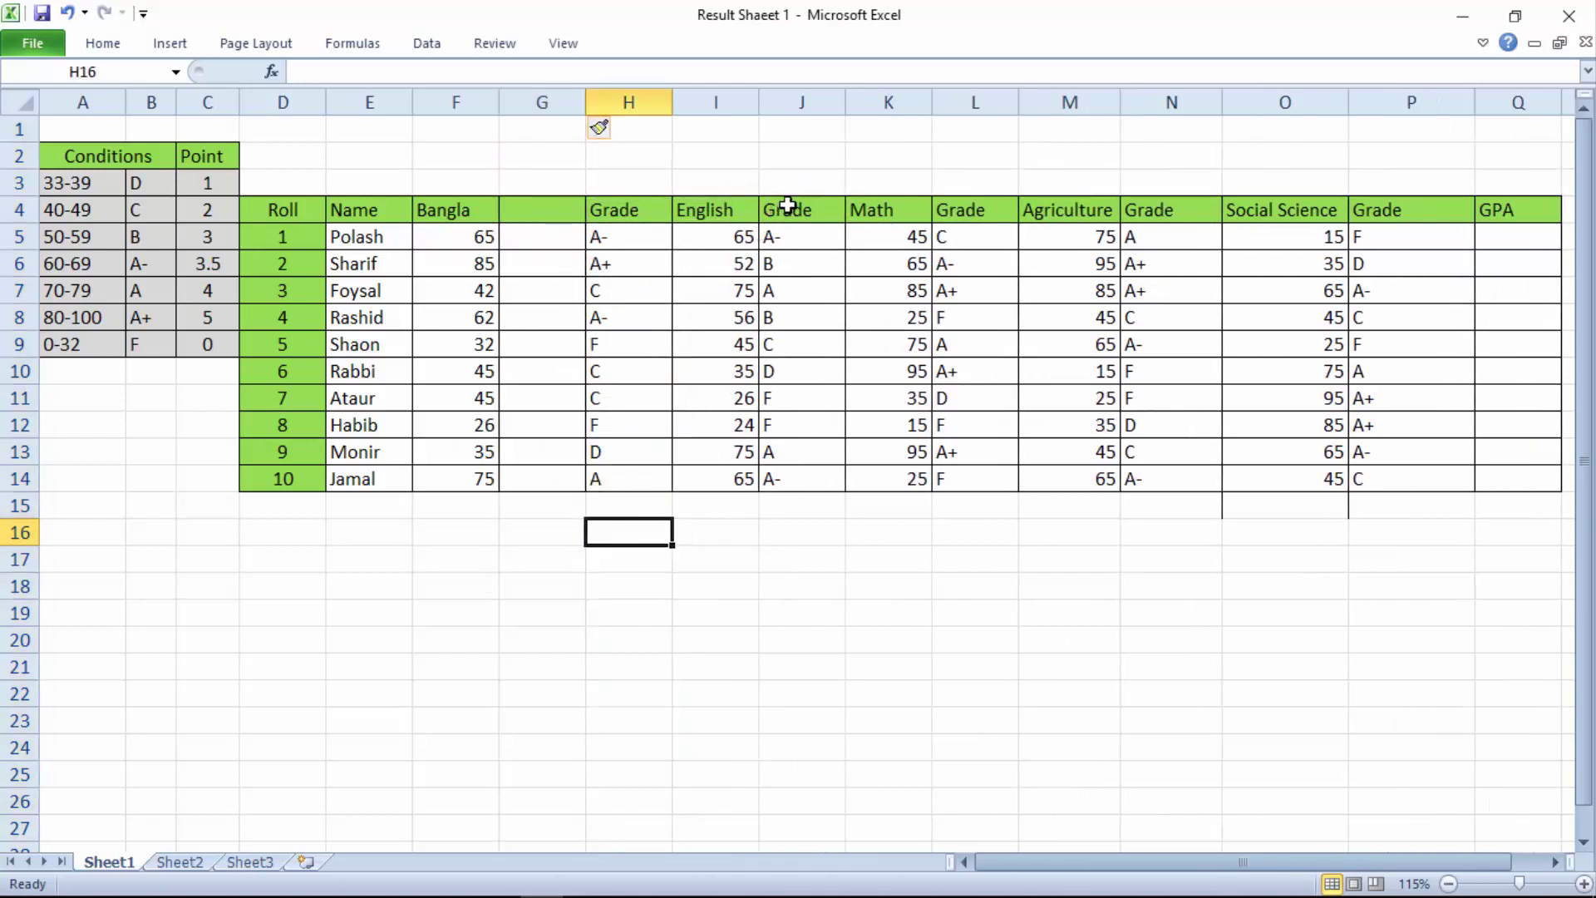
left_click(789, 100)
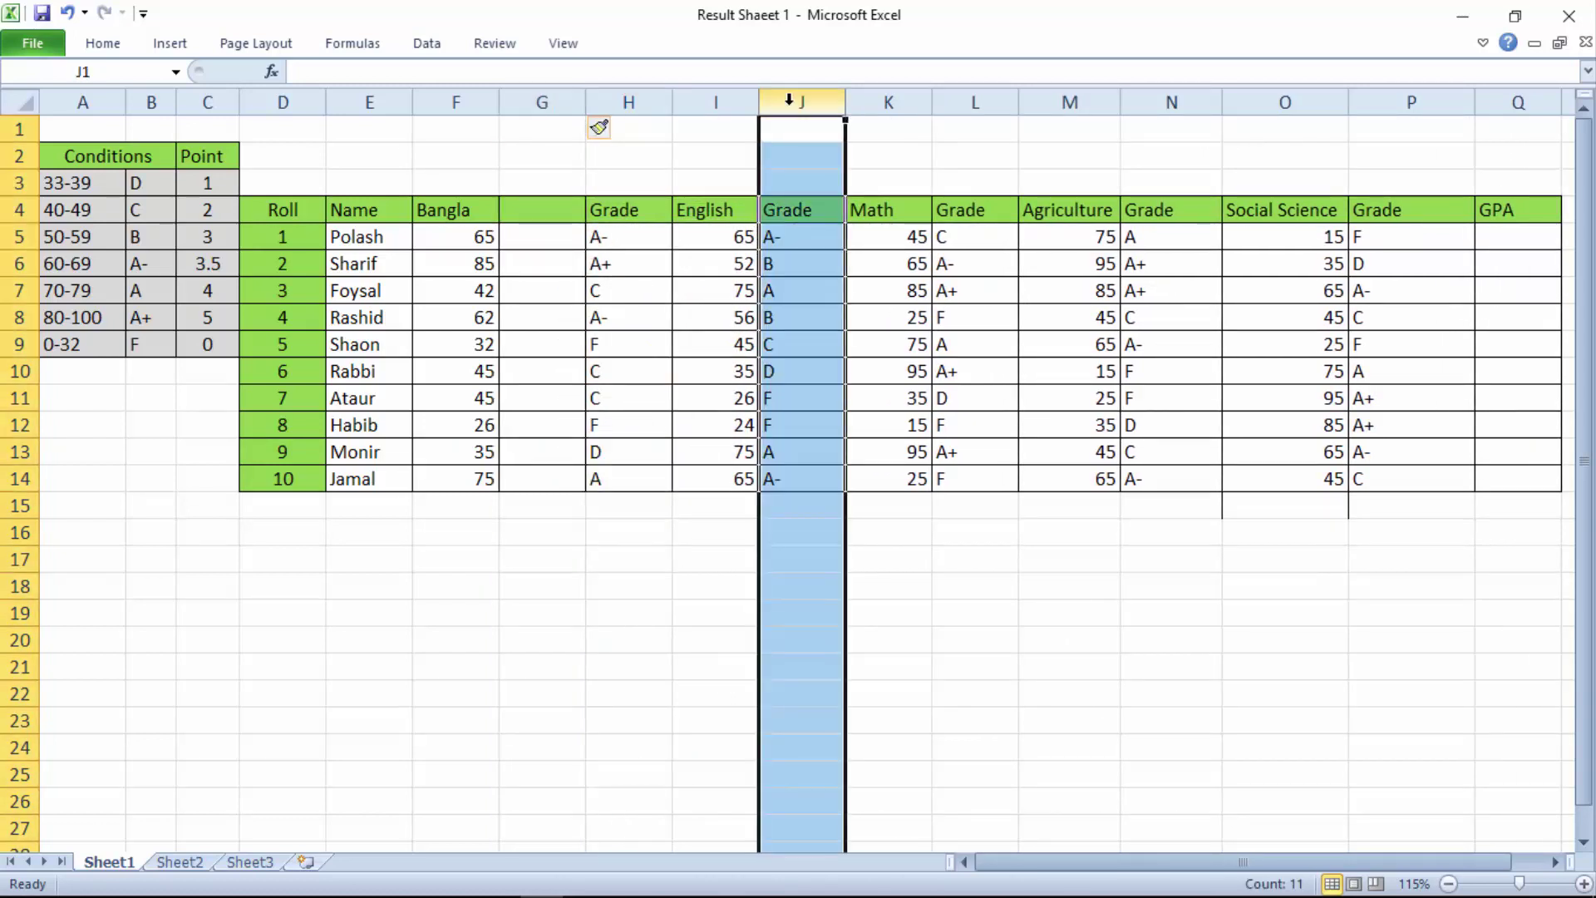
right_click(789, 236)
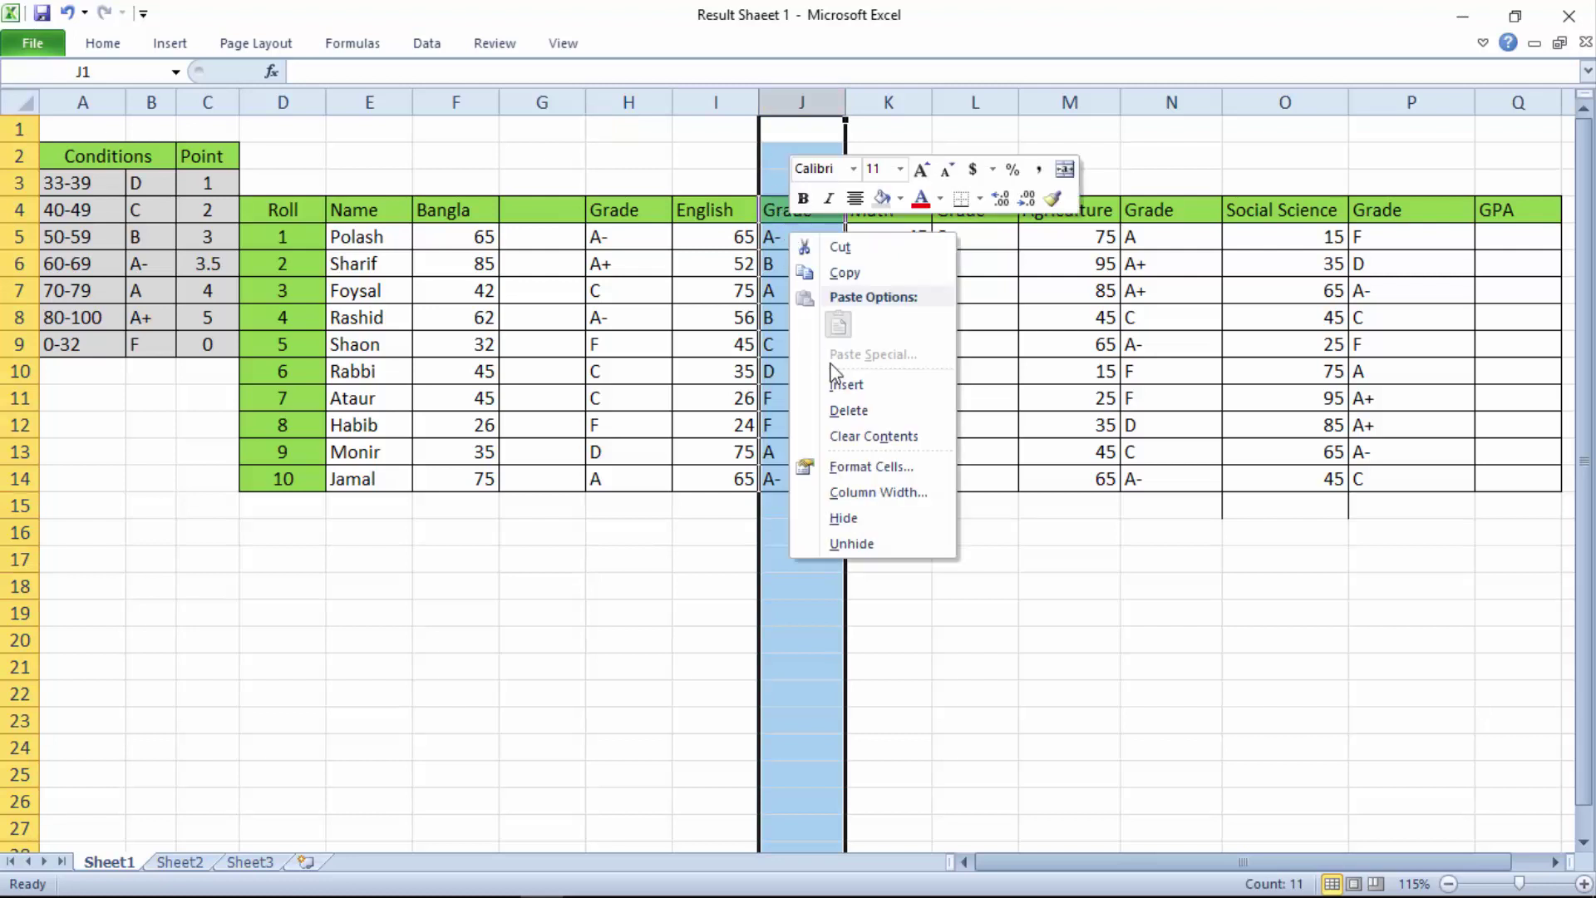
left_click(846, 385)
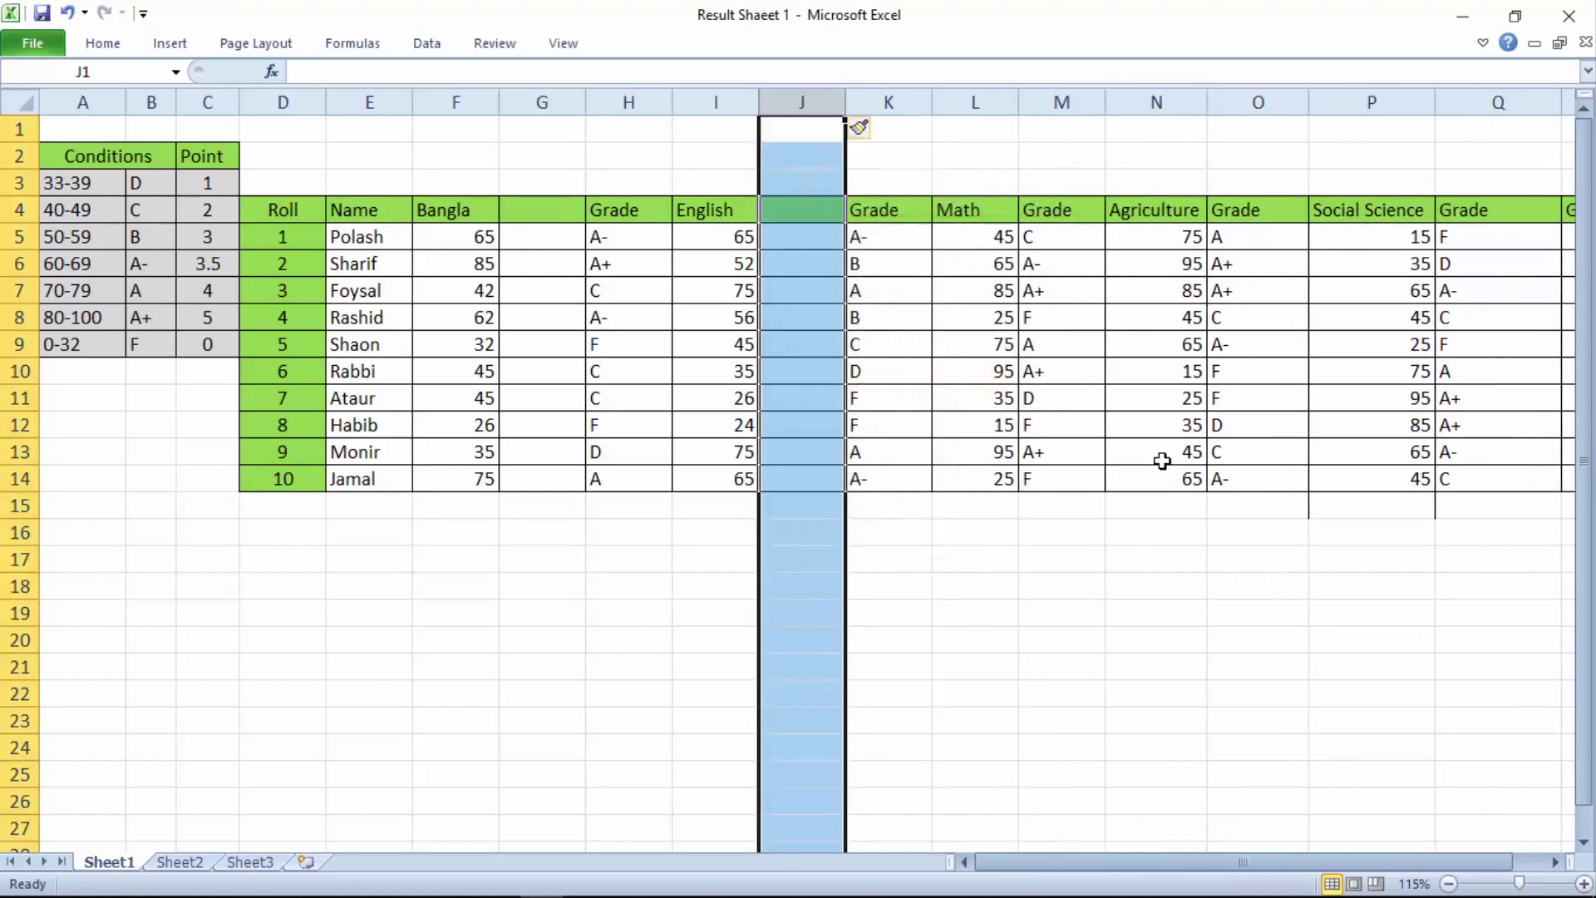
- Insert blank columns before the Math (M) and Agriculture (P) Grade columns
left_click(1045, 103)
right_click(1049, 243)
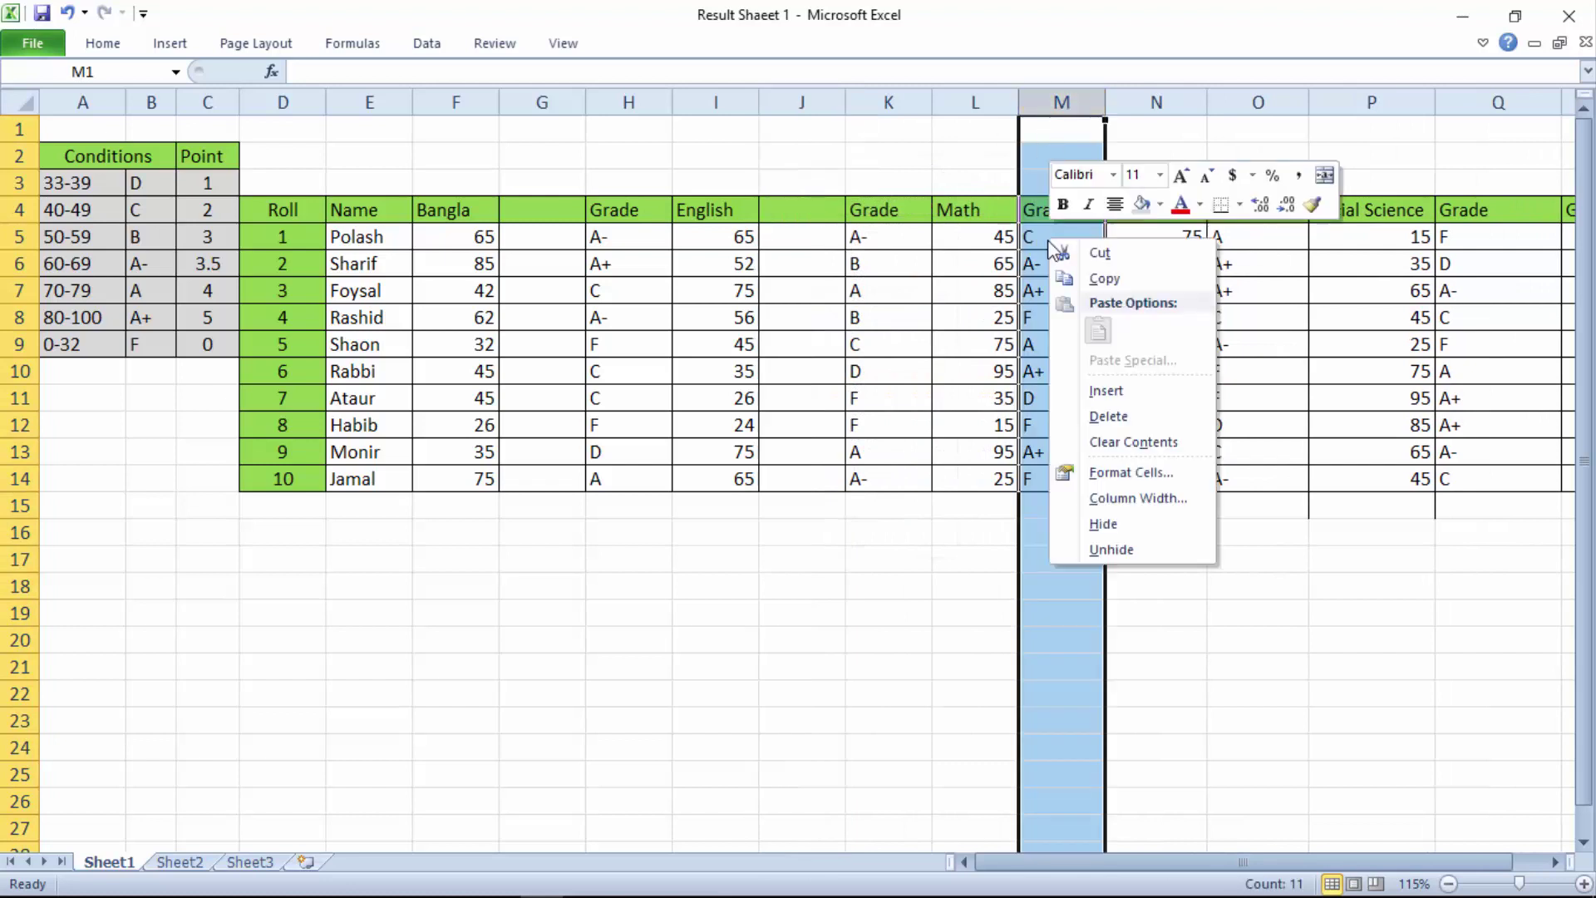
left_click(1106, 390)
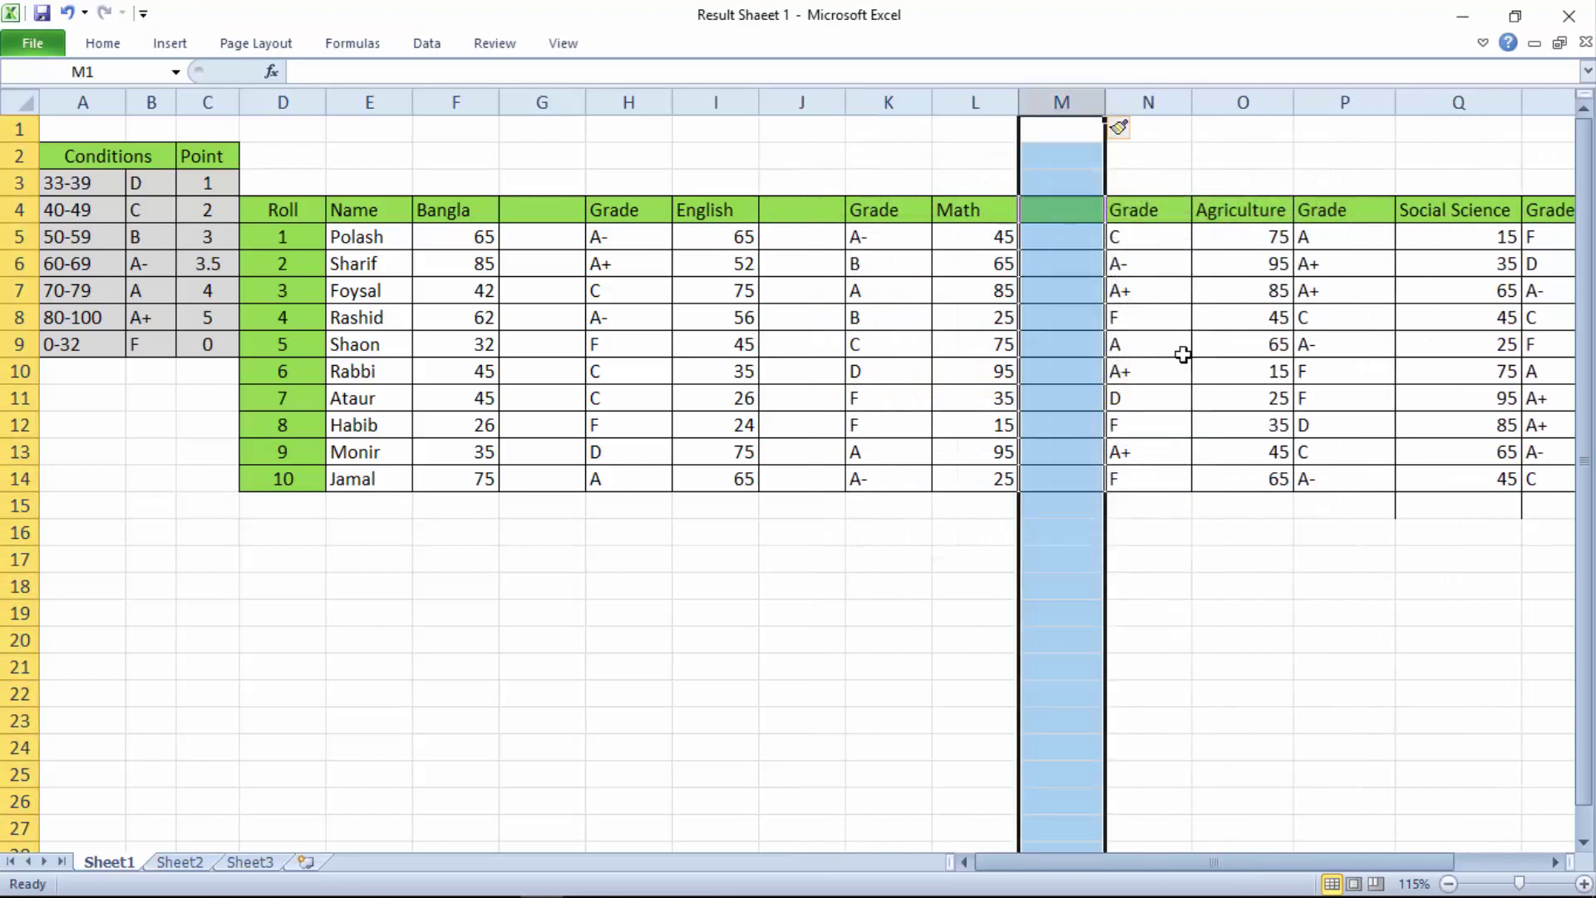
left_click(1343, 100)
right_click(1335, 168)
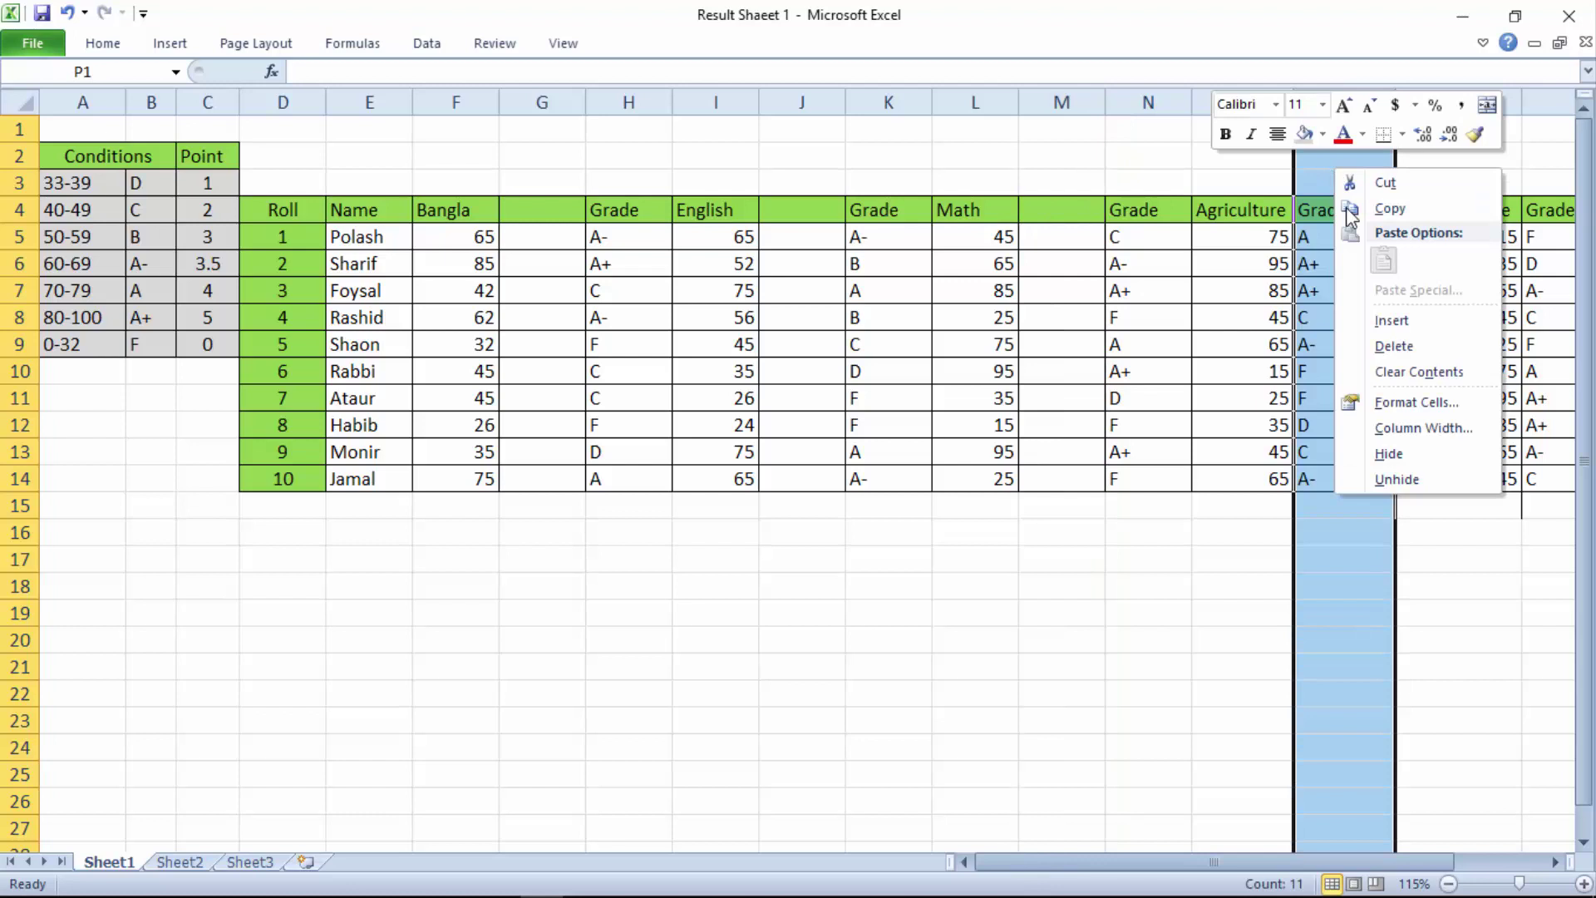
left_click(1391, 320)
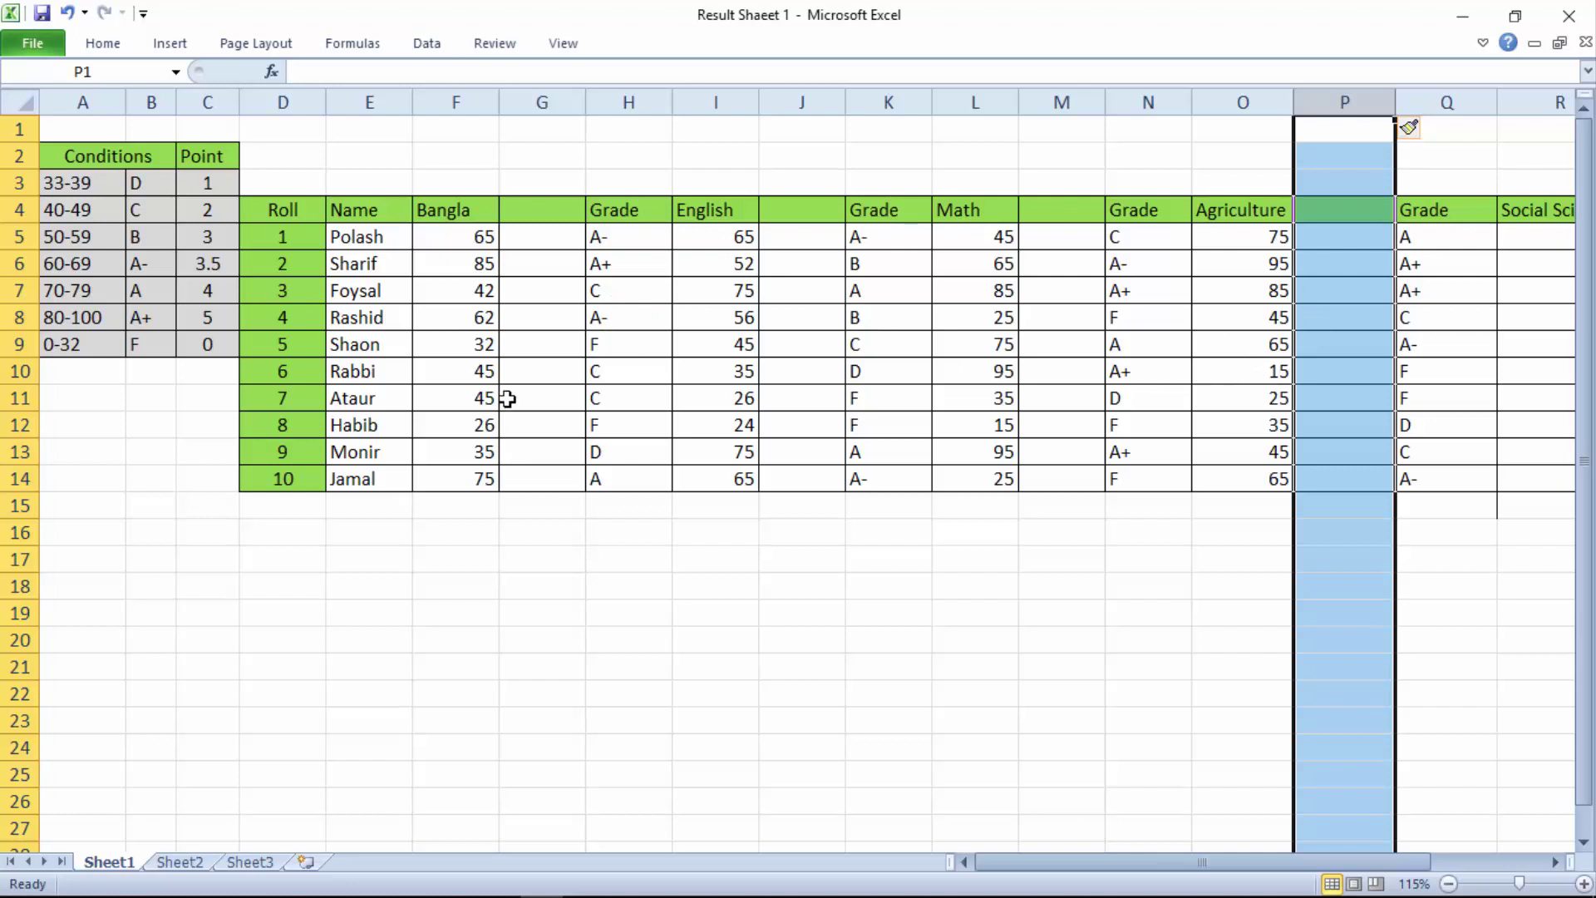
- Enter trial headings Gpa, GPA and G in header cells G4, J4 and M4
left_click(522, 241)
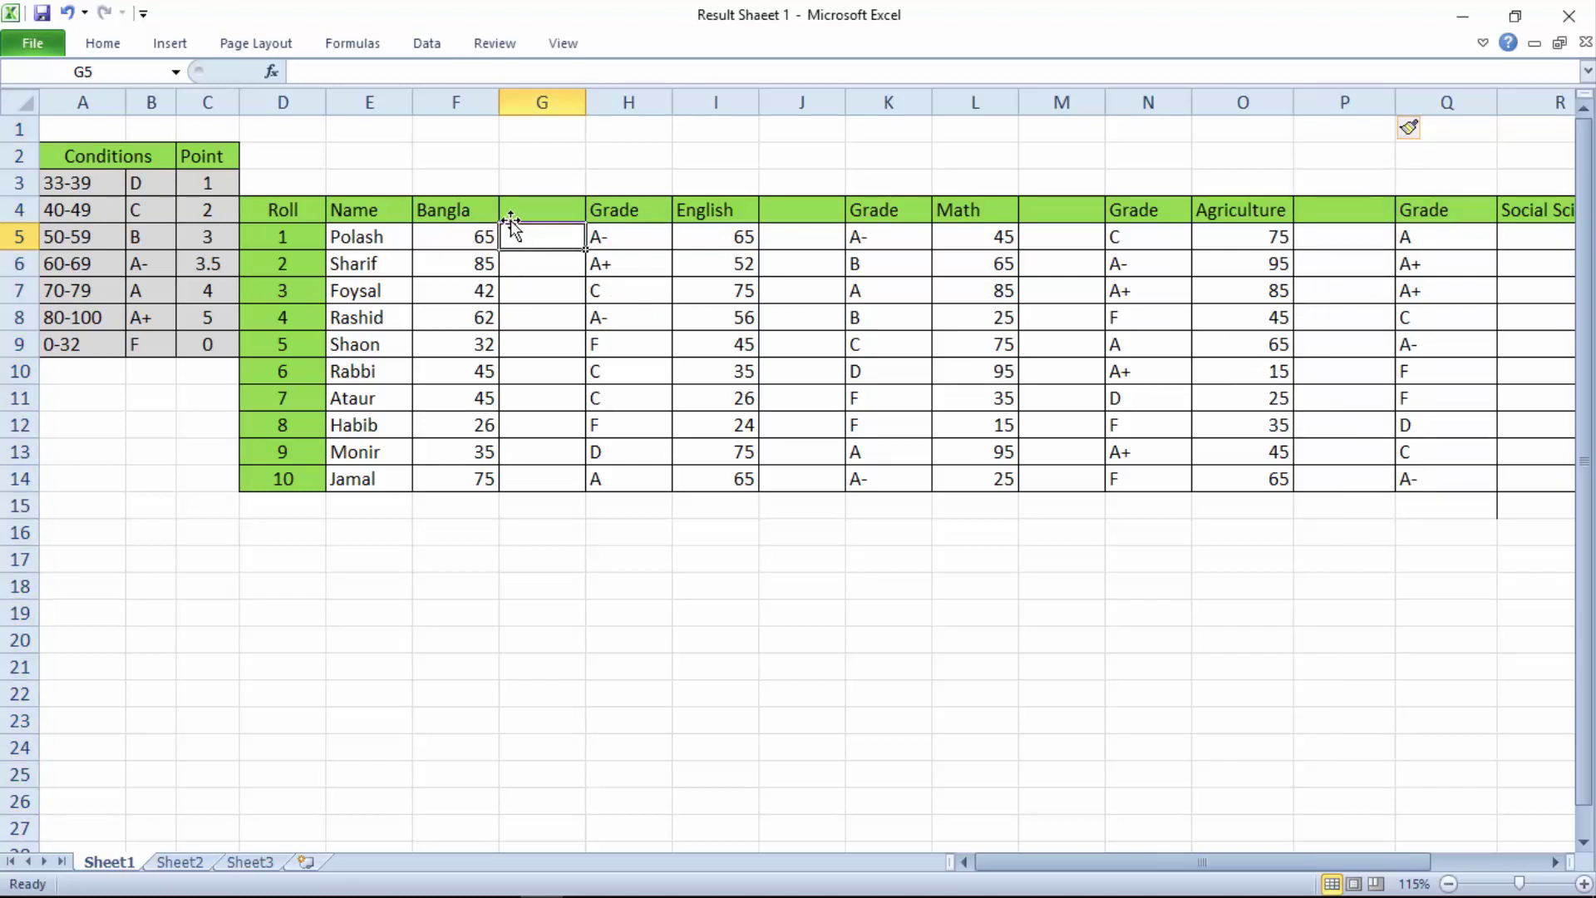
left_click(520, 208)
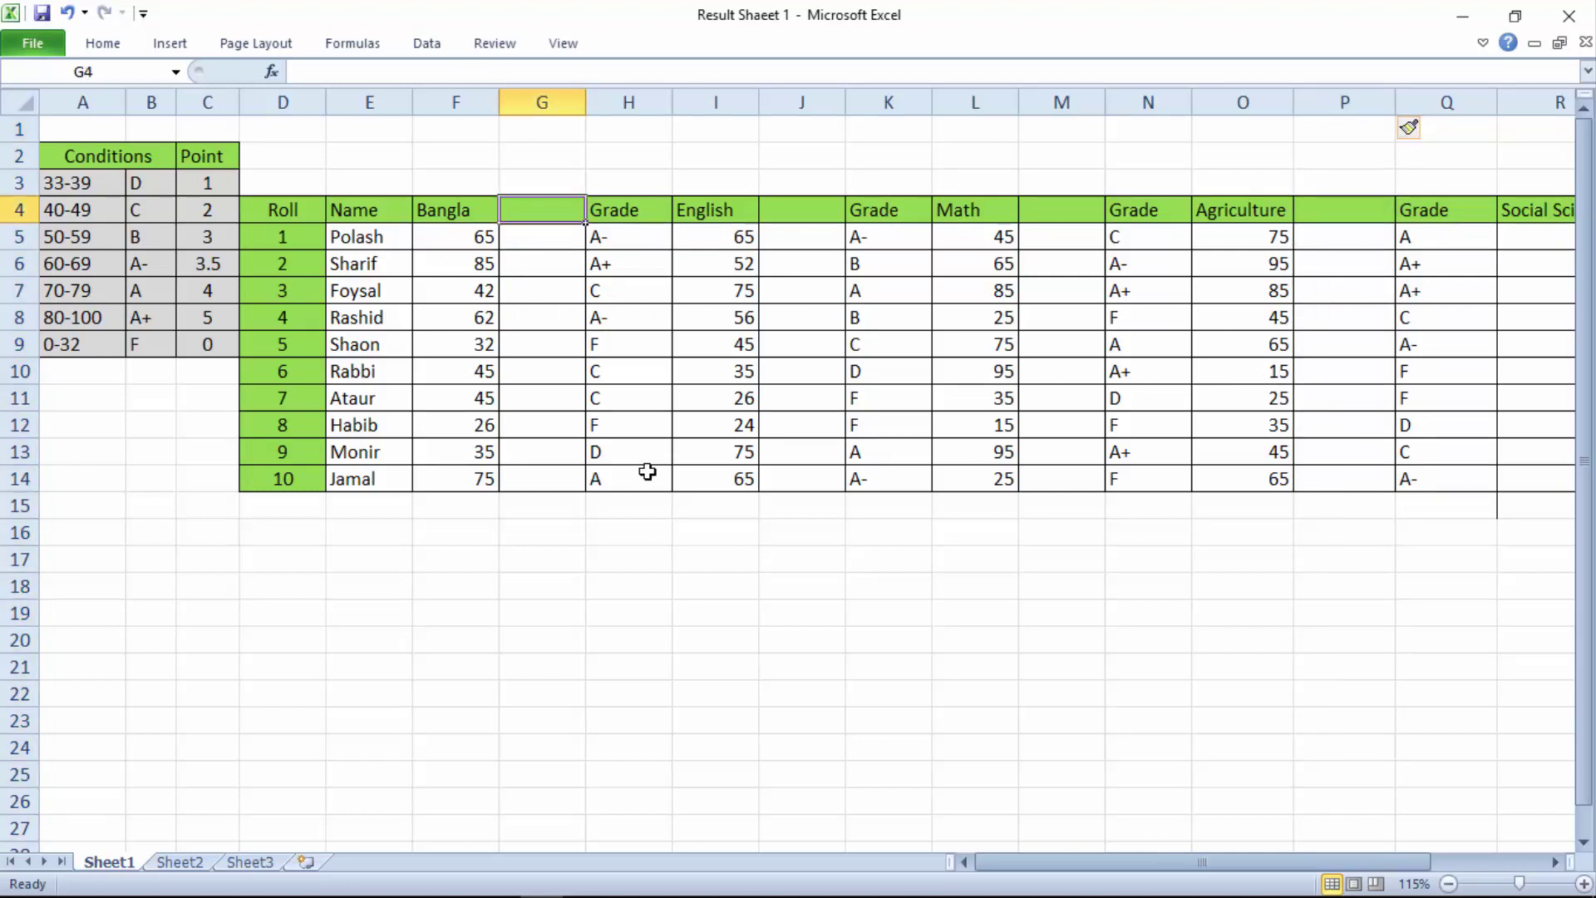
type("Poi")
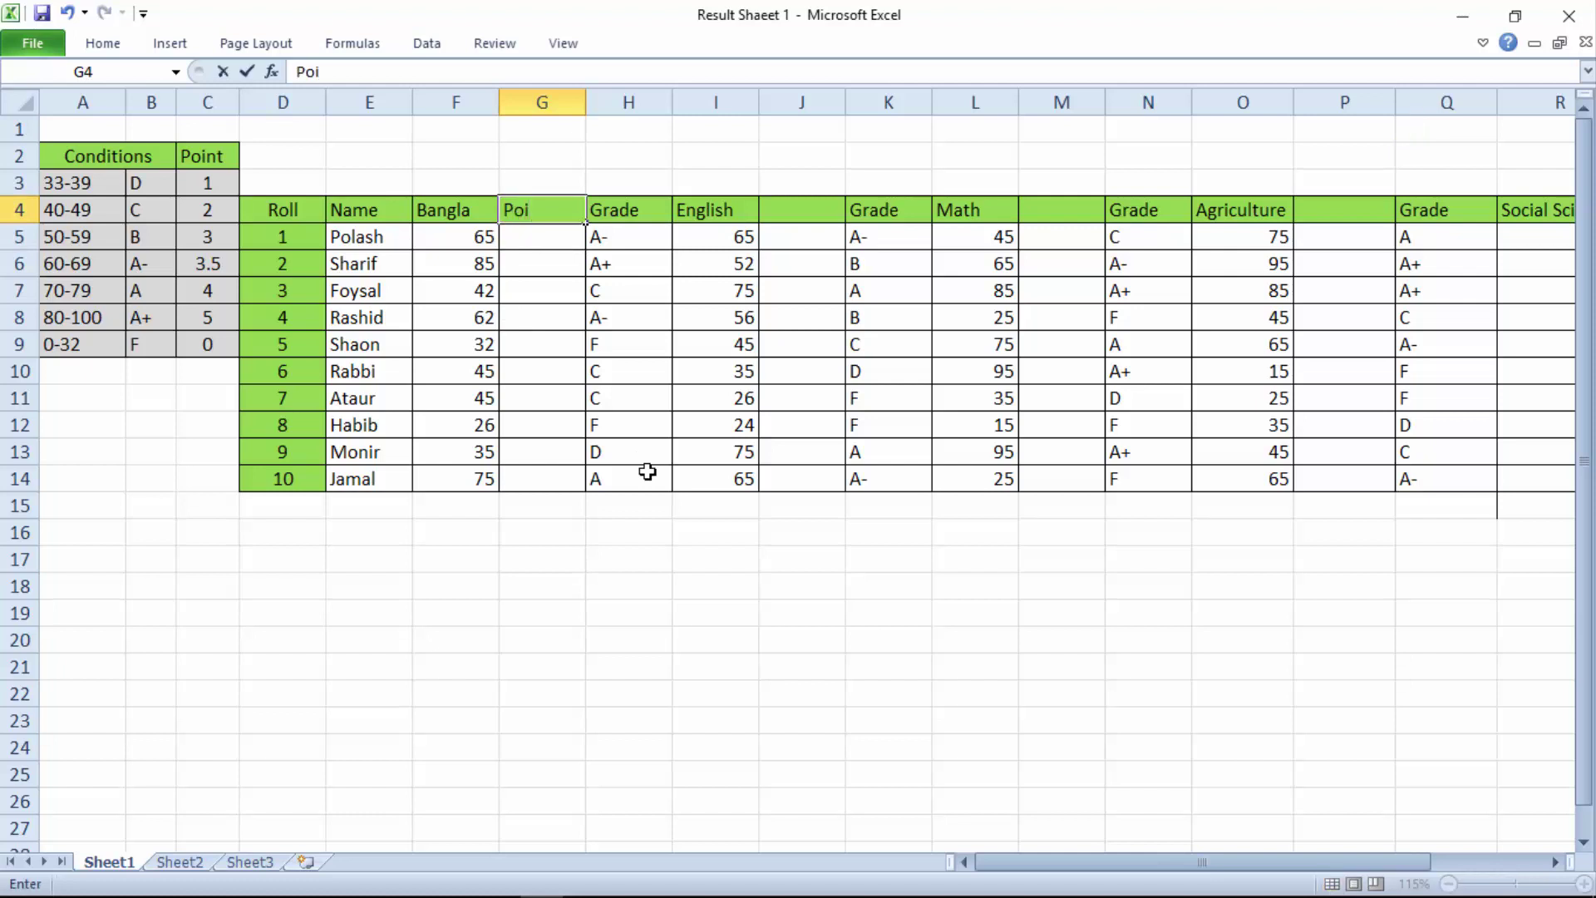
type("nt")
left_click(564, 488)
left_click(534, 211)
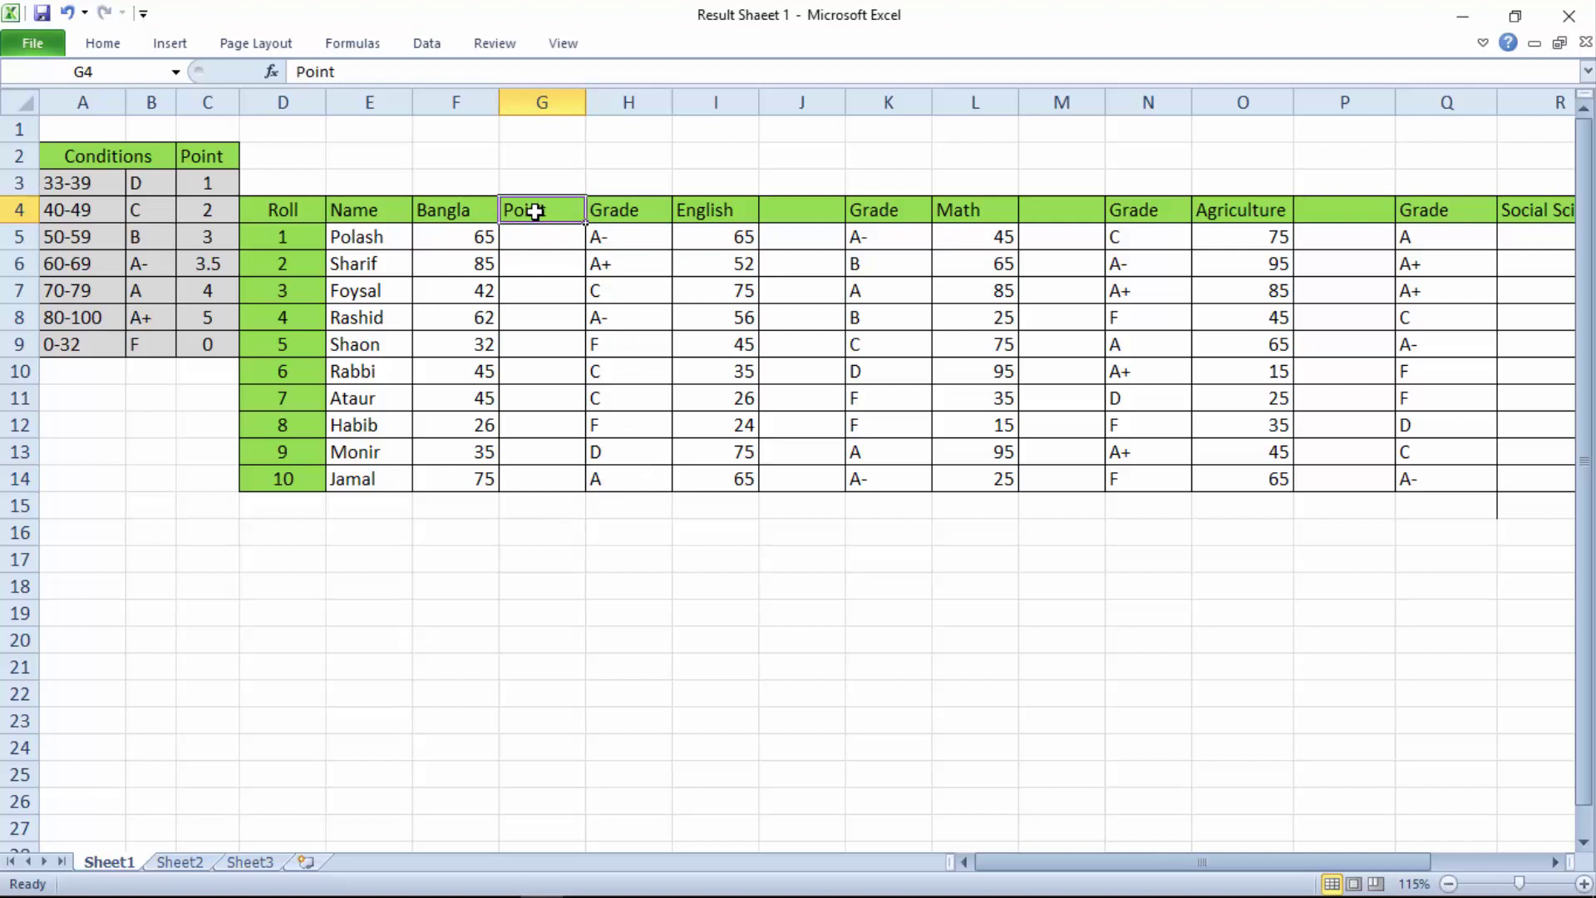
type("Gpa")
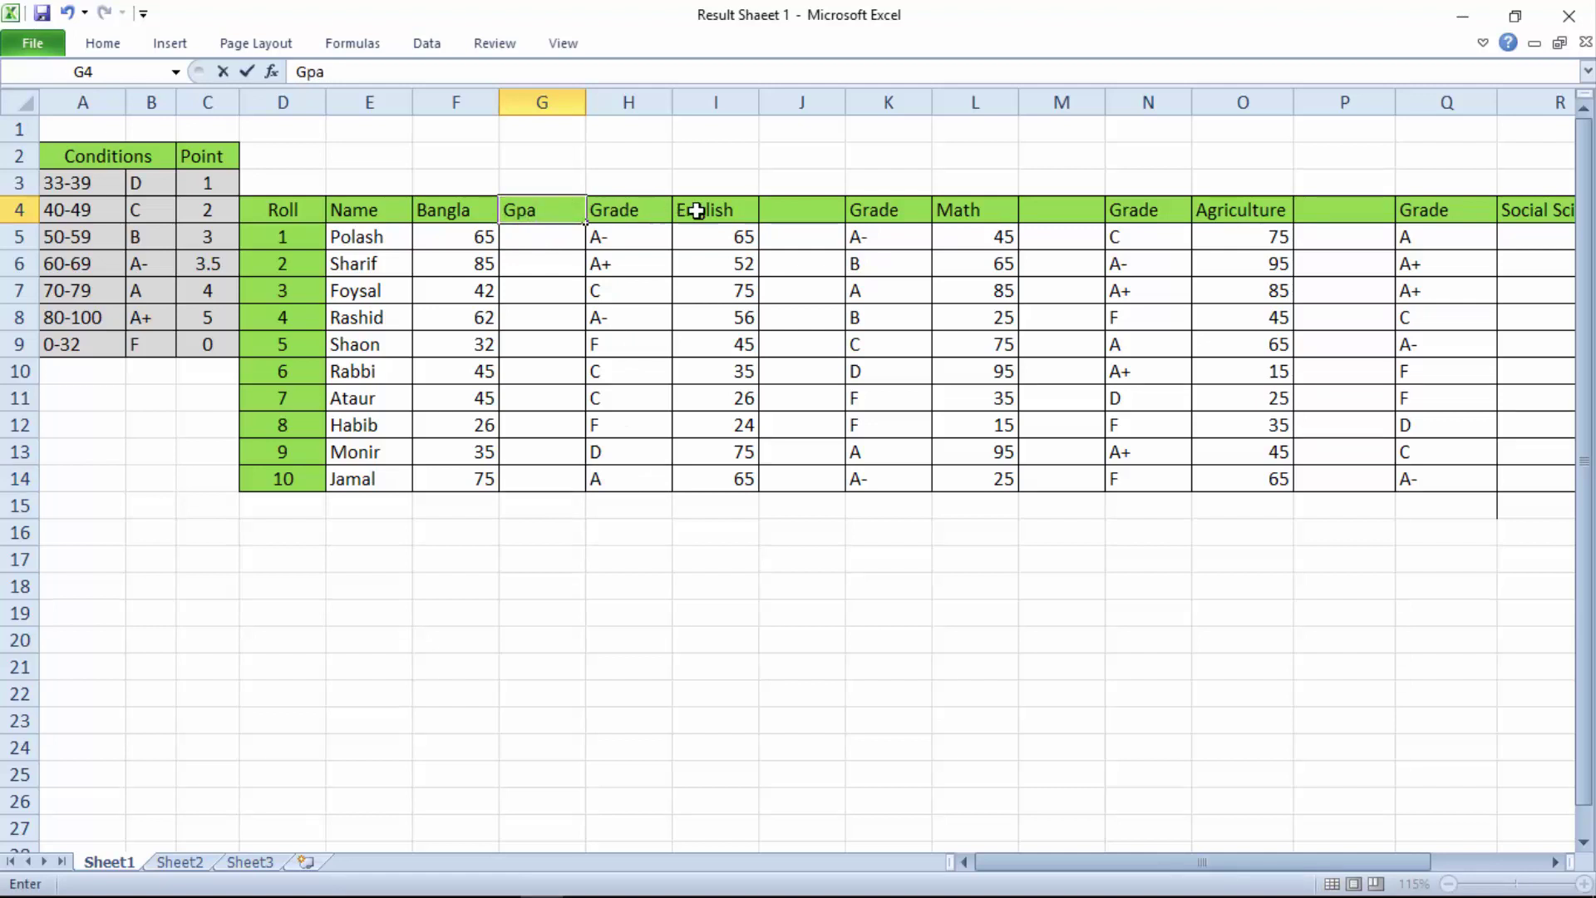
left_click(810, 213)
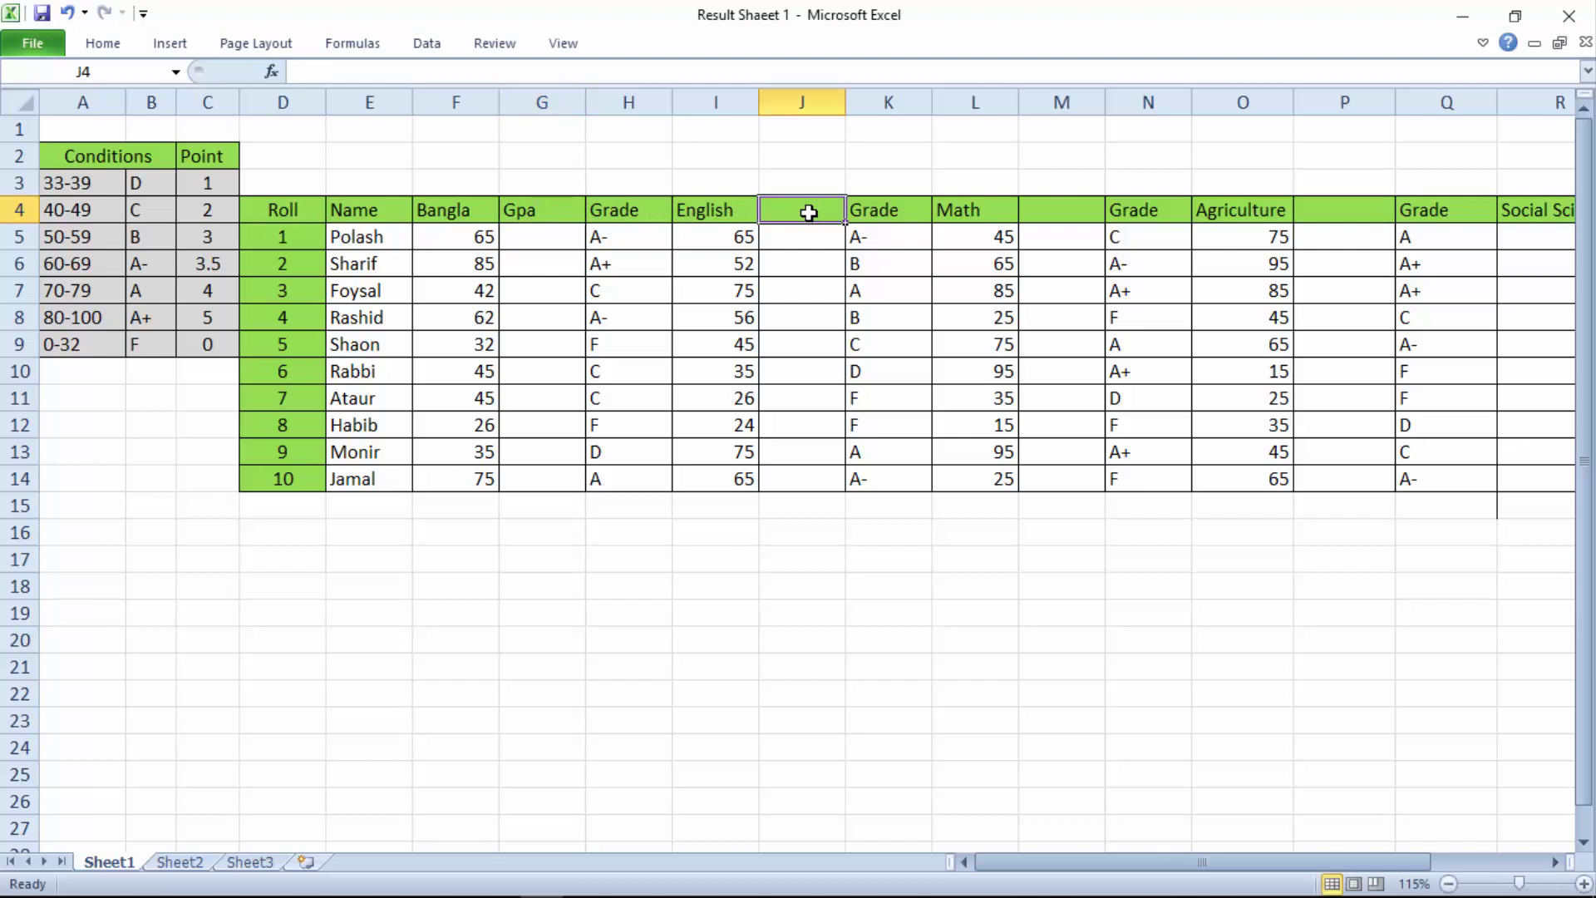
type("GPA")
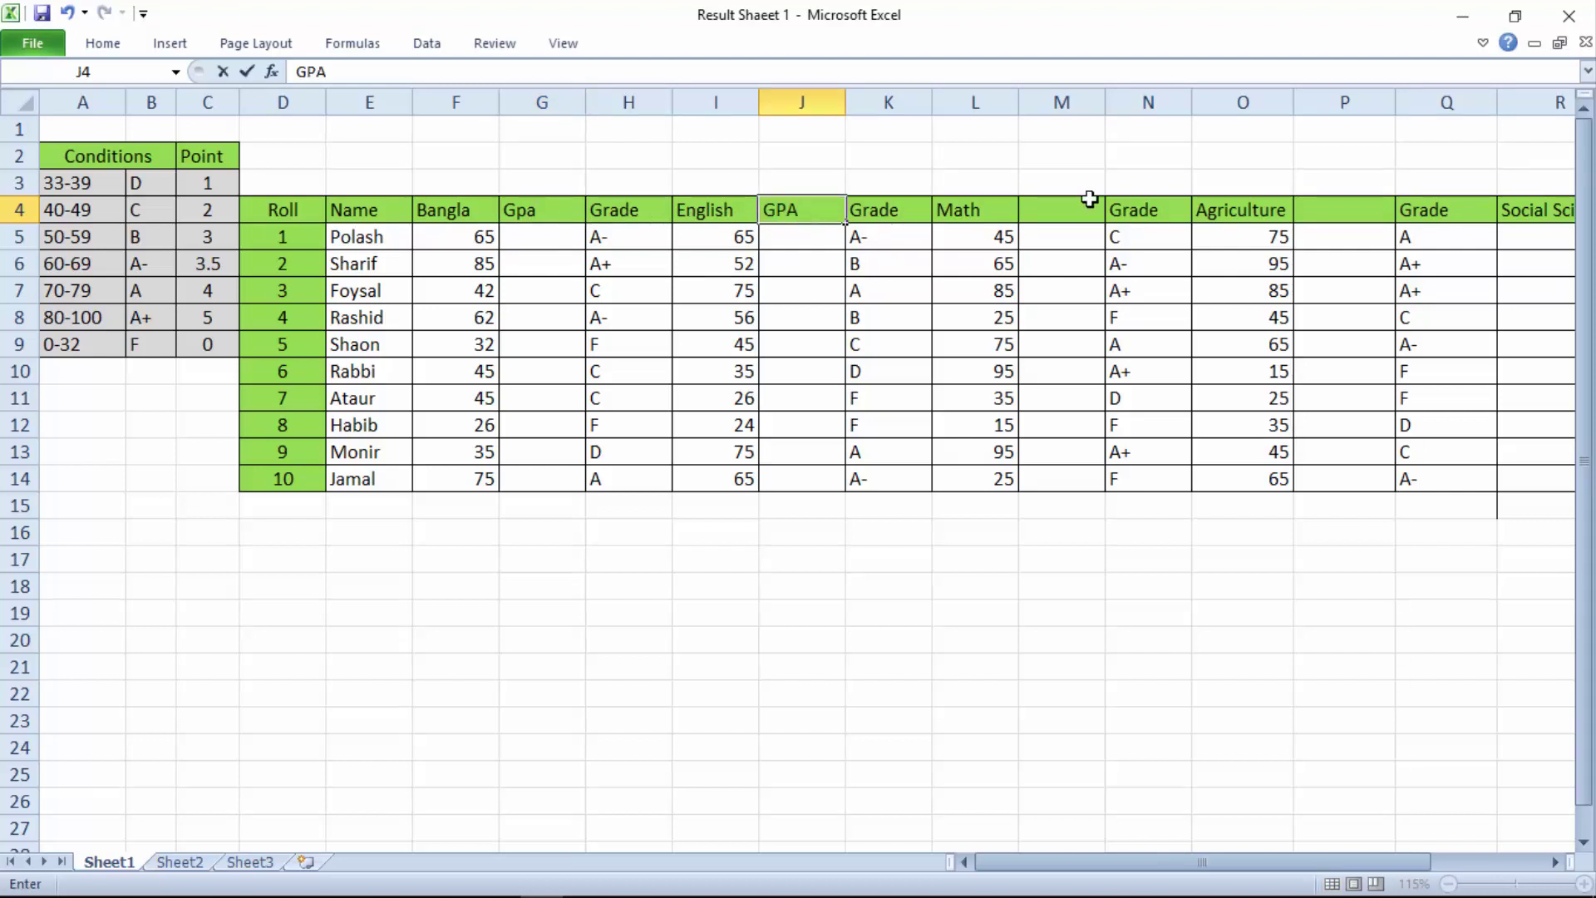
left_click(1070, 214)
type("G")
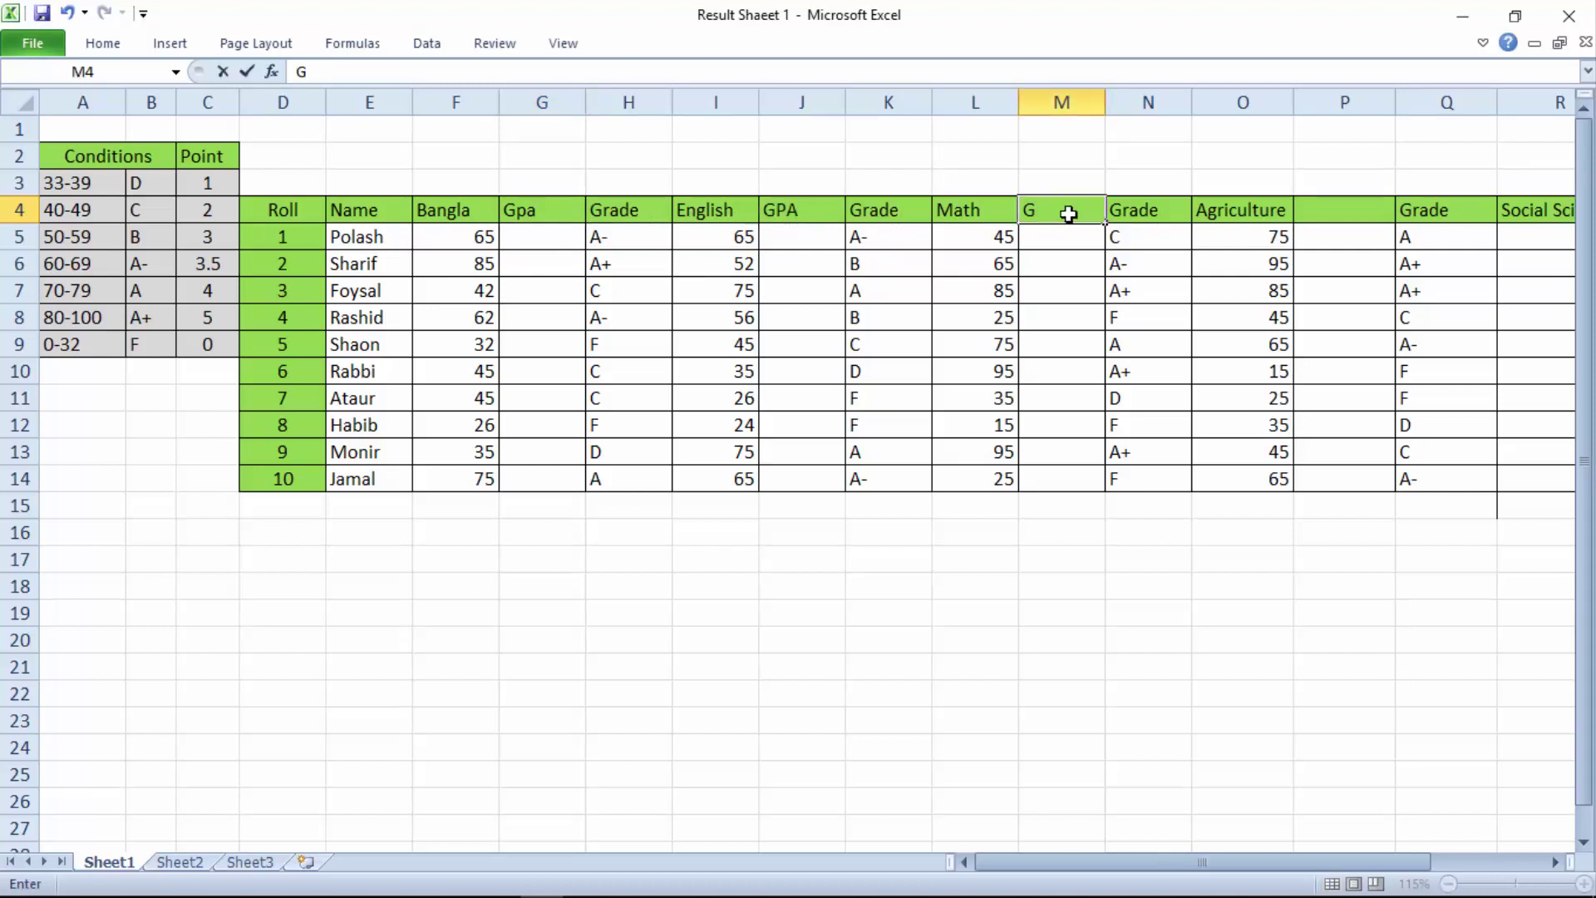
left_click(537, 213)
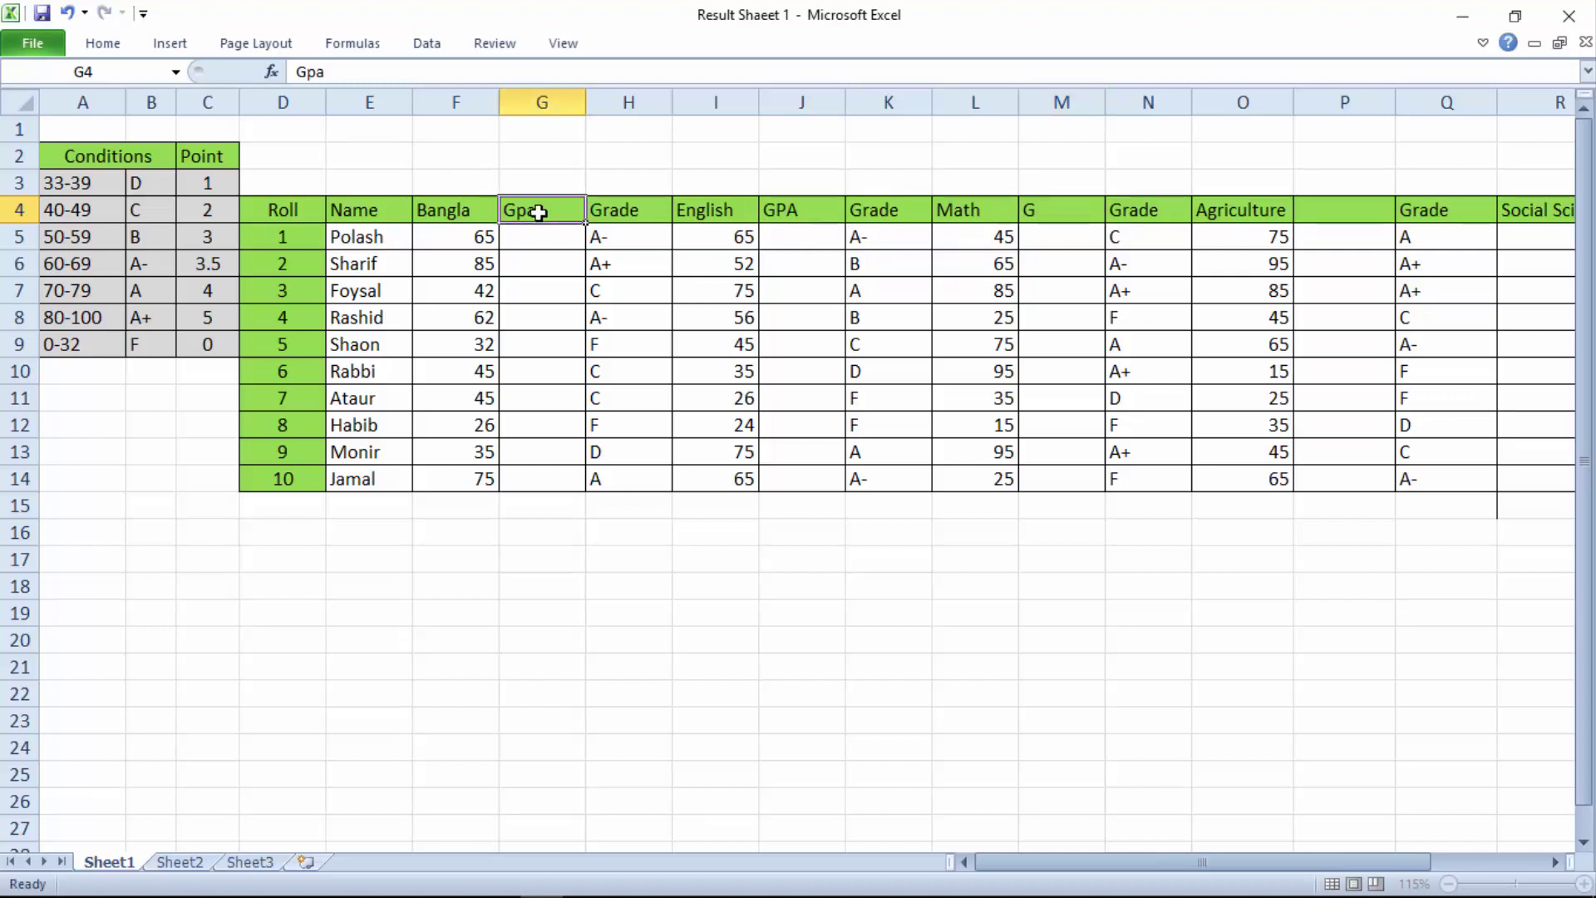
- Retitle header cells G4, J4 and M4 as 'Point'
type("Poin")
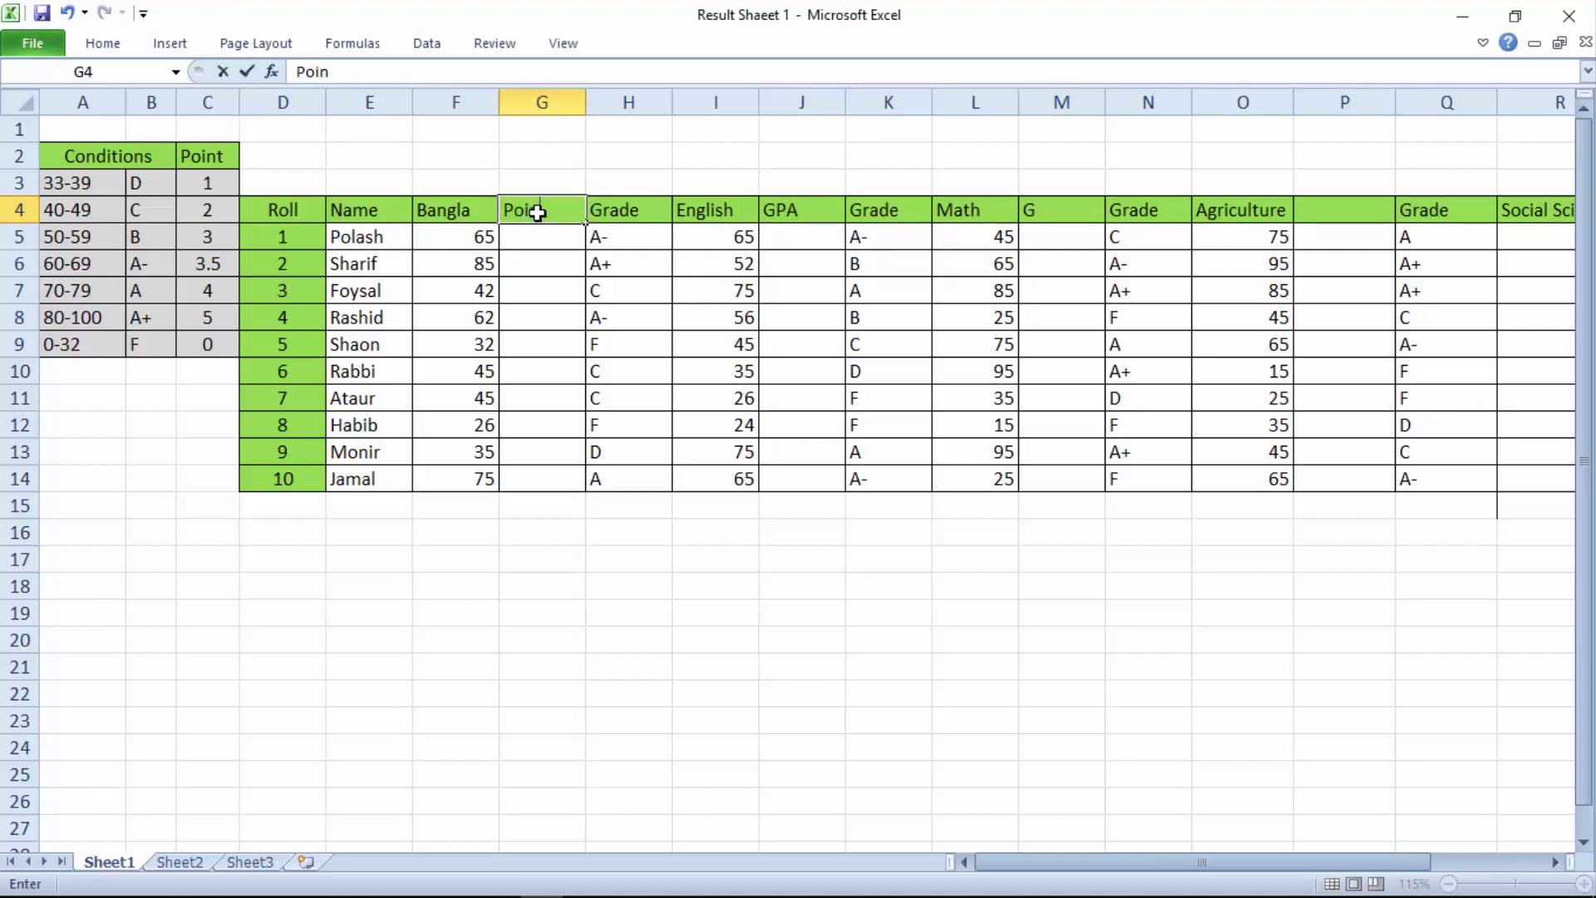
type("t")
left_click(782, 209)
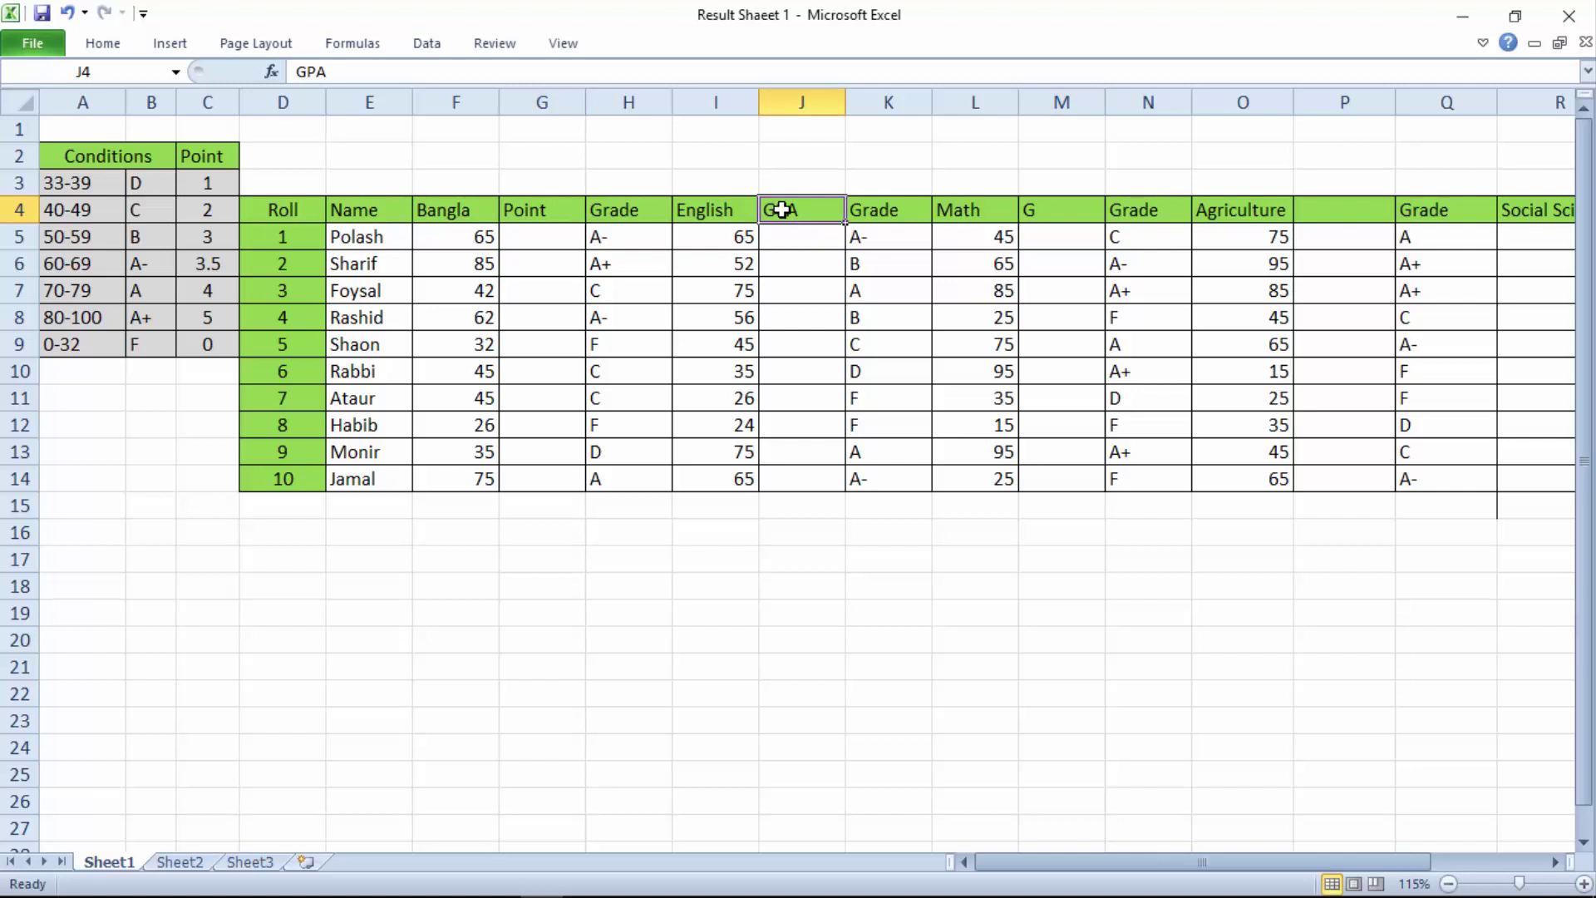
type("pont")
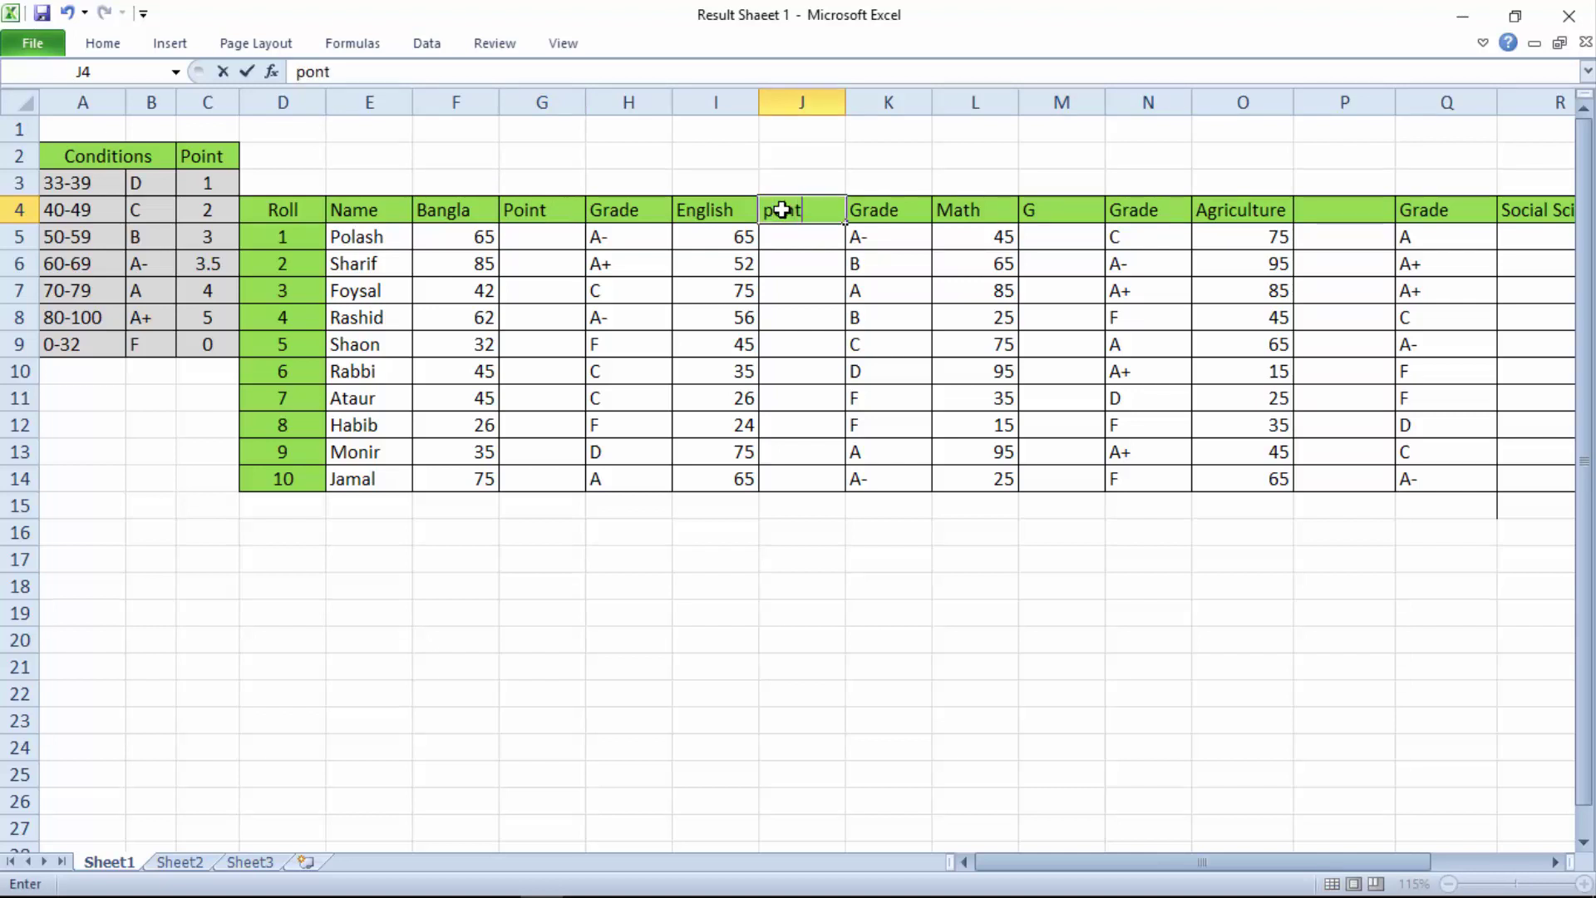
key("BackSpace")
key("BackSpace")
type("int")
left_click(1067, 214)
type("Poi")
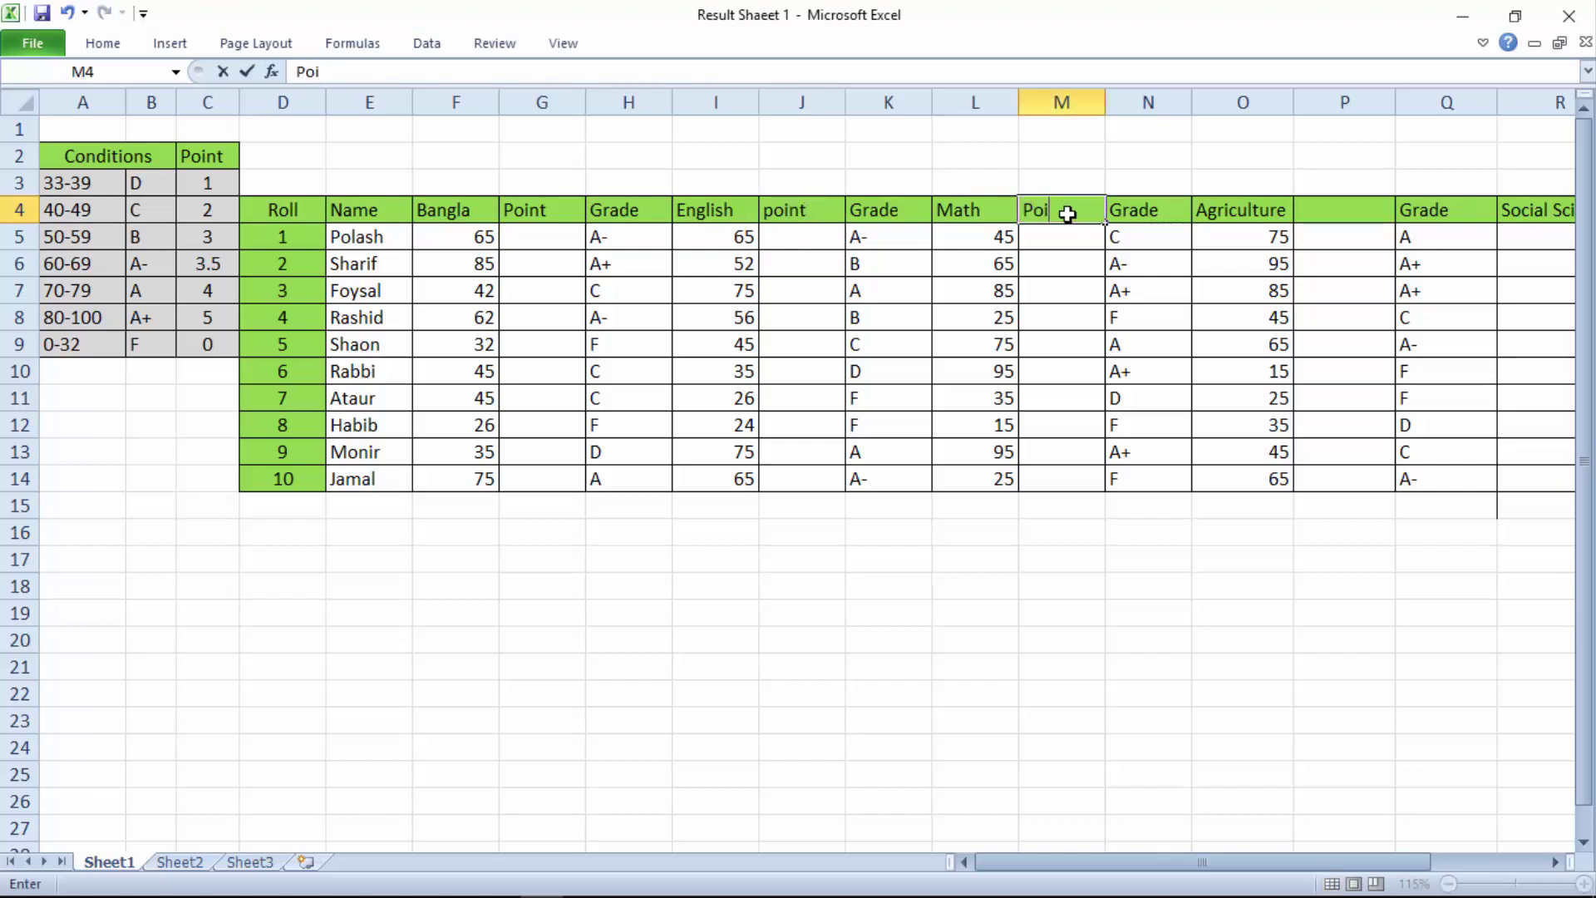
type("nt")
key("Return")
- Copy the Point heading from M4 into P4 and clear the copy marquee
left_click(1058, 208)
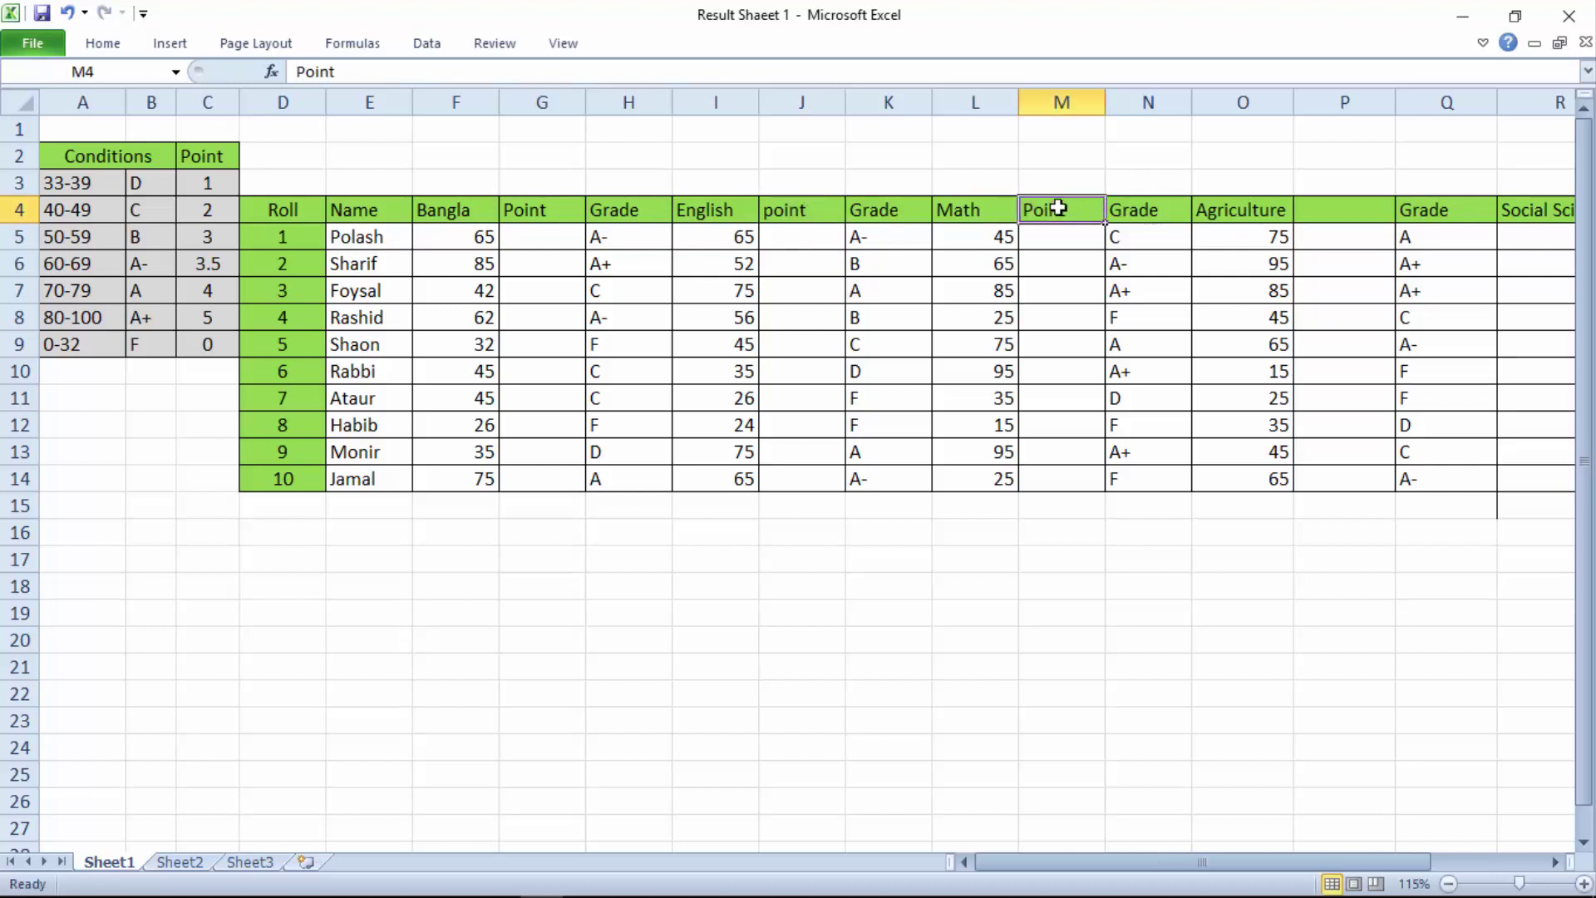
key("ctrl+c")
left_click(1343, 212)
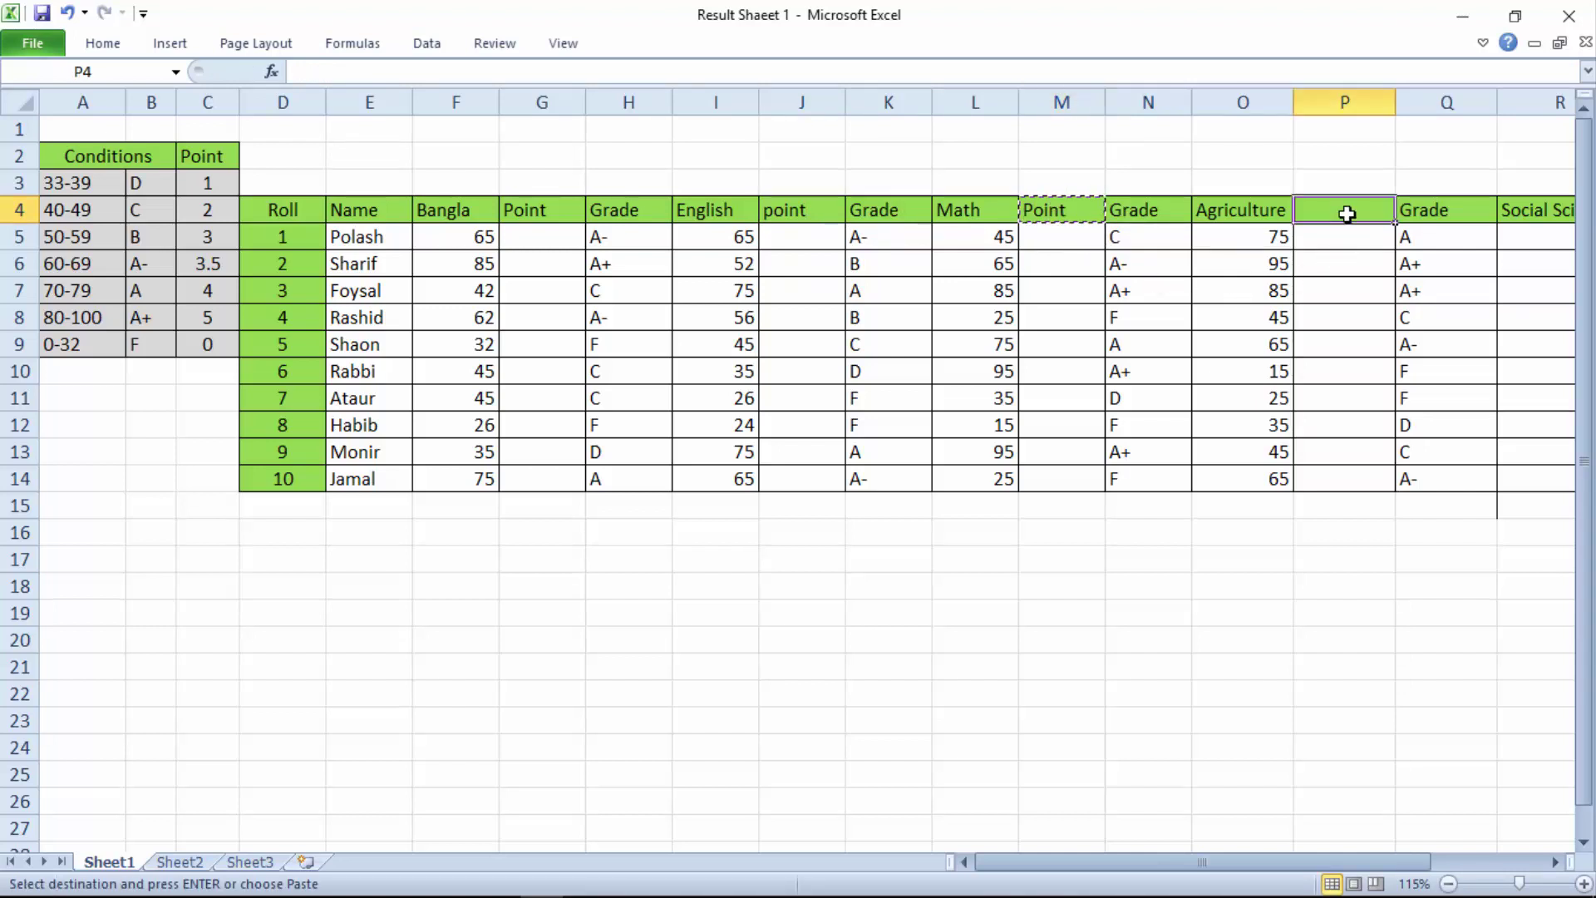
key("ctrl+v")
left_click(1264, 540)
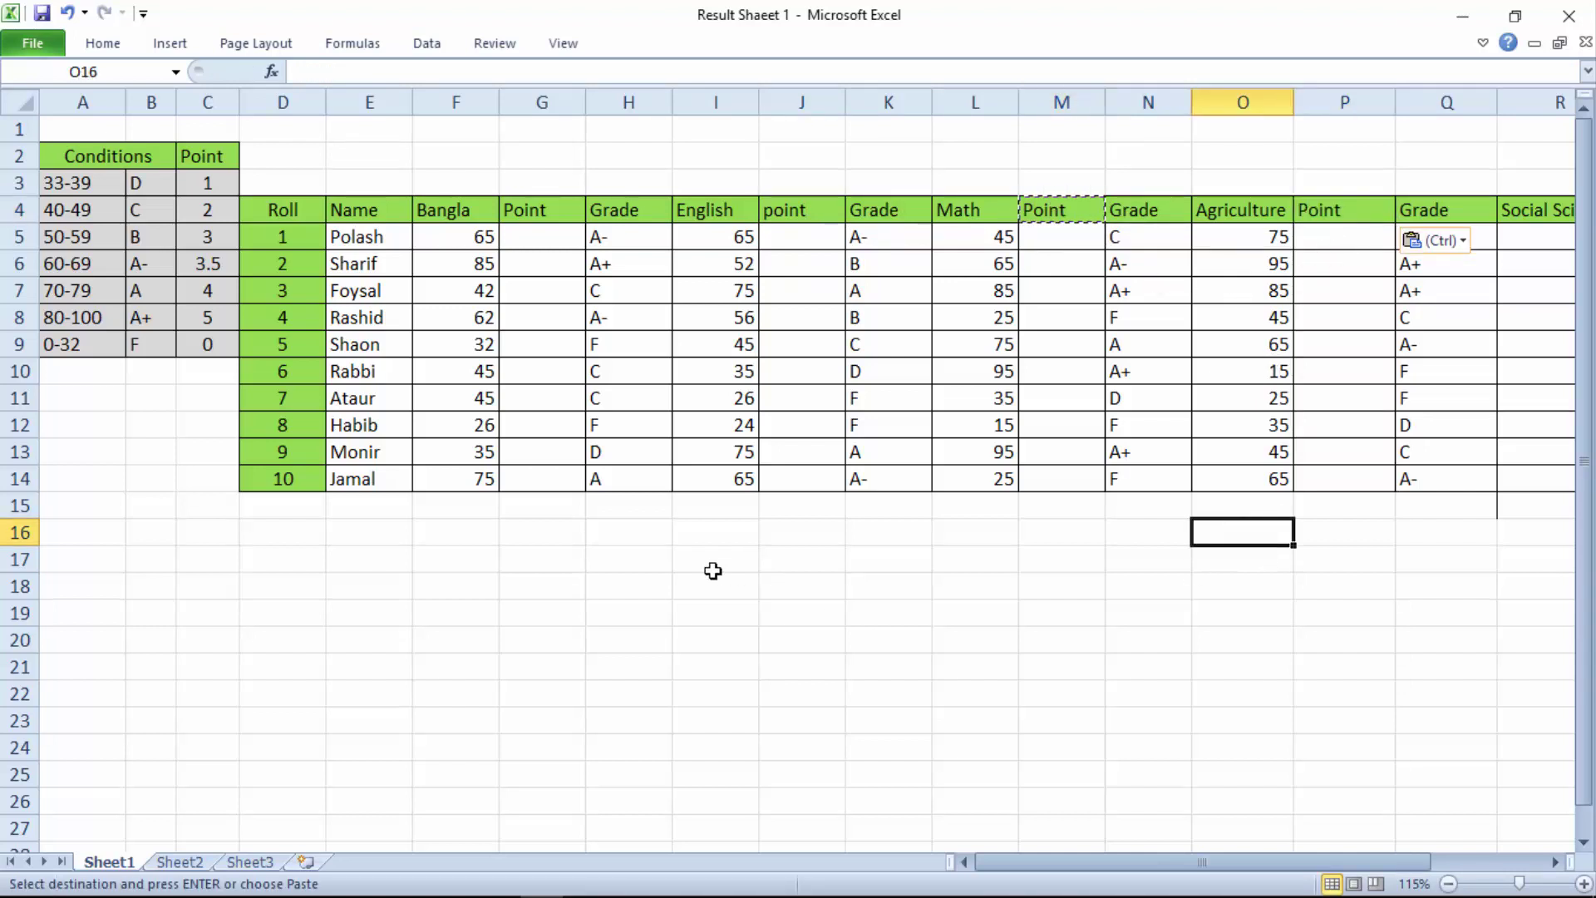
key("ctrl")
key("Escape")
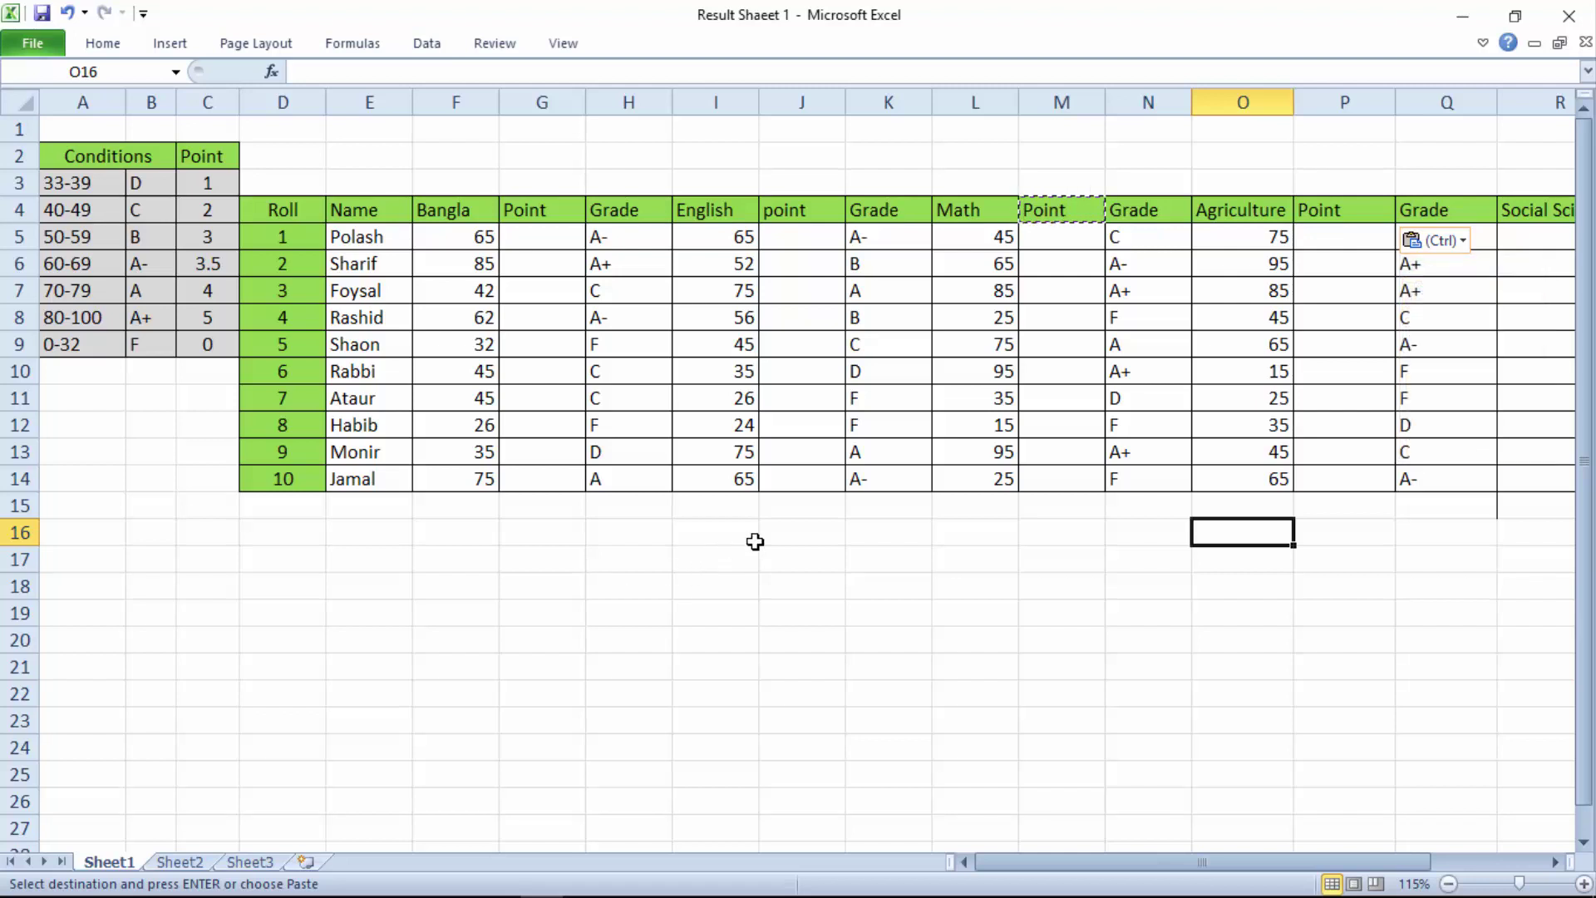
key("Escape")
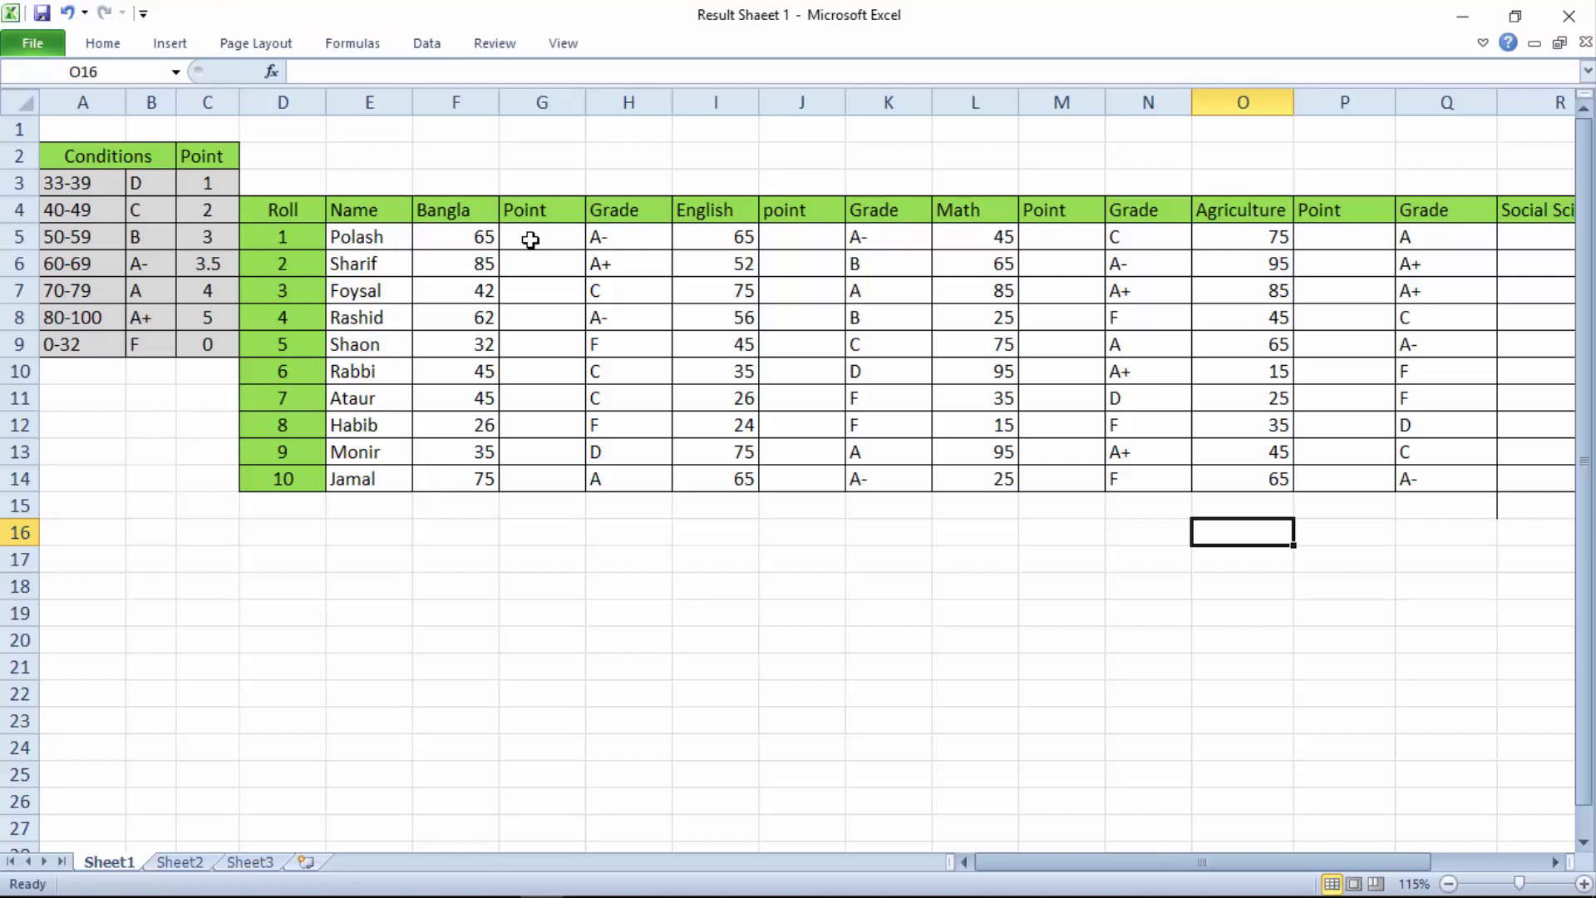
- Begin G5's formula =IF(F5<=32,0,IF(F5<=39,1,IF(F5<=49,2,IF( for the Bangla point
left_click(529, 241)
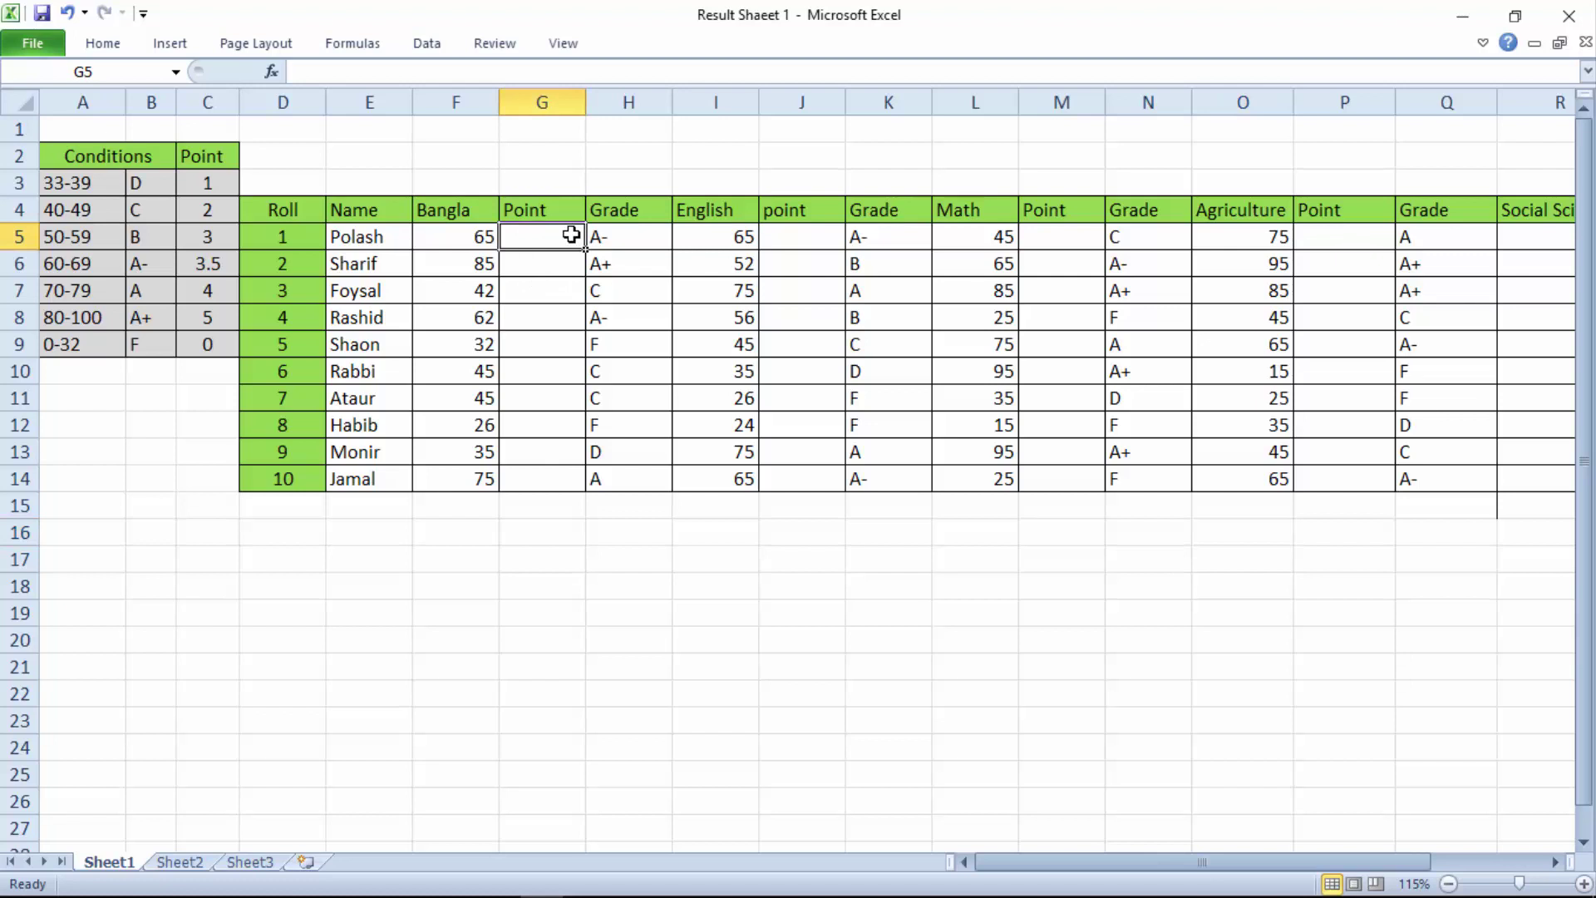
type("=")
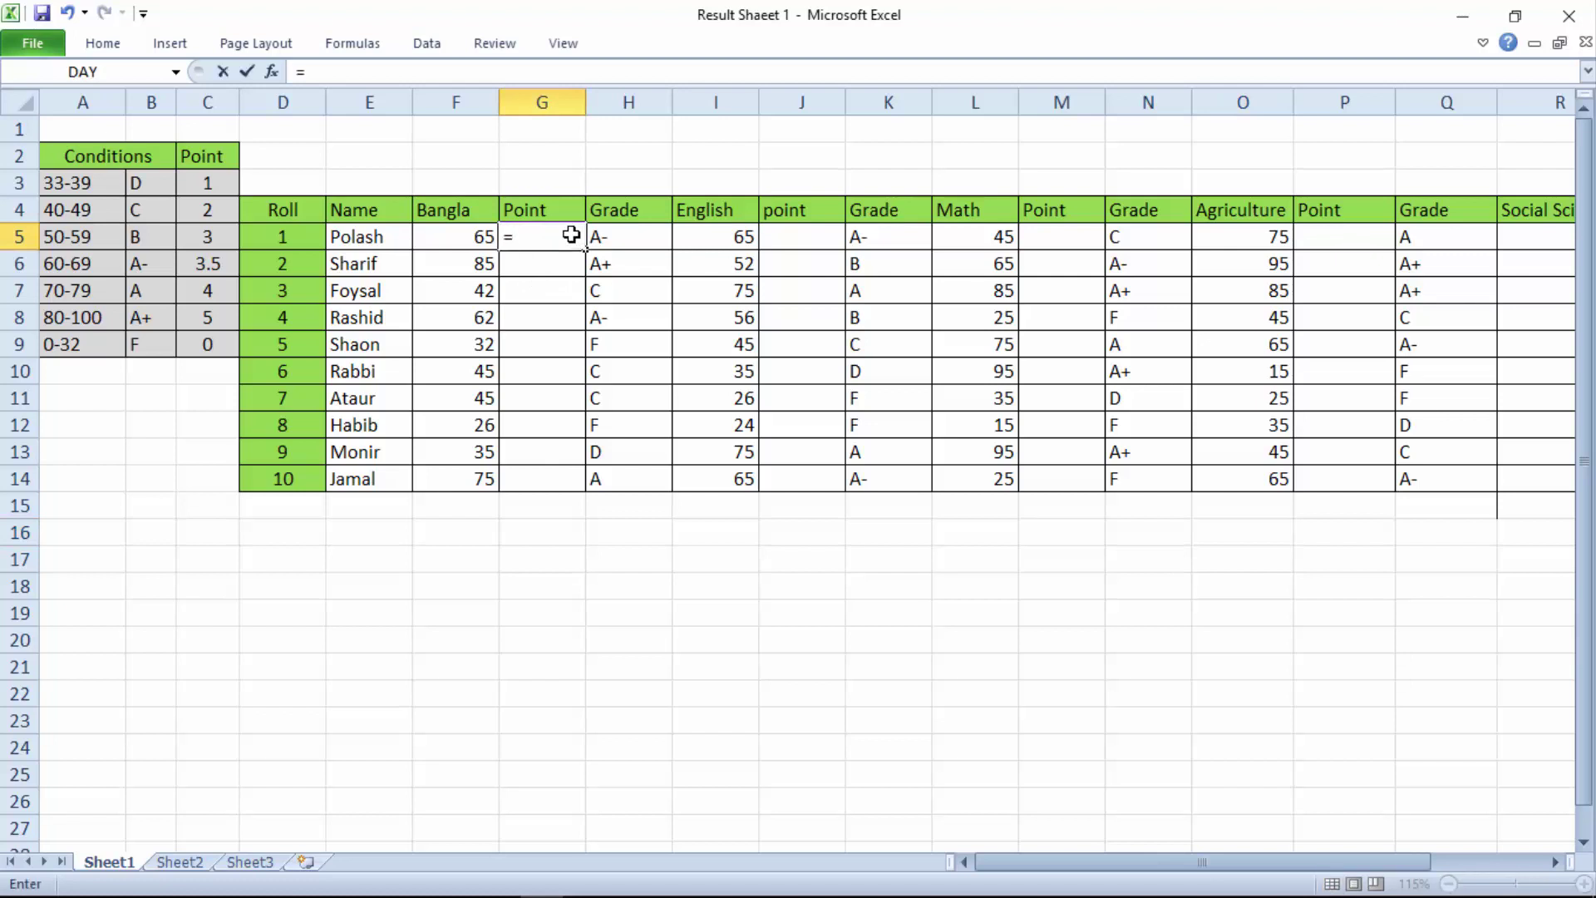
type("IF(")
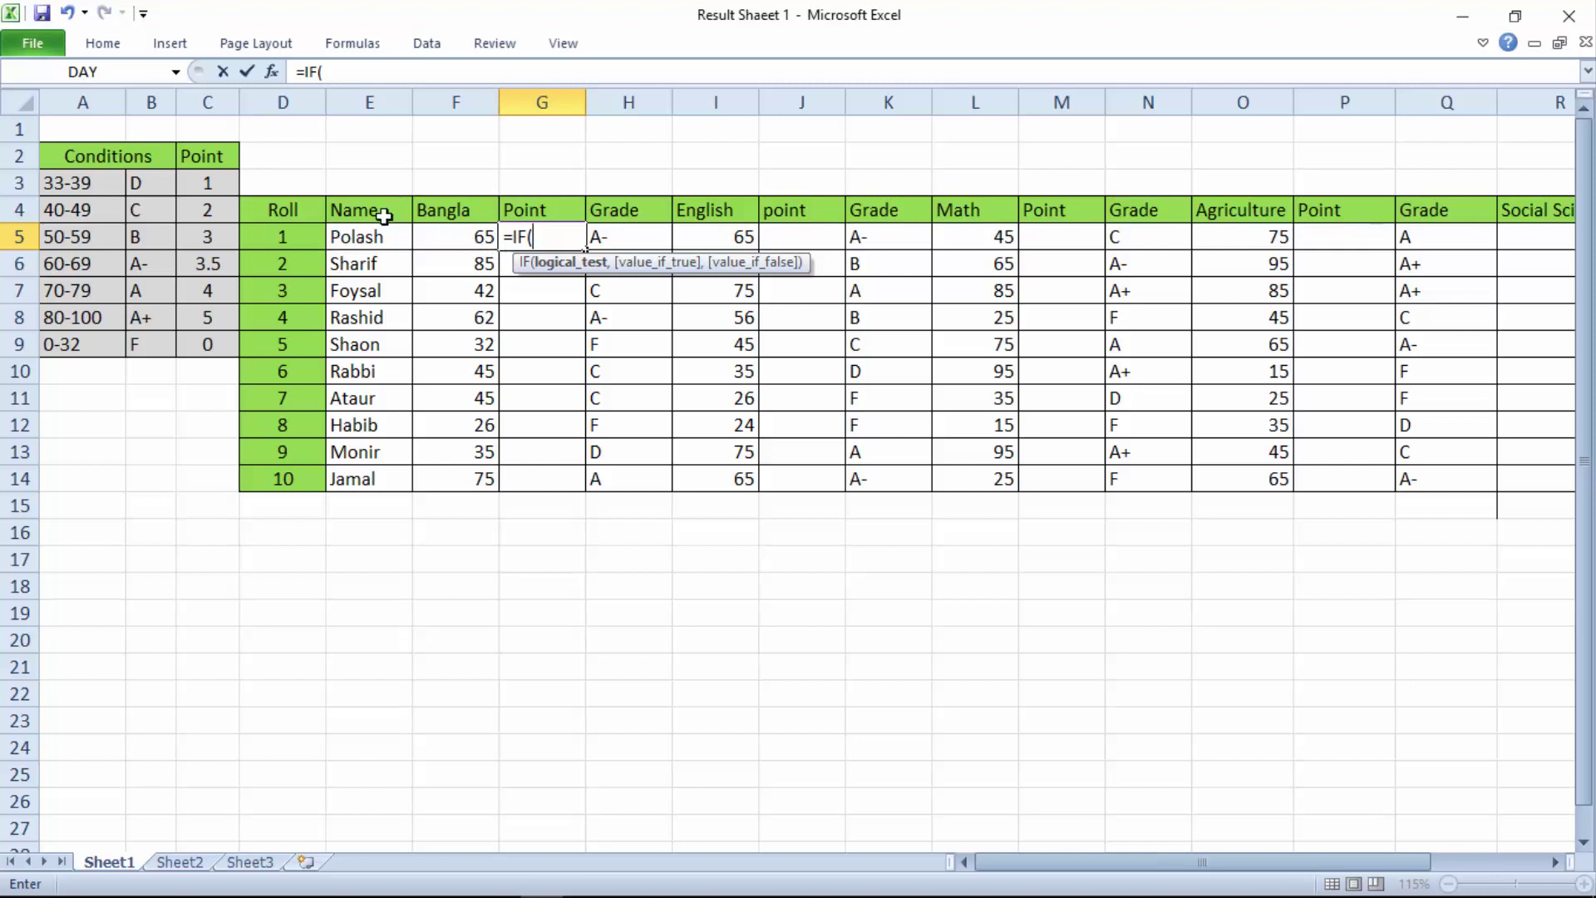
left_click(474, 237)
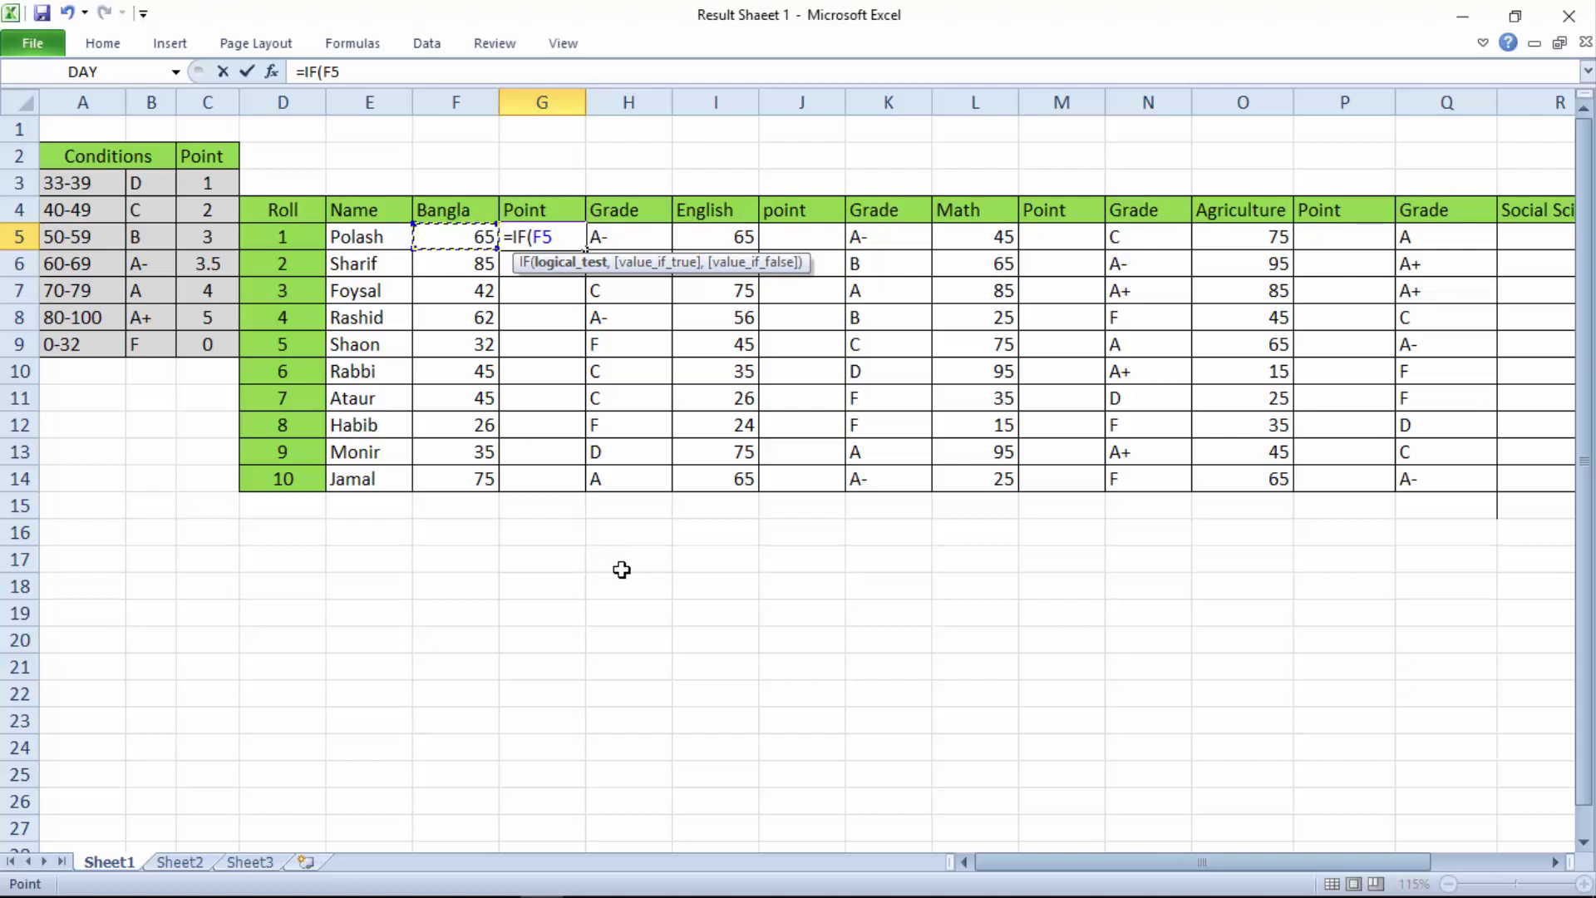
type("<")
type("=32")
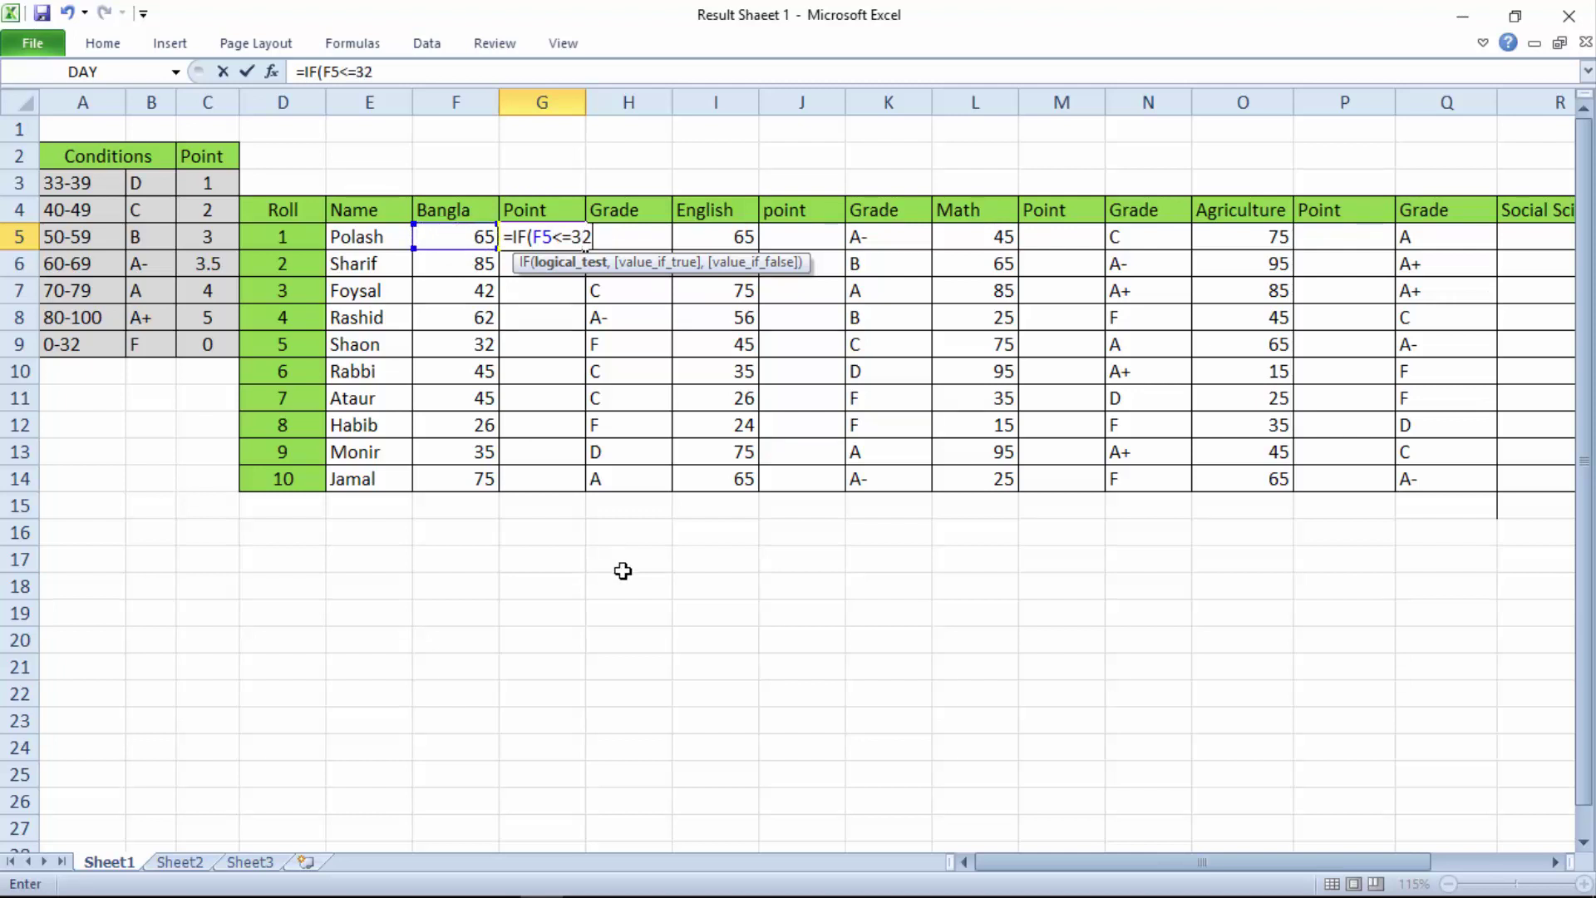
type(",")
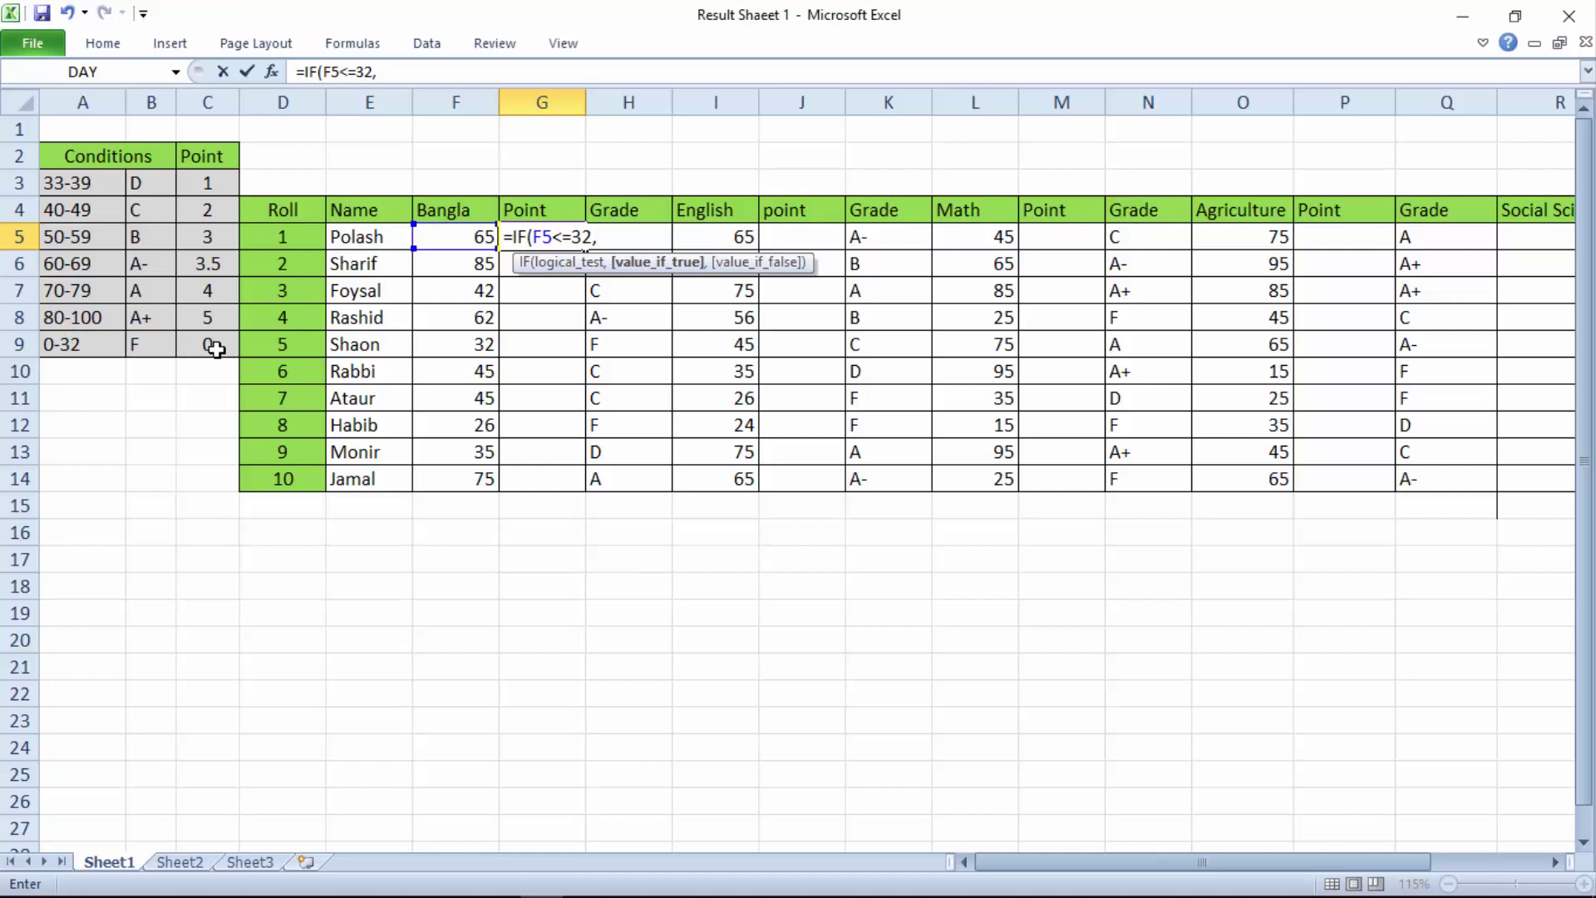
type("0")
type(",")
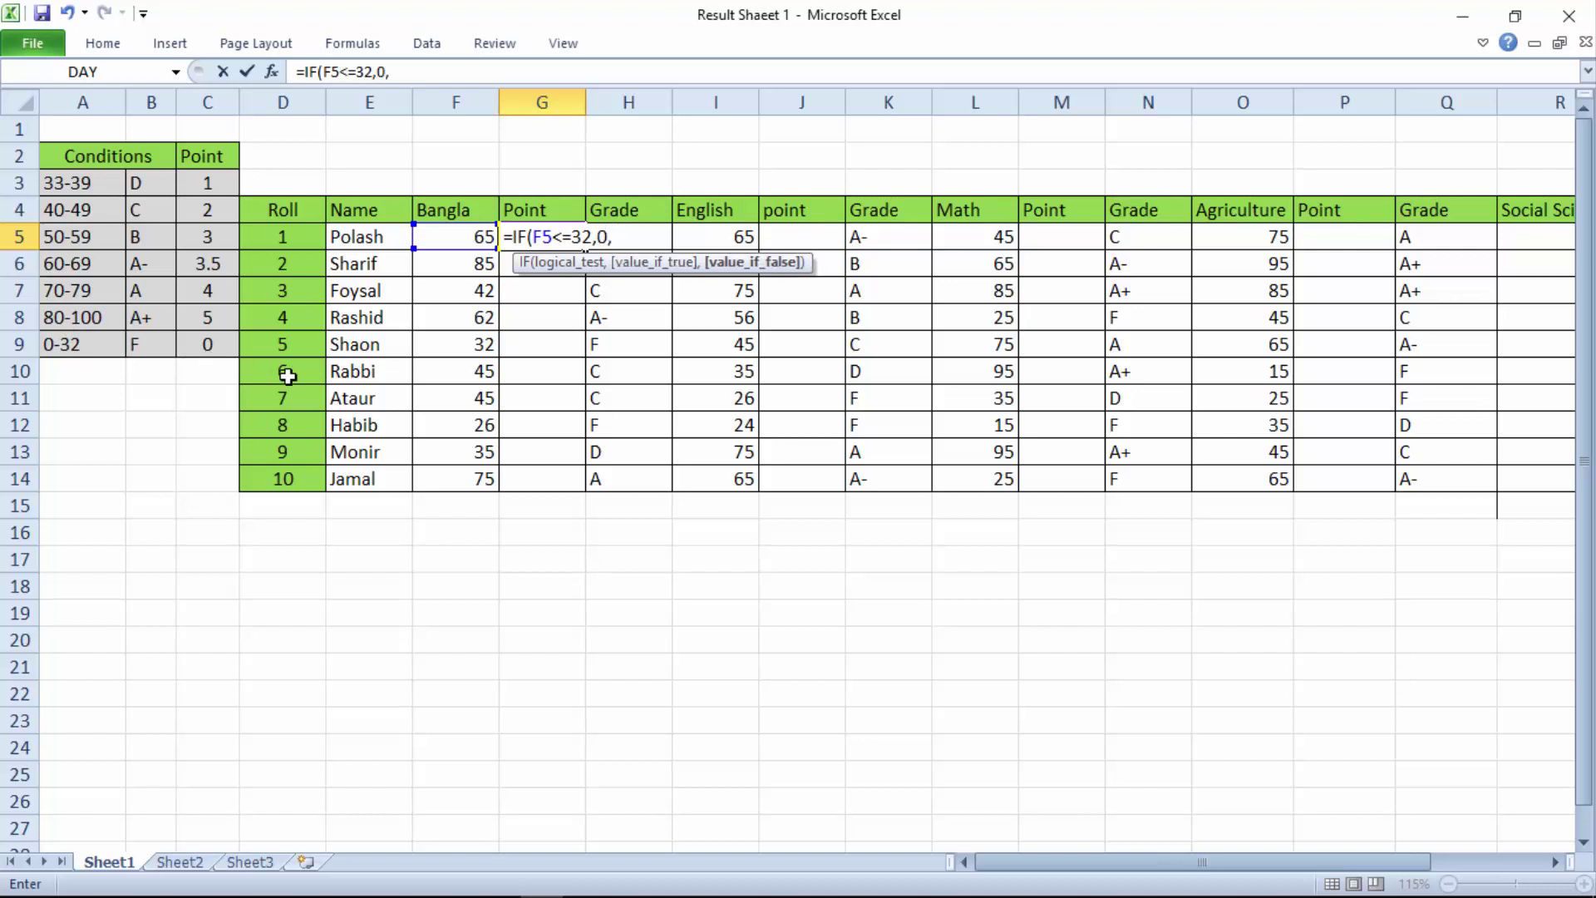
type("IF(")
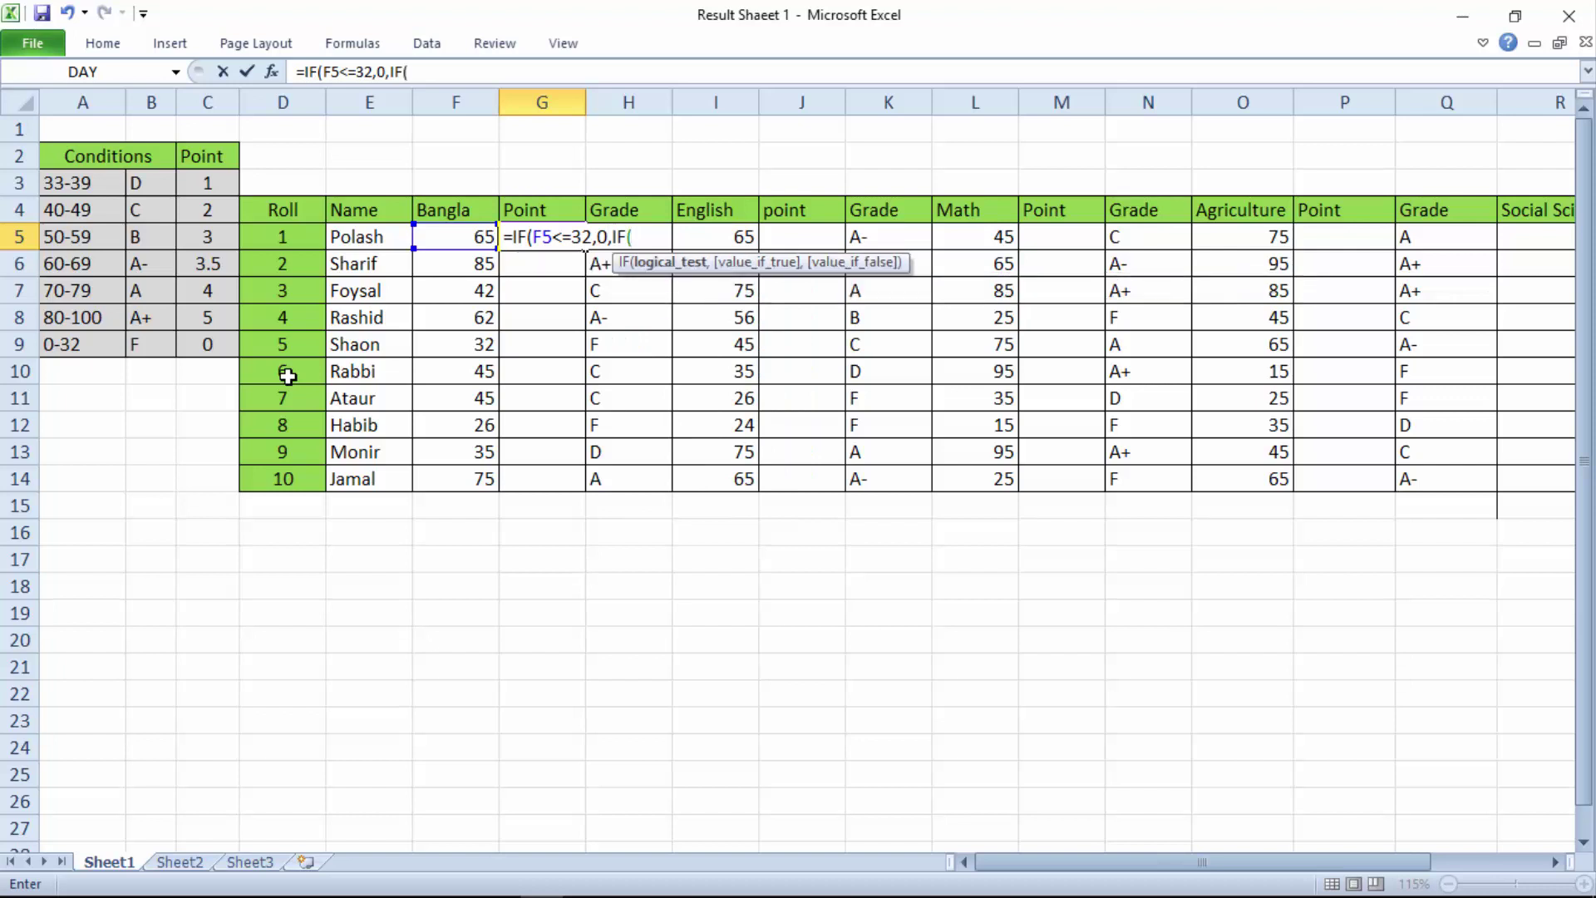
left_click(456, 236)
type("<=")
type("39,")
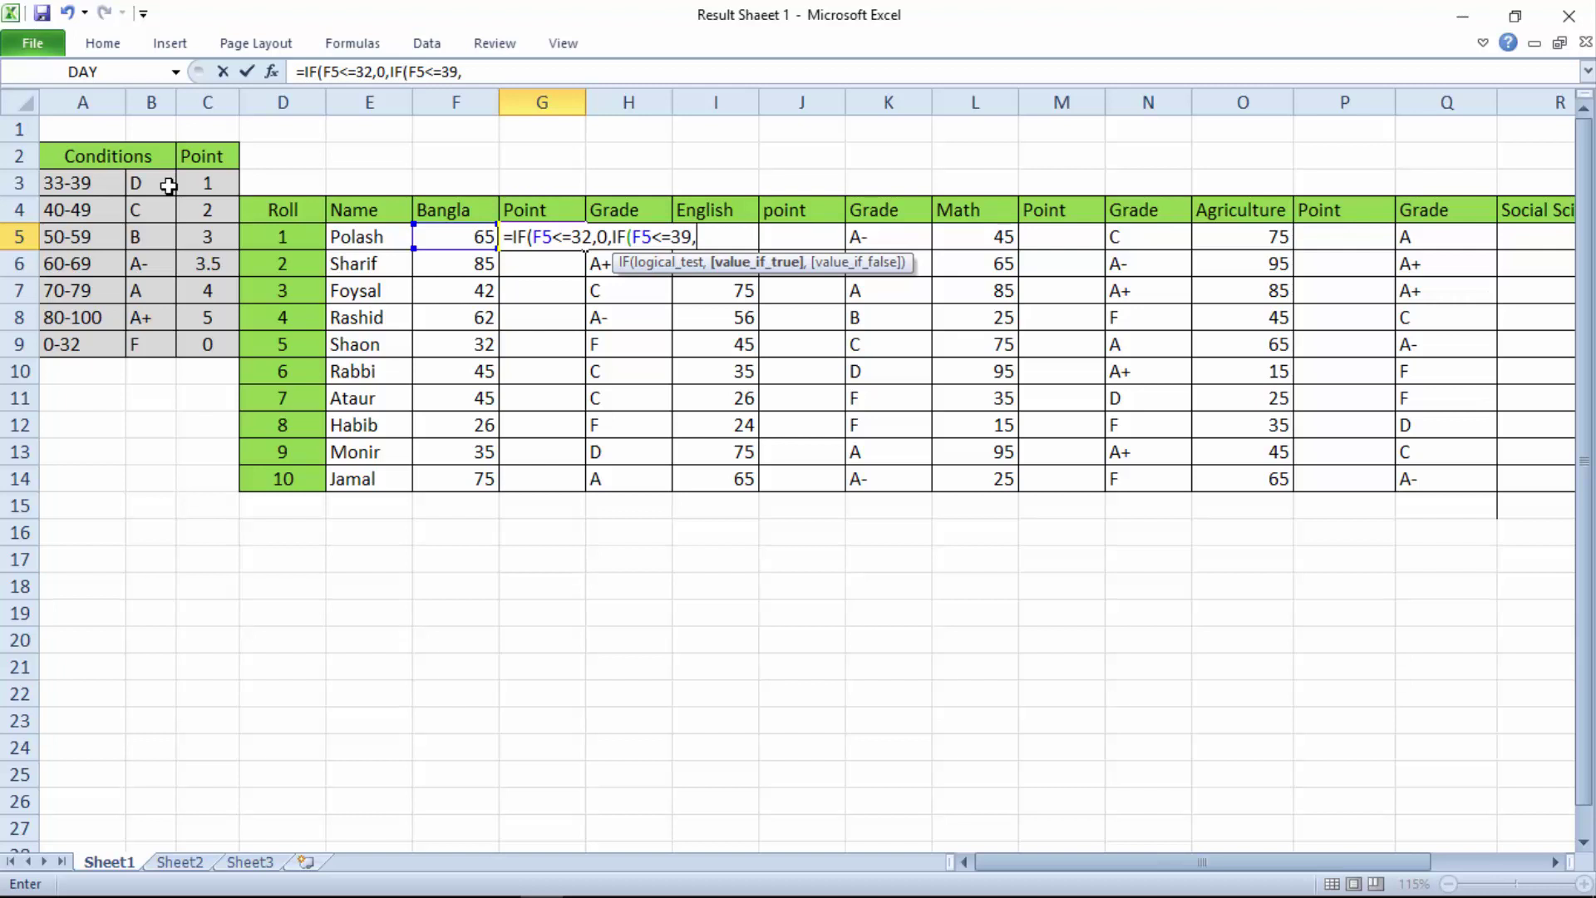
type("1,")
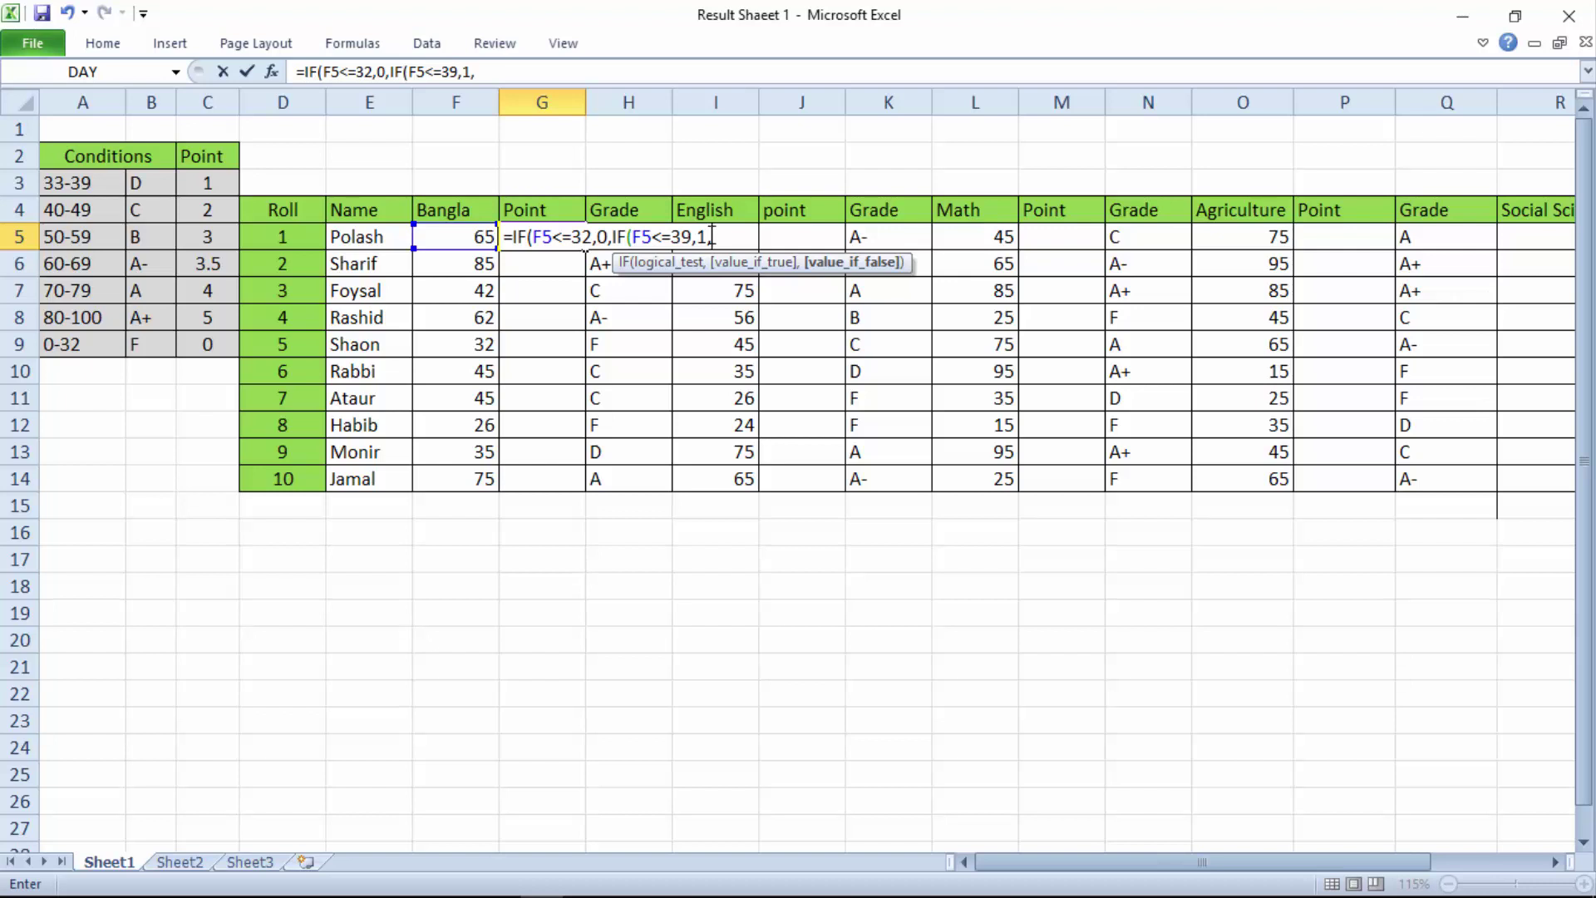
type("IF(")
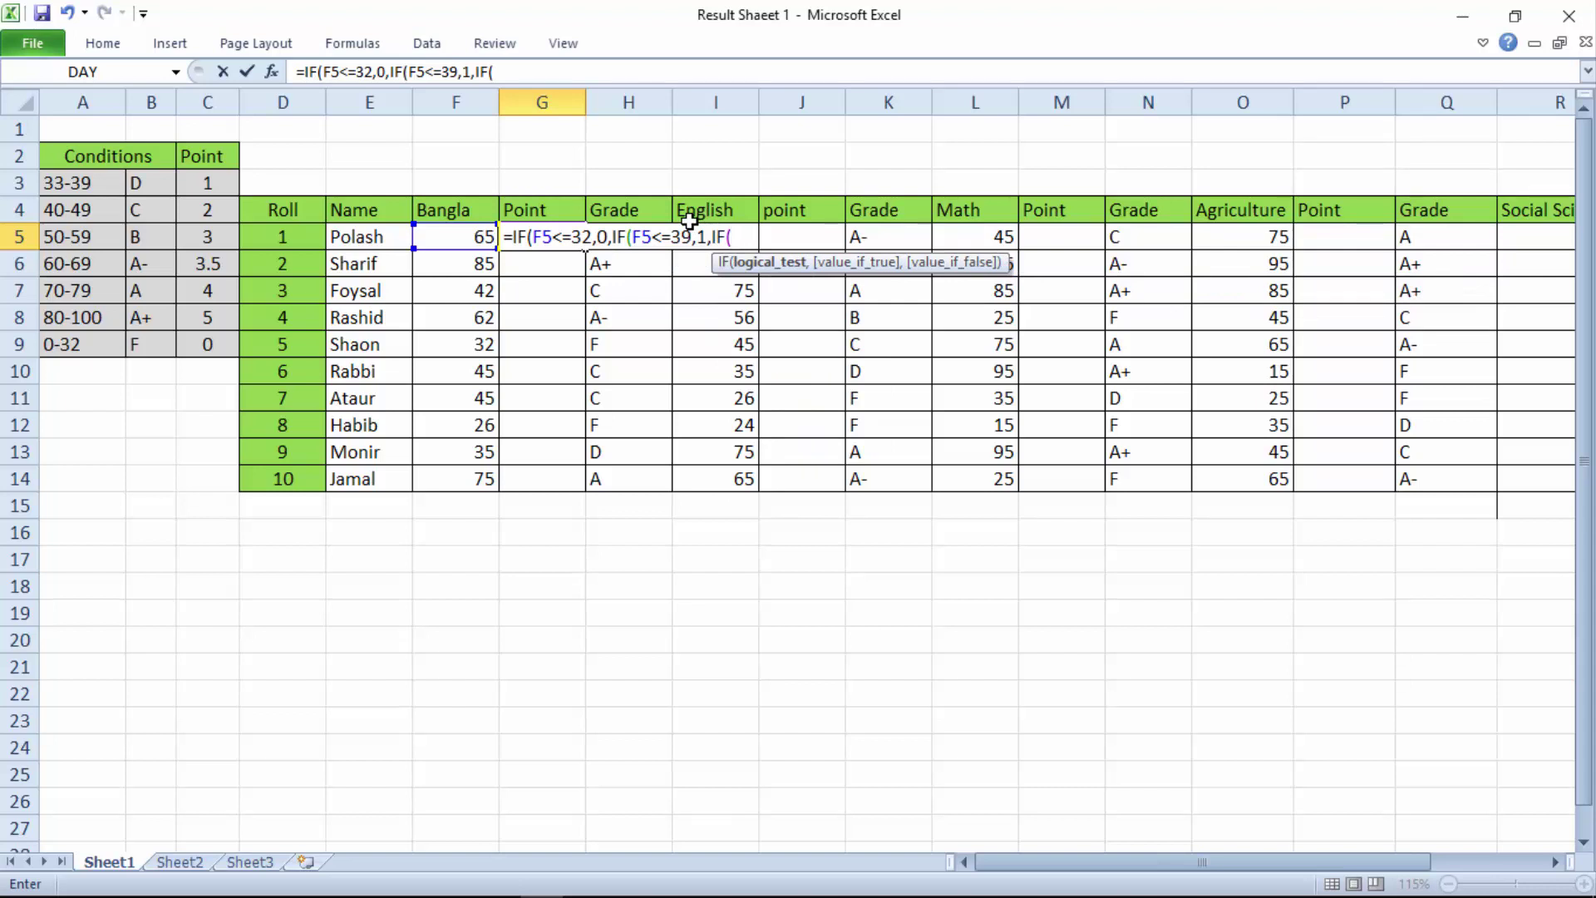
left_click(461, 237)
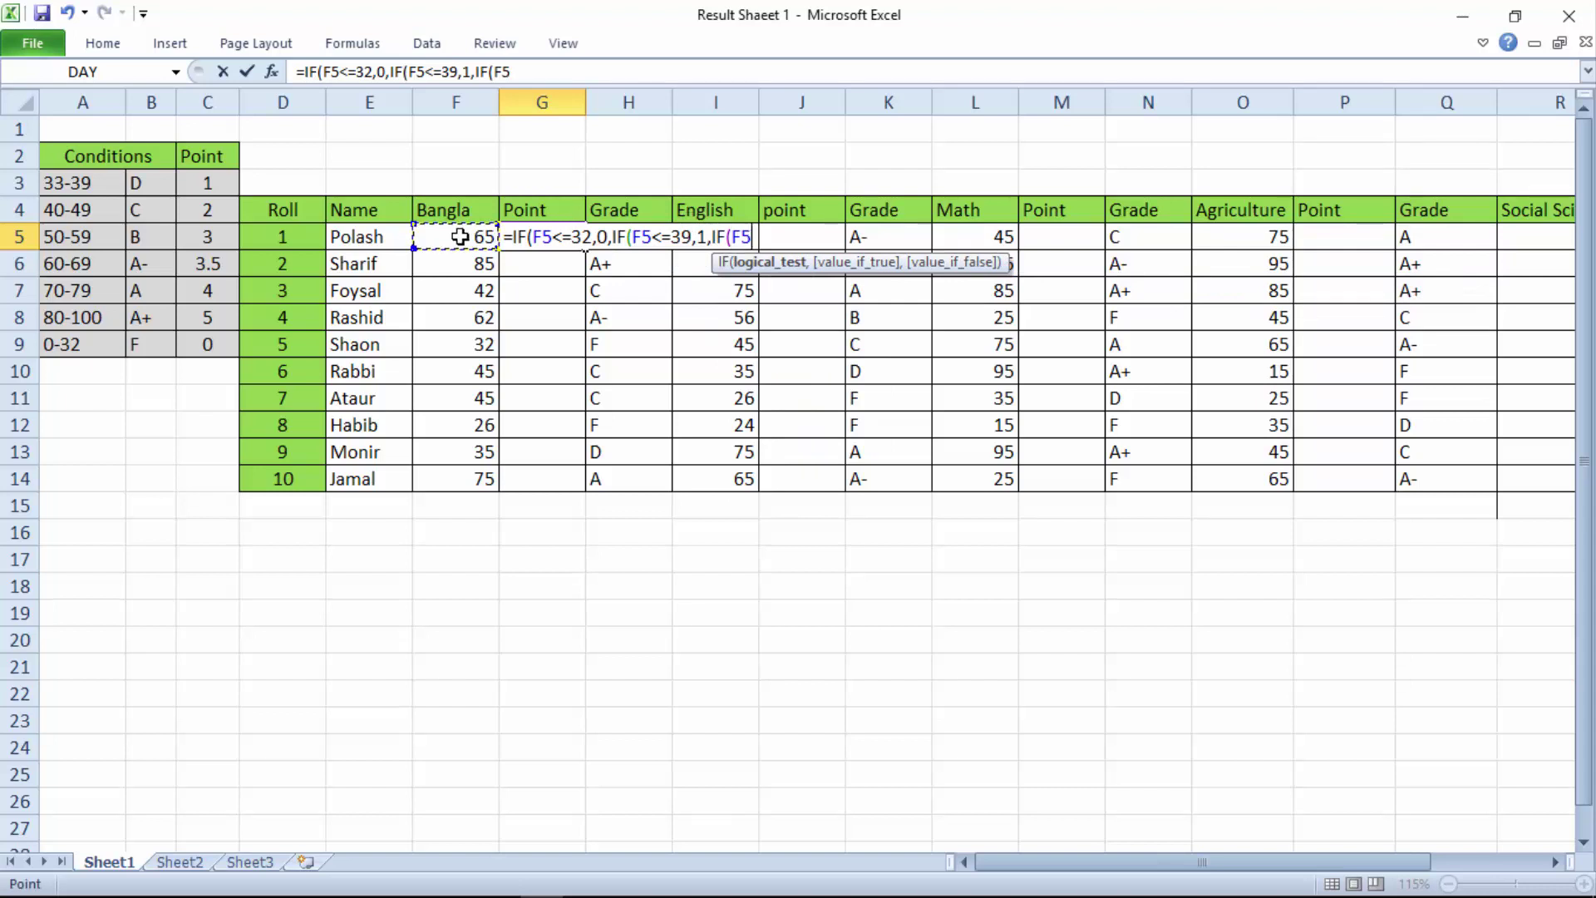
type("<=")
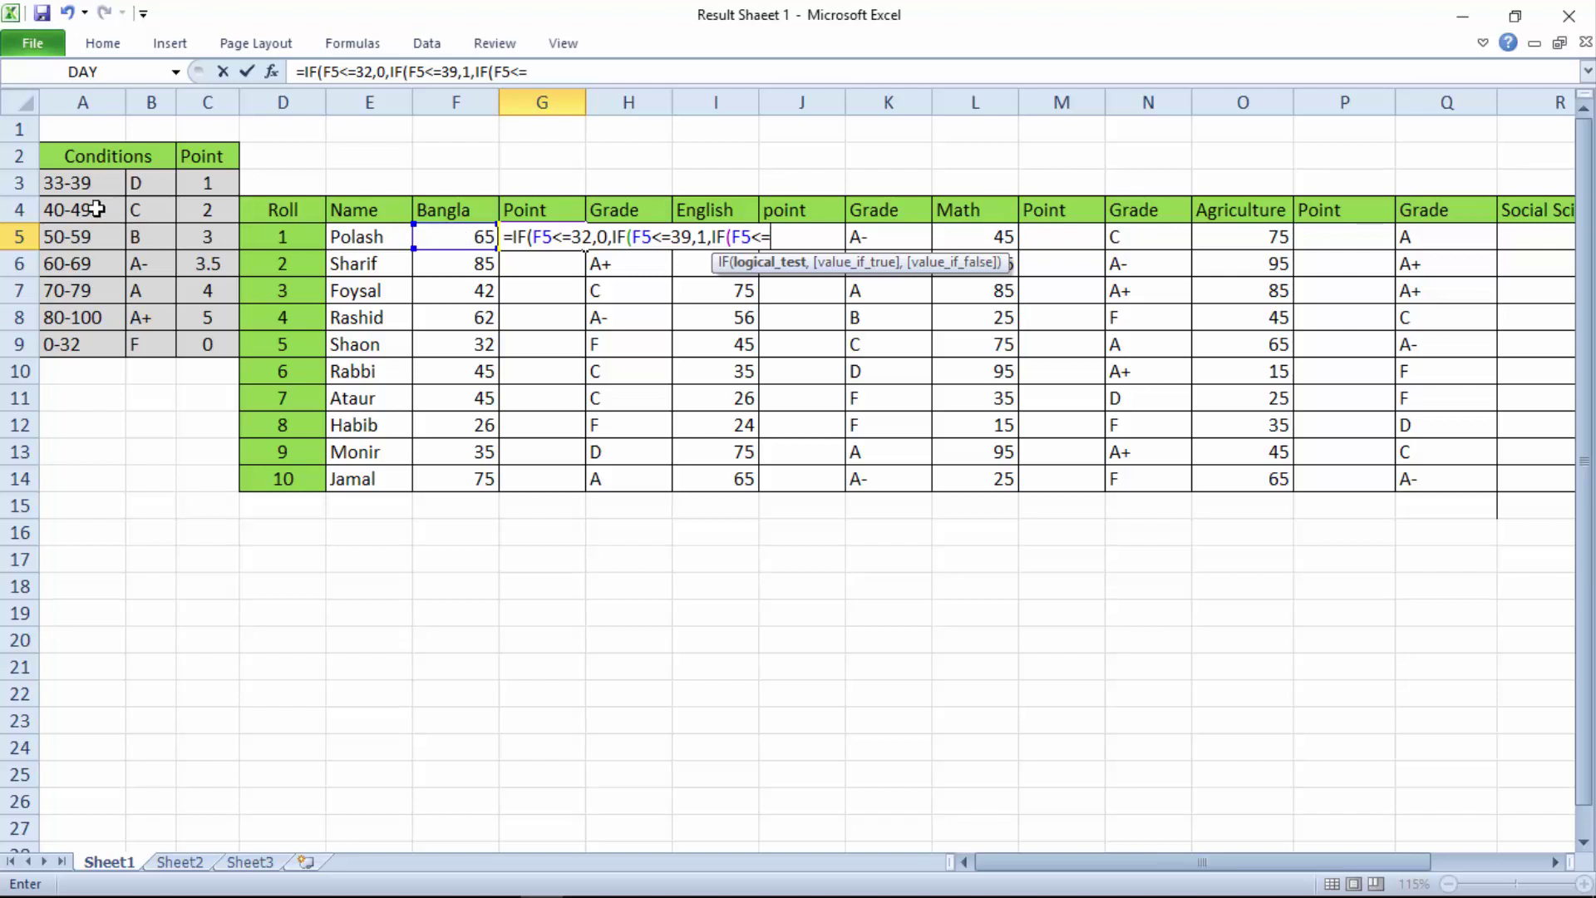
type("49")
type(",")
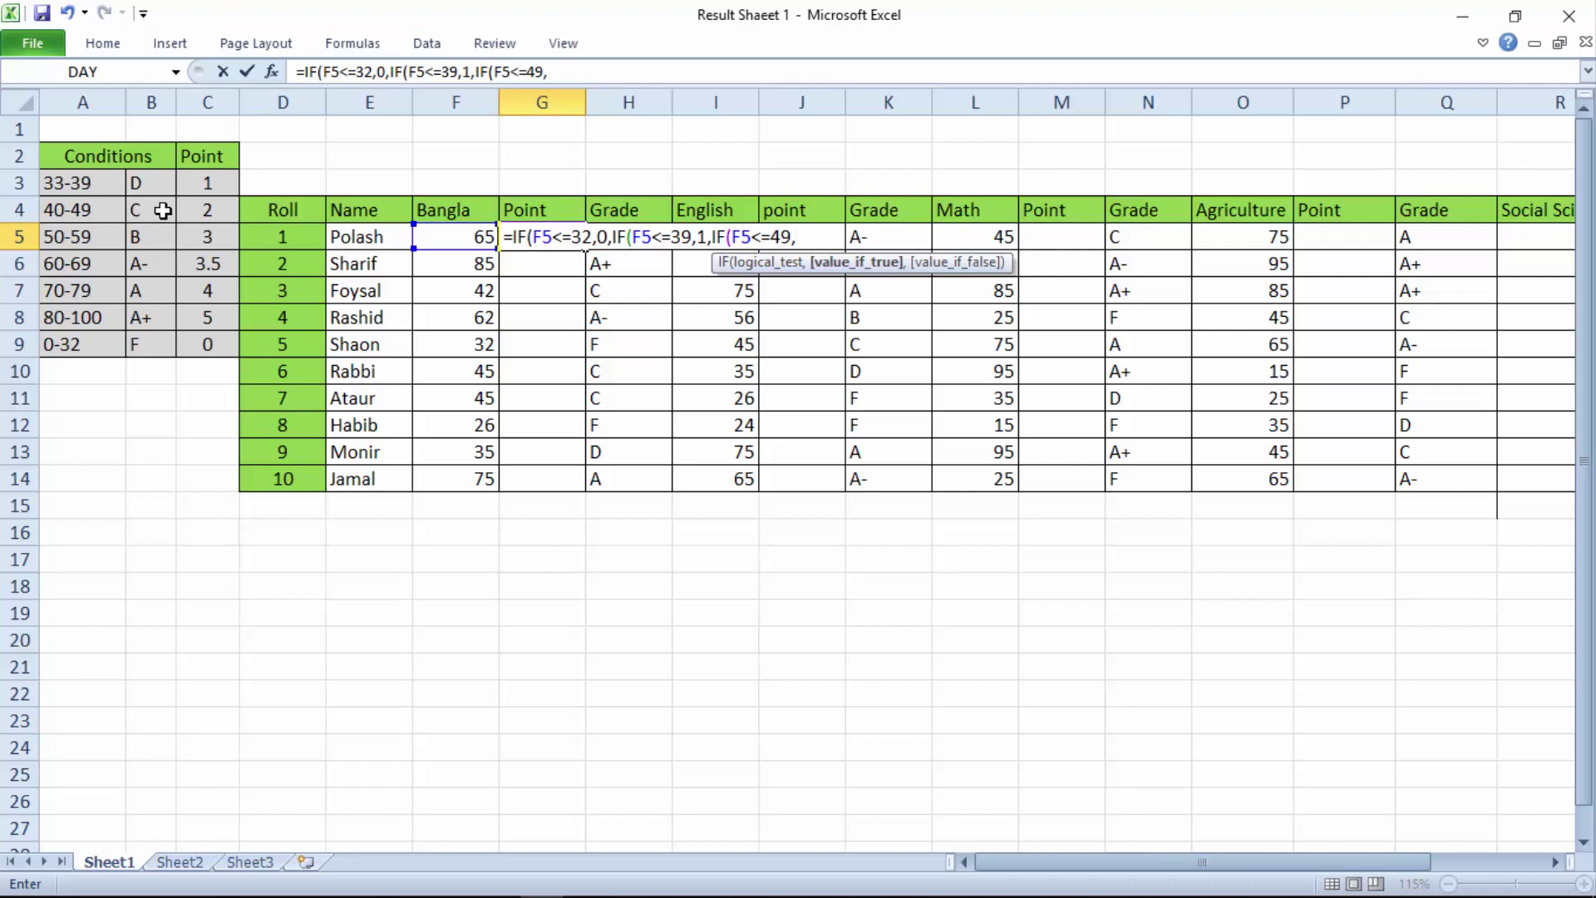
type("2")
type(",IF(")
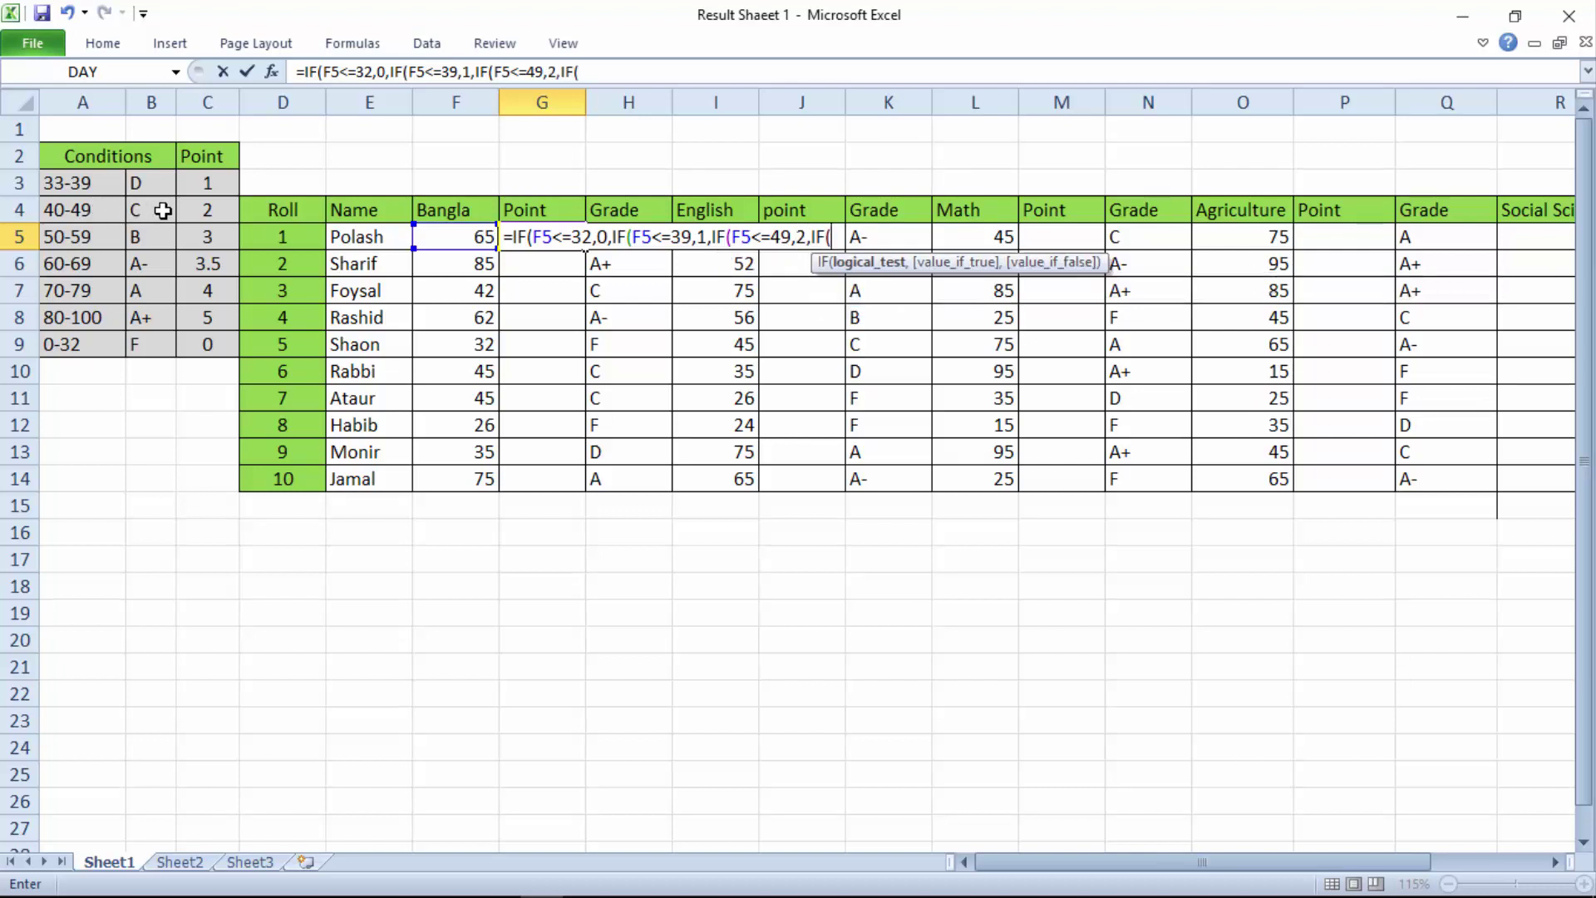
- Add nested tests mapping F5 up to 59 to 3 and up to 69 to 3.5
left_click(427, 236)
type("<=")
type("59")
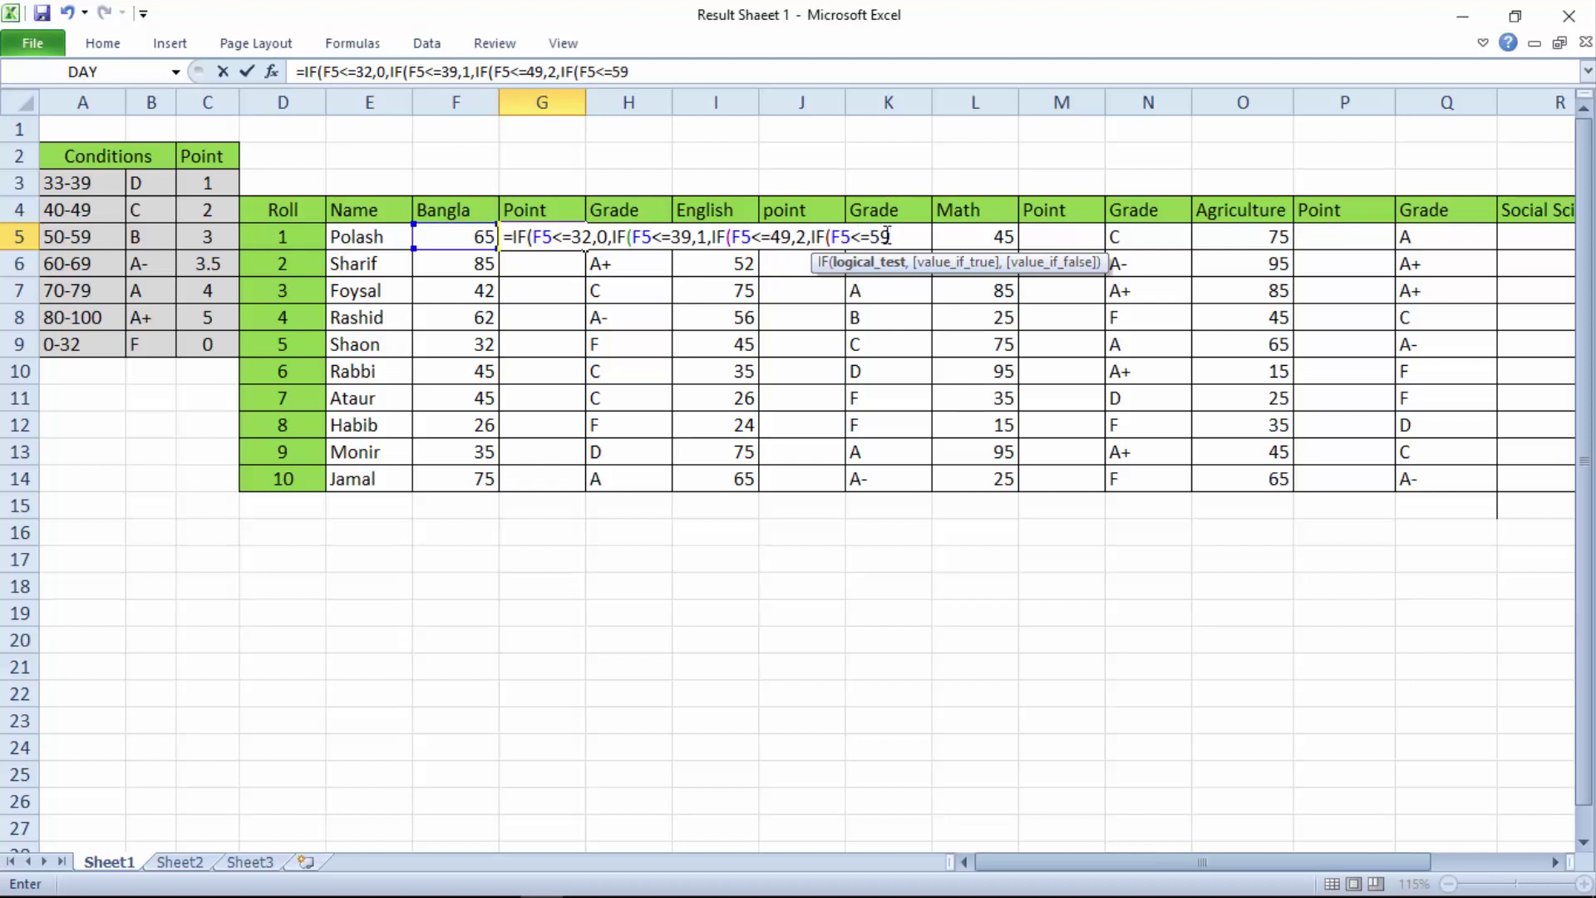
type(",")
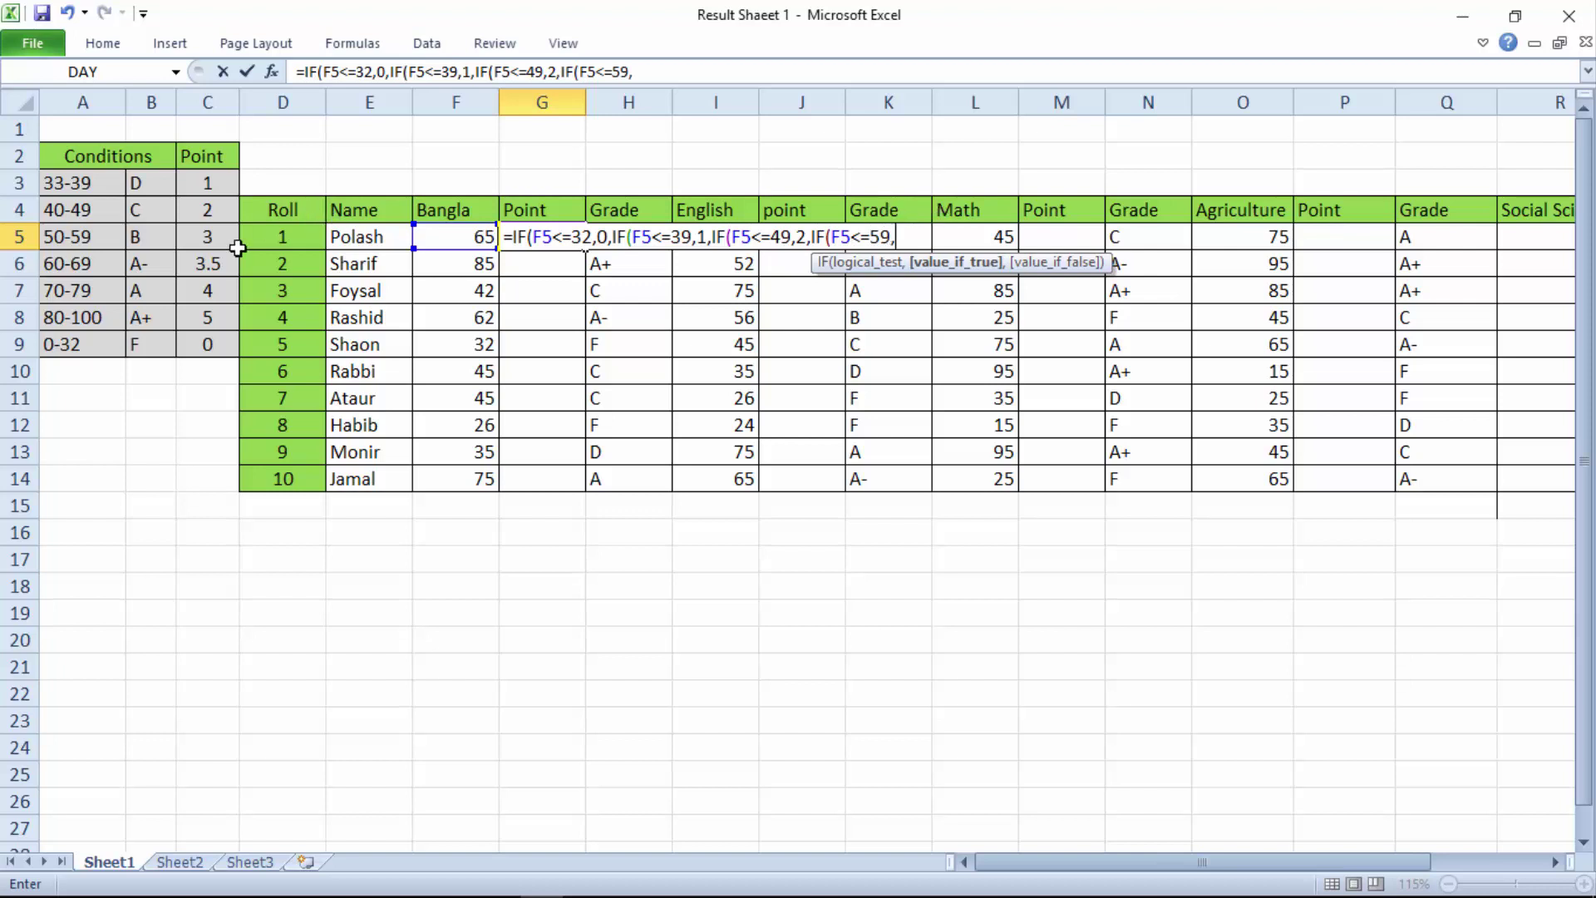
type("3")
type(",")
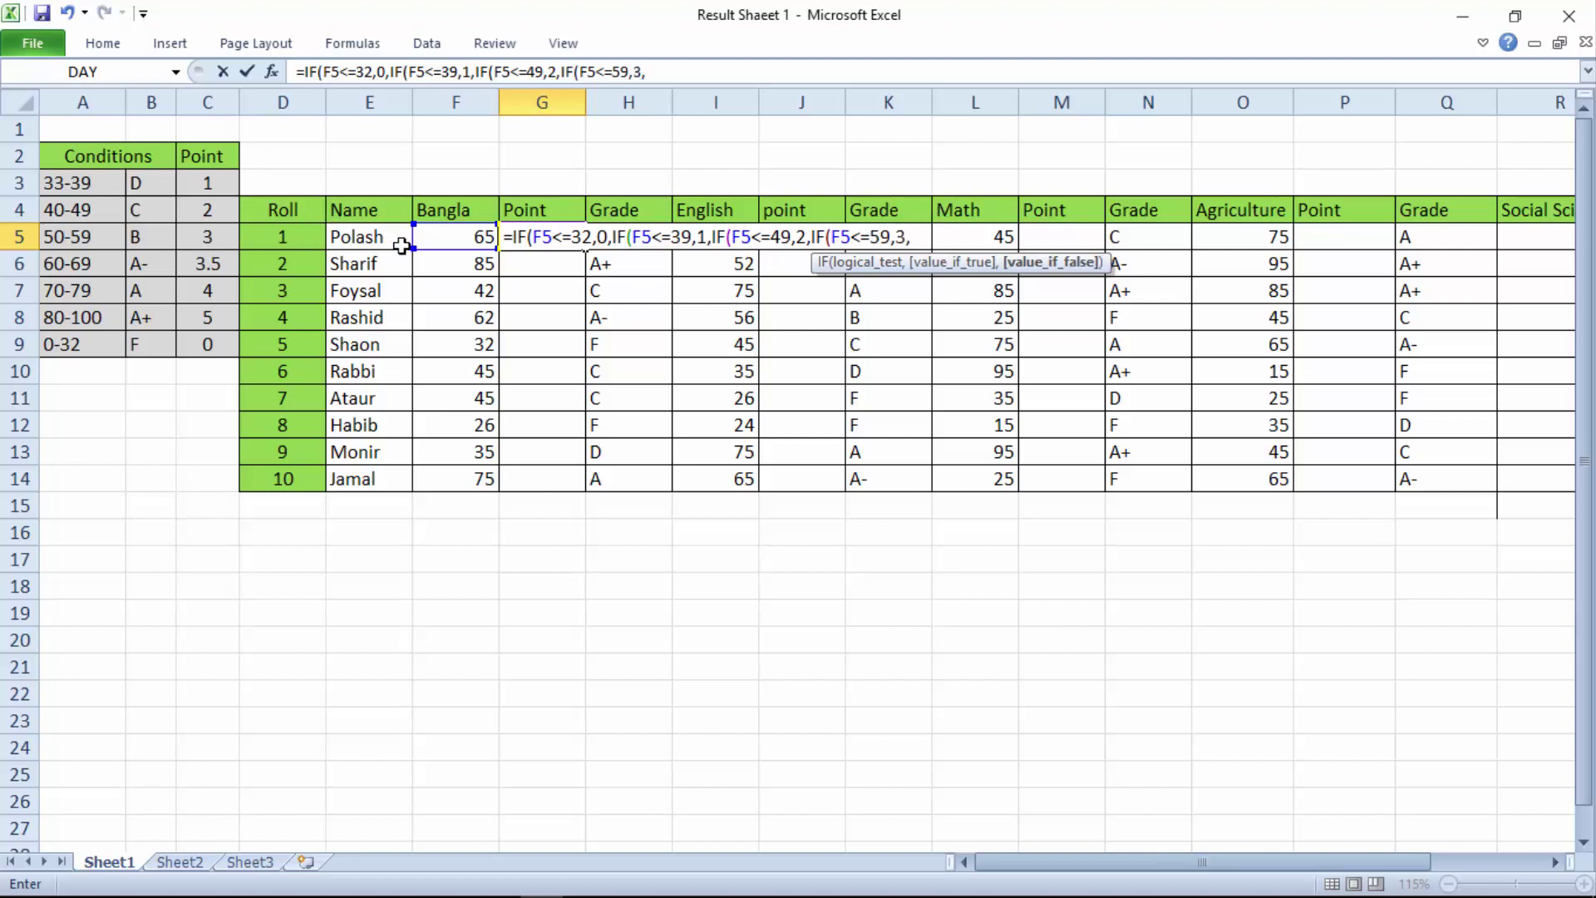
type("IF(")
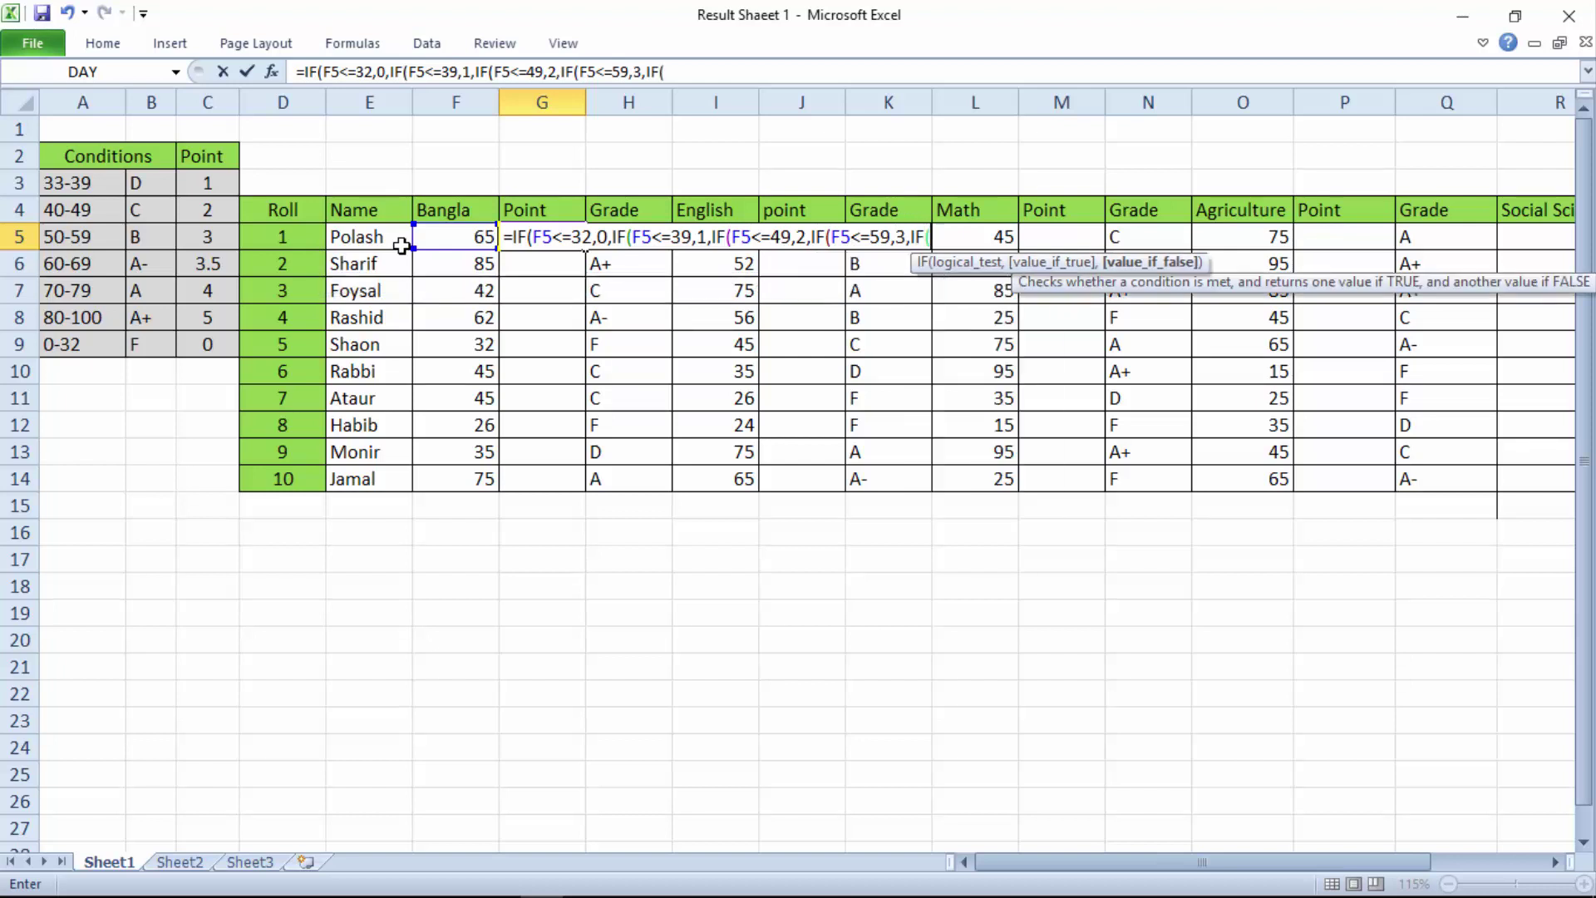
left_click(450, 242)
type("<=")
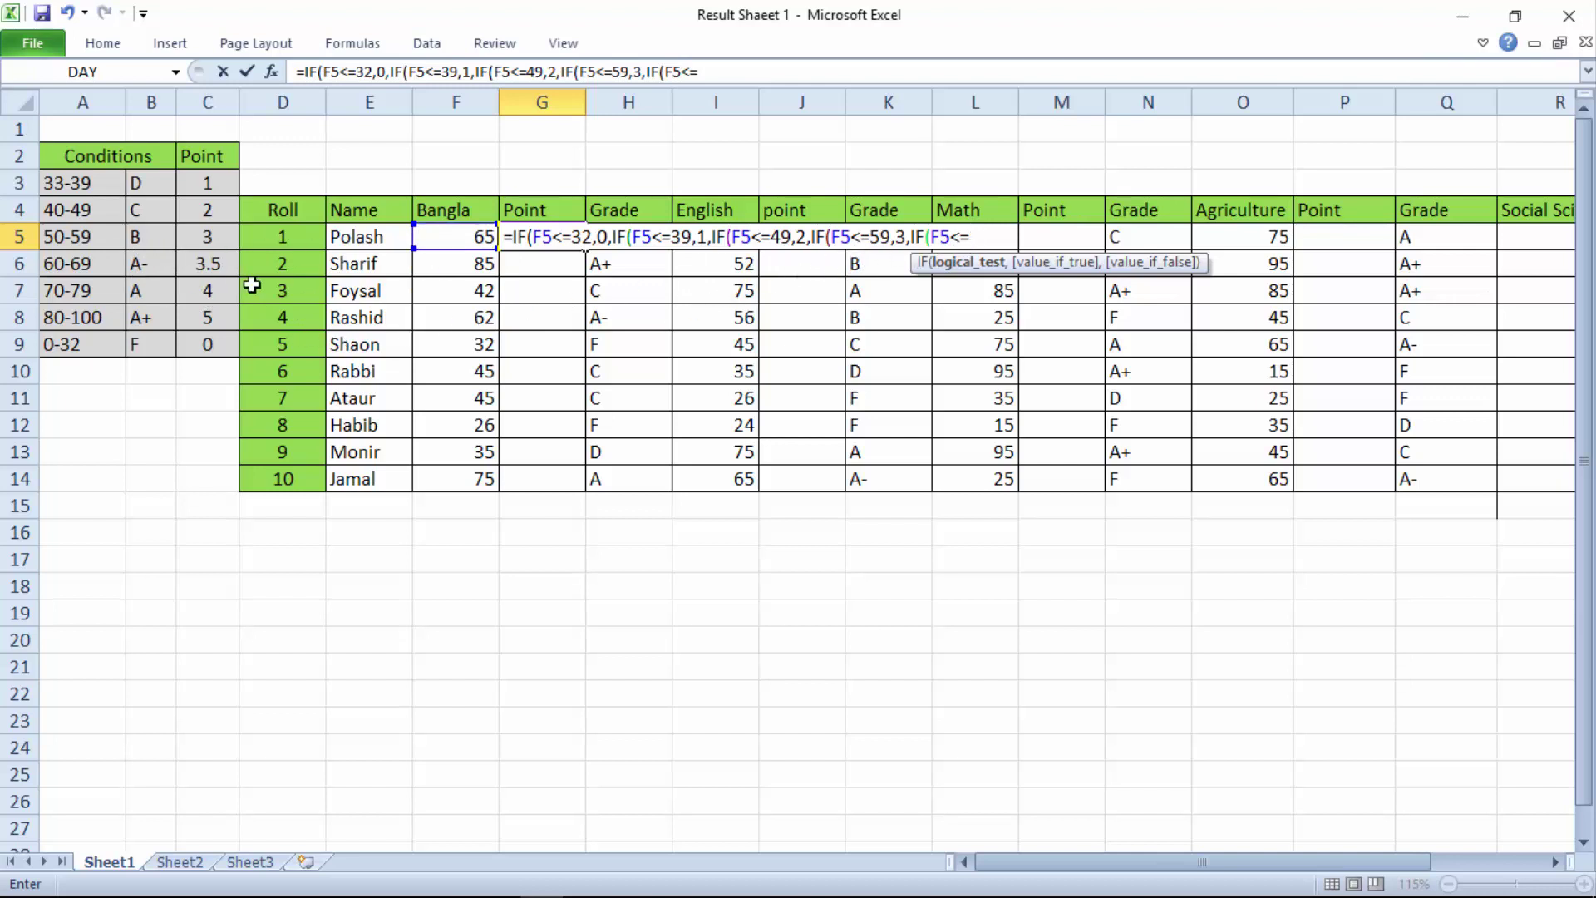
type("69,")
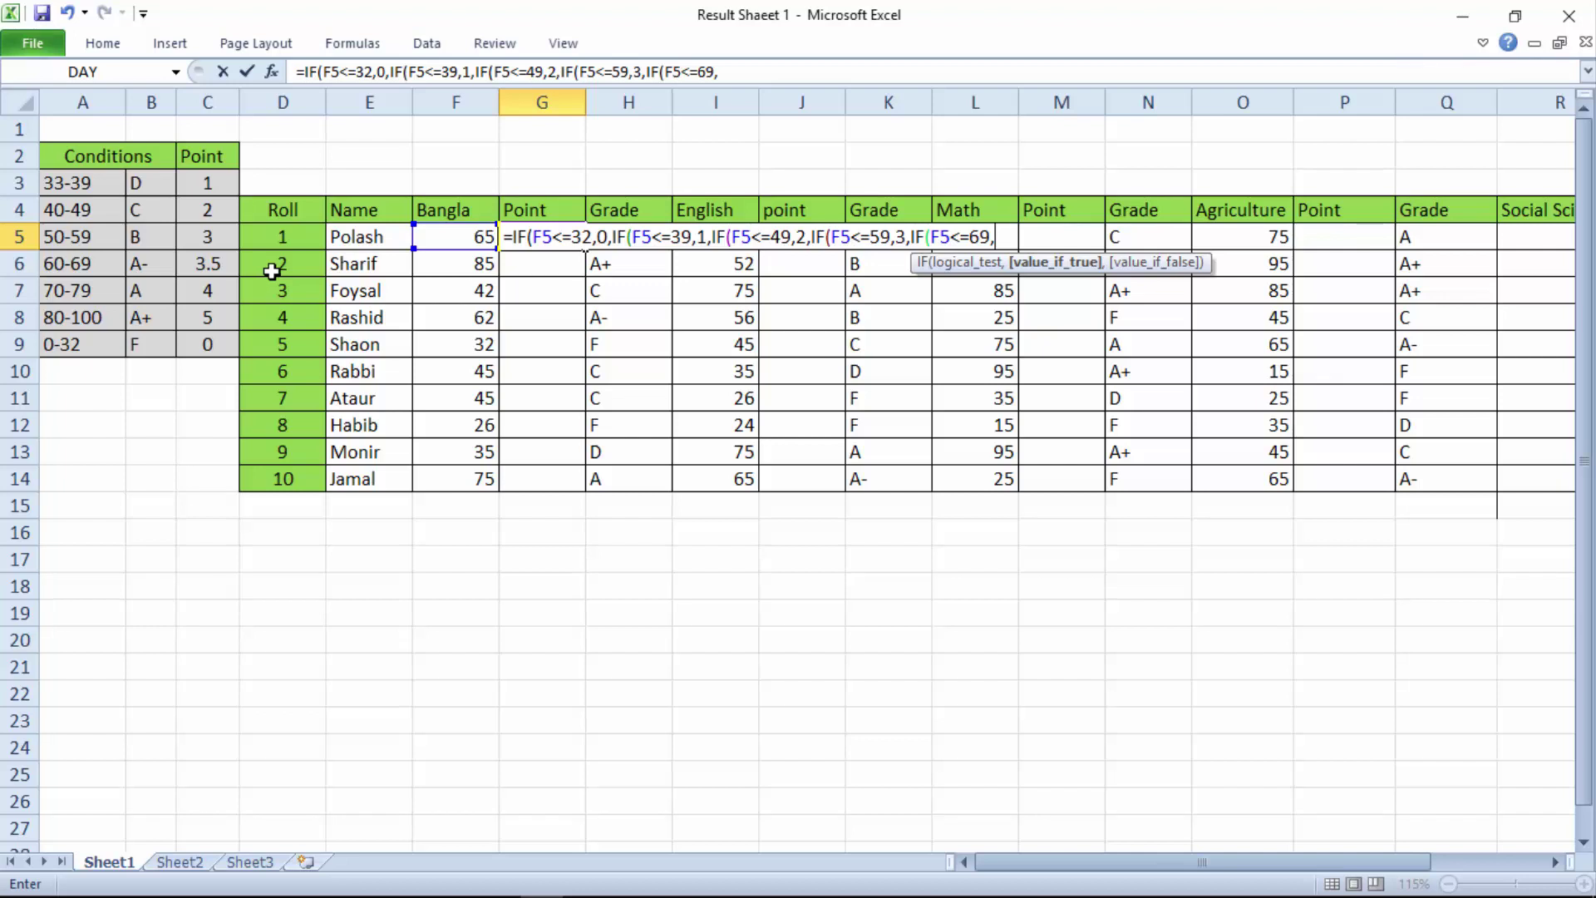
type("3.5,")
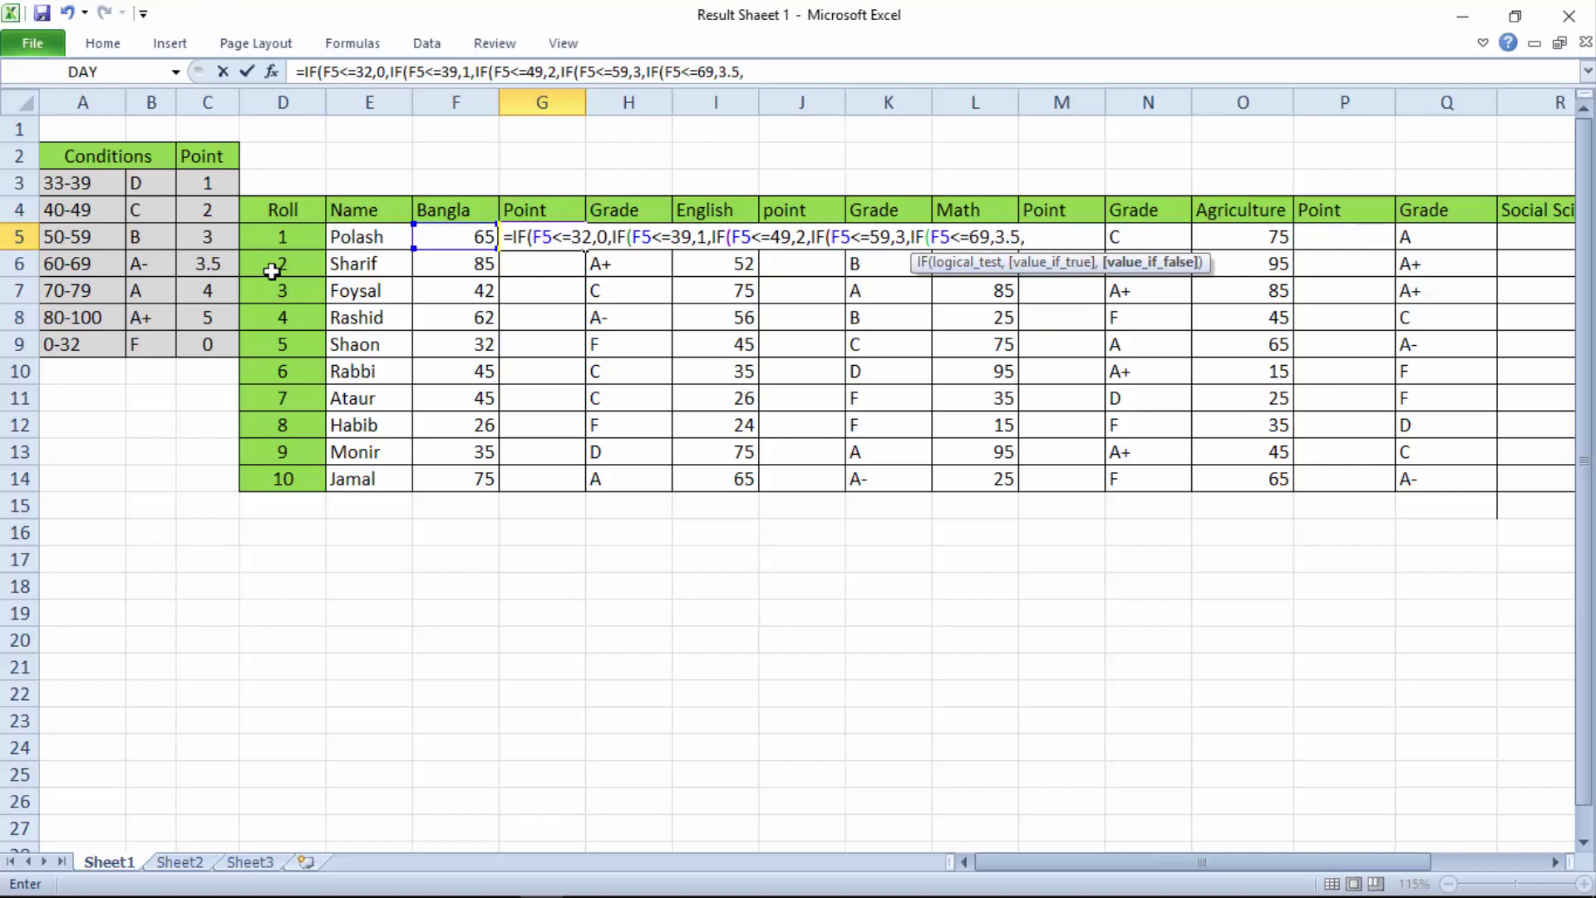
type("IF(")
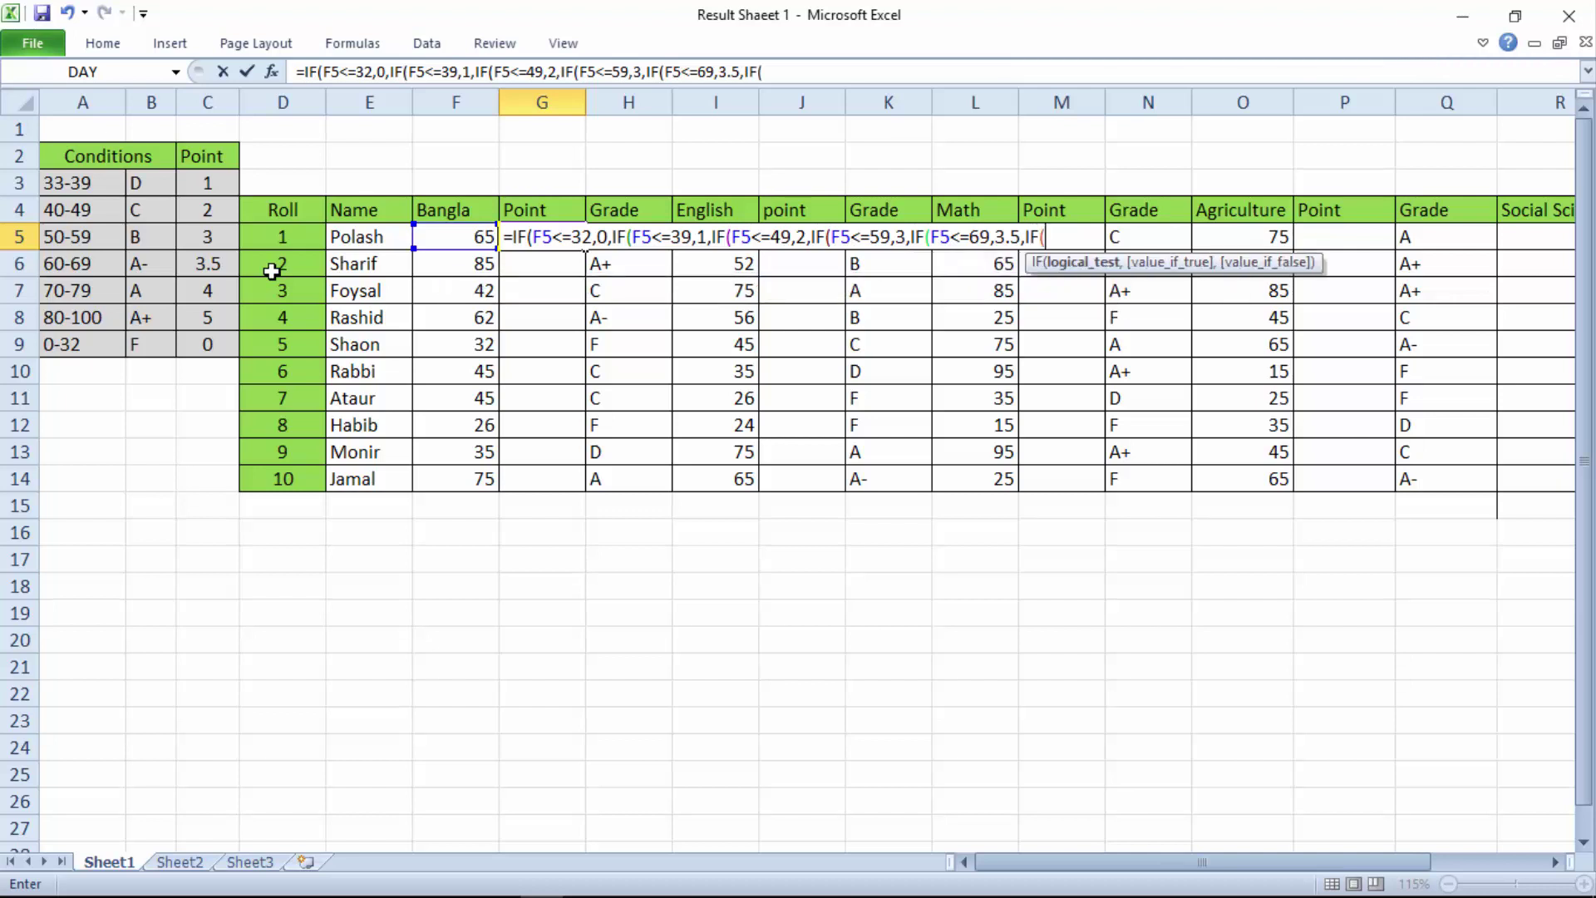
- Add F5<=79 giving 4, then a final F5<=100 test with all brackets closed
left_click(432, 236)
type("<=")
type("7")
type("9")
type(",")
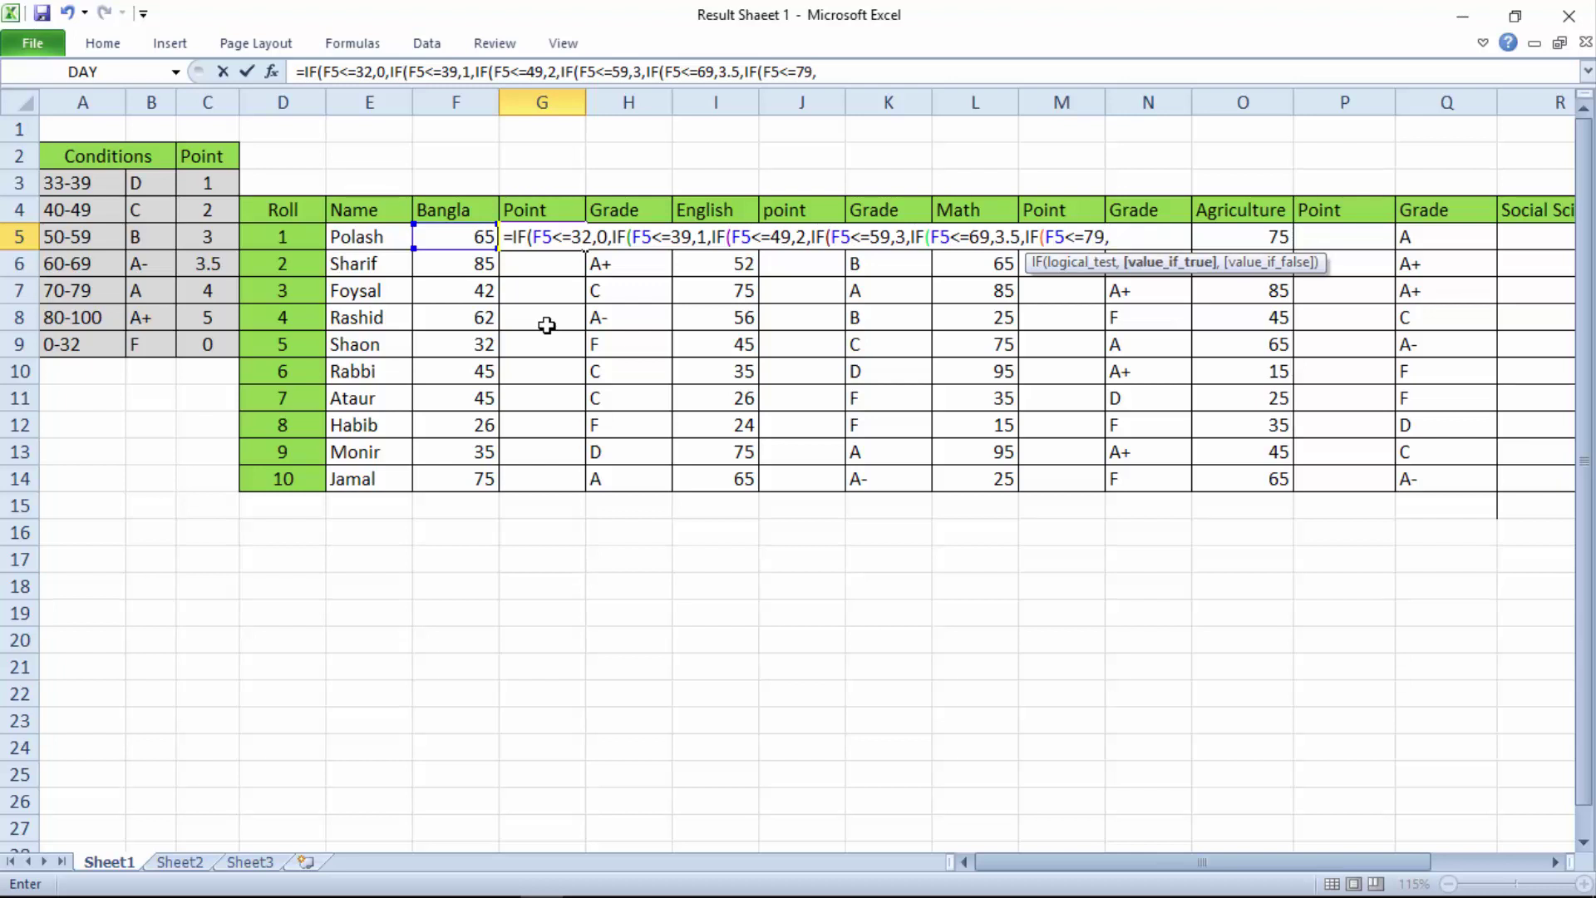
type("4")
type(",")
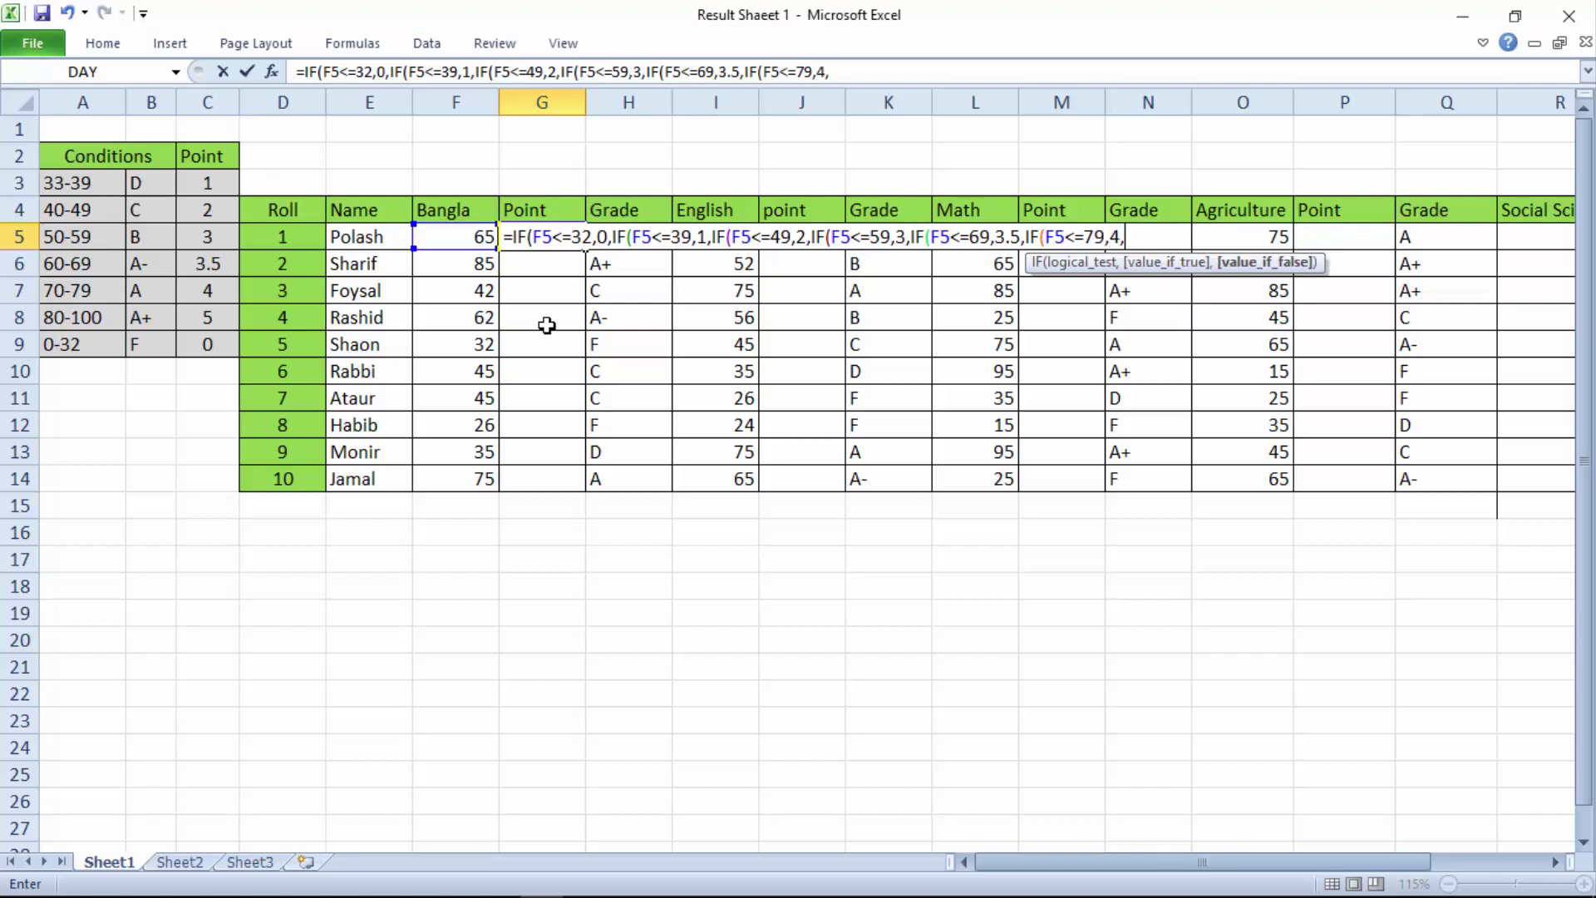
type("I")
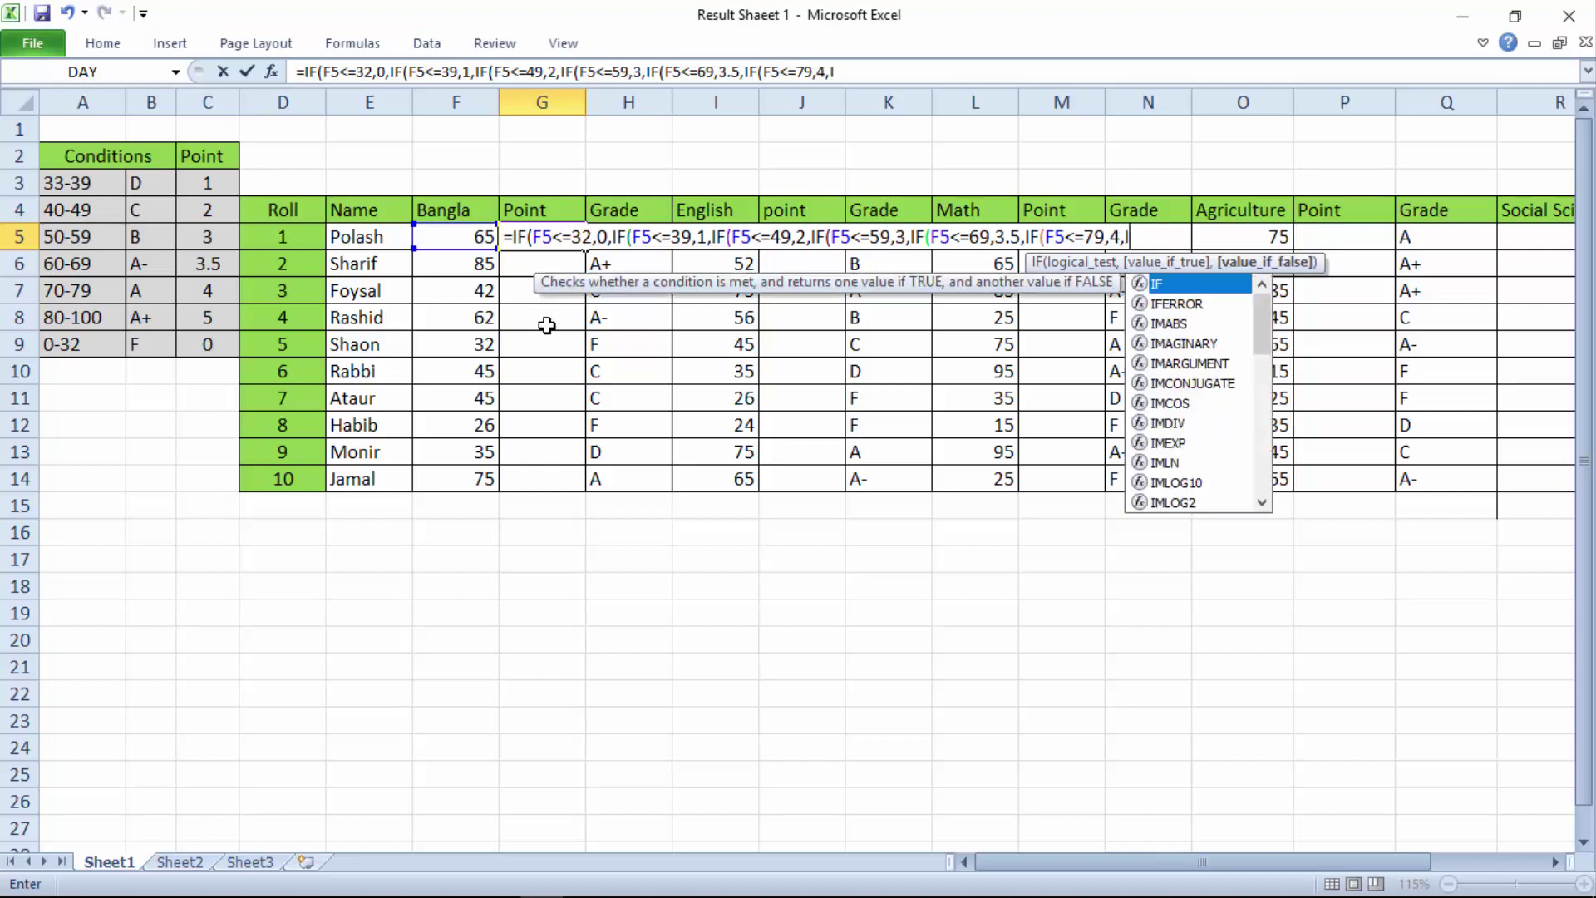
type("F(")
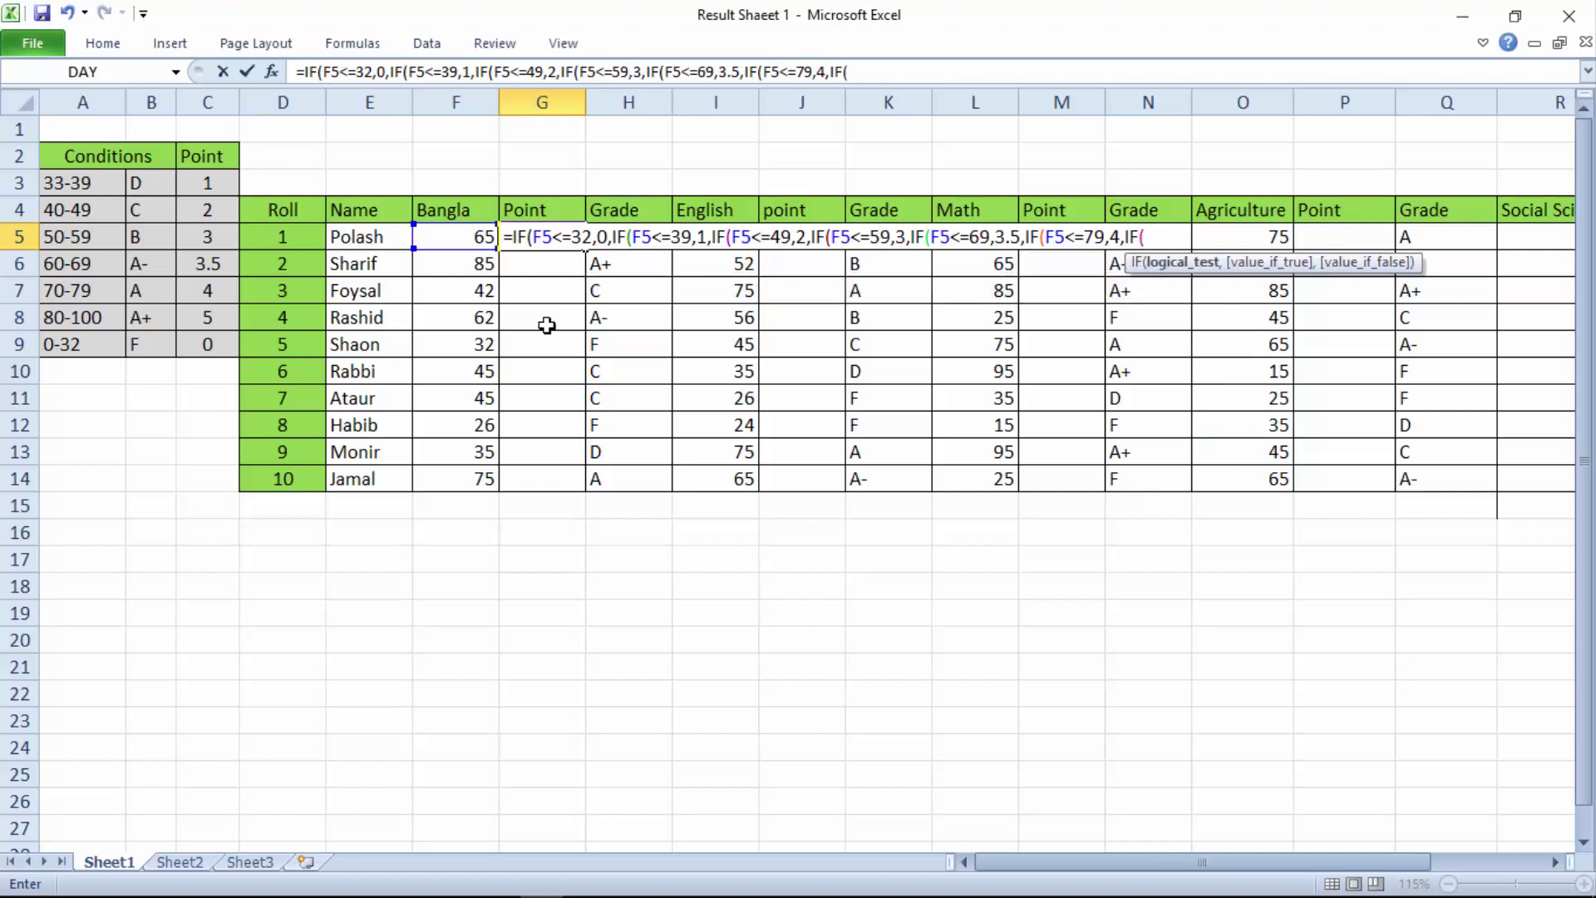
left_click(472, 236)
type("<=")
type("1")
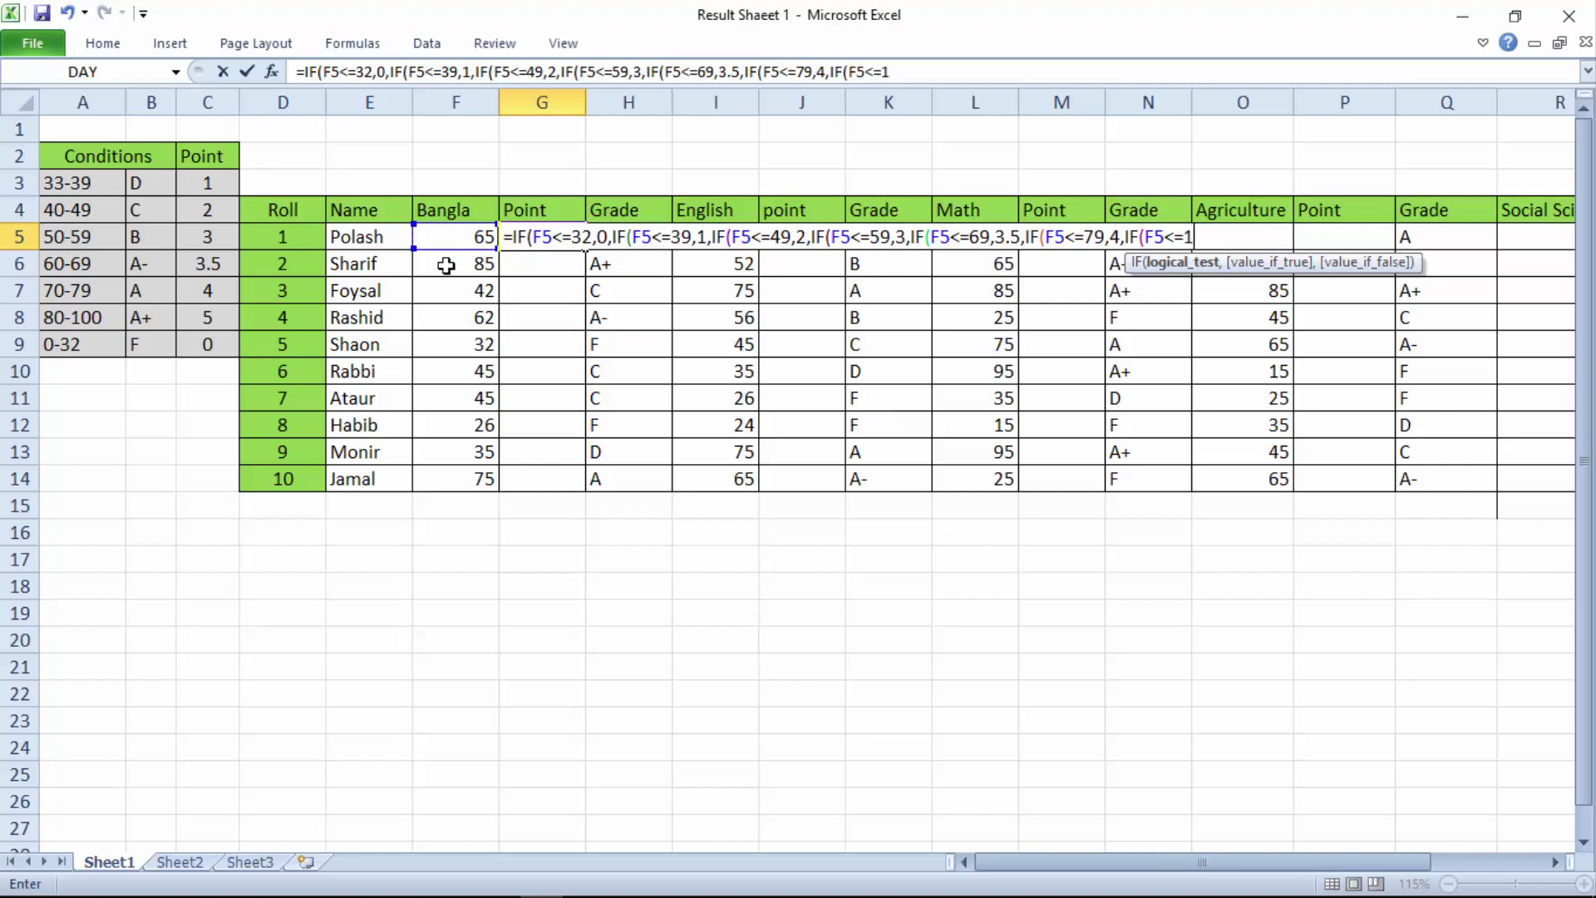
type("00")
type("))")
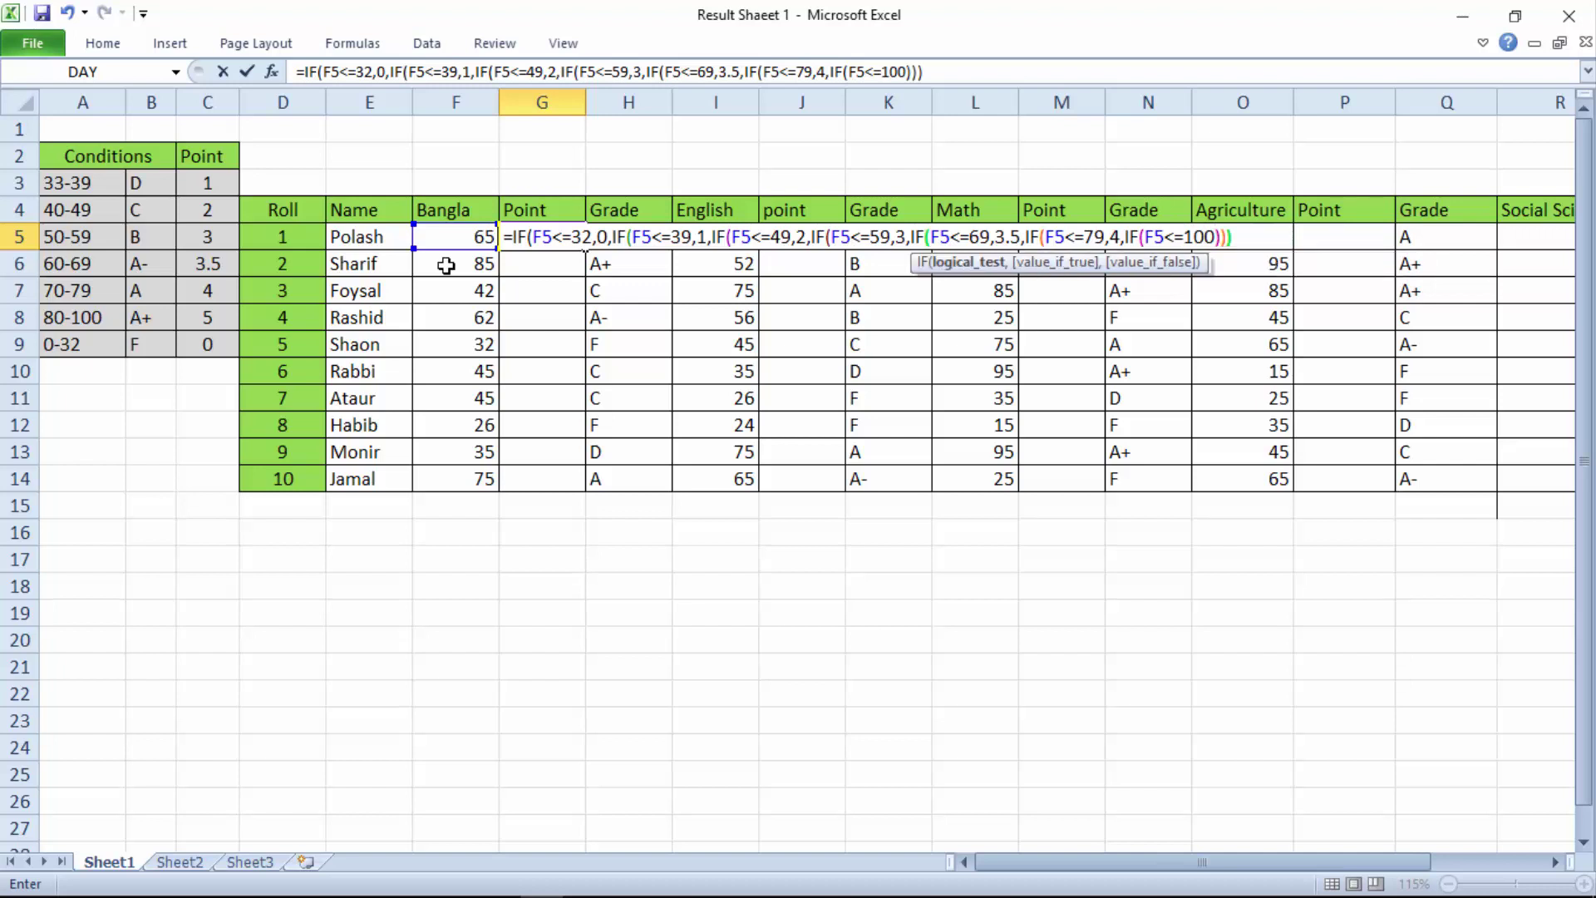
type(")))")
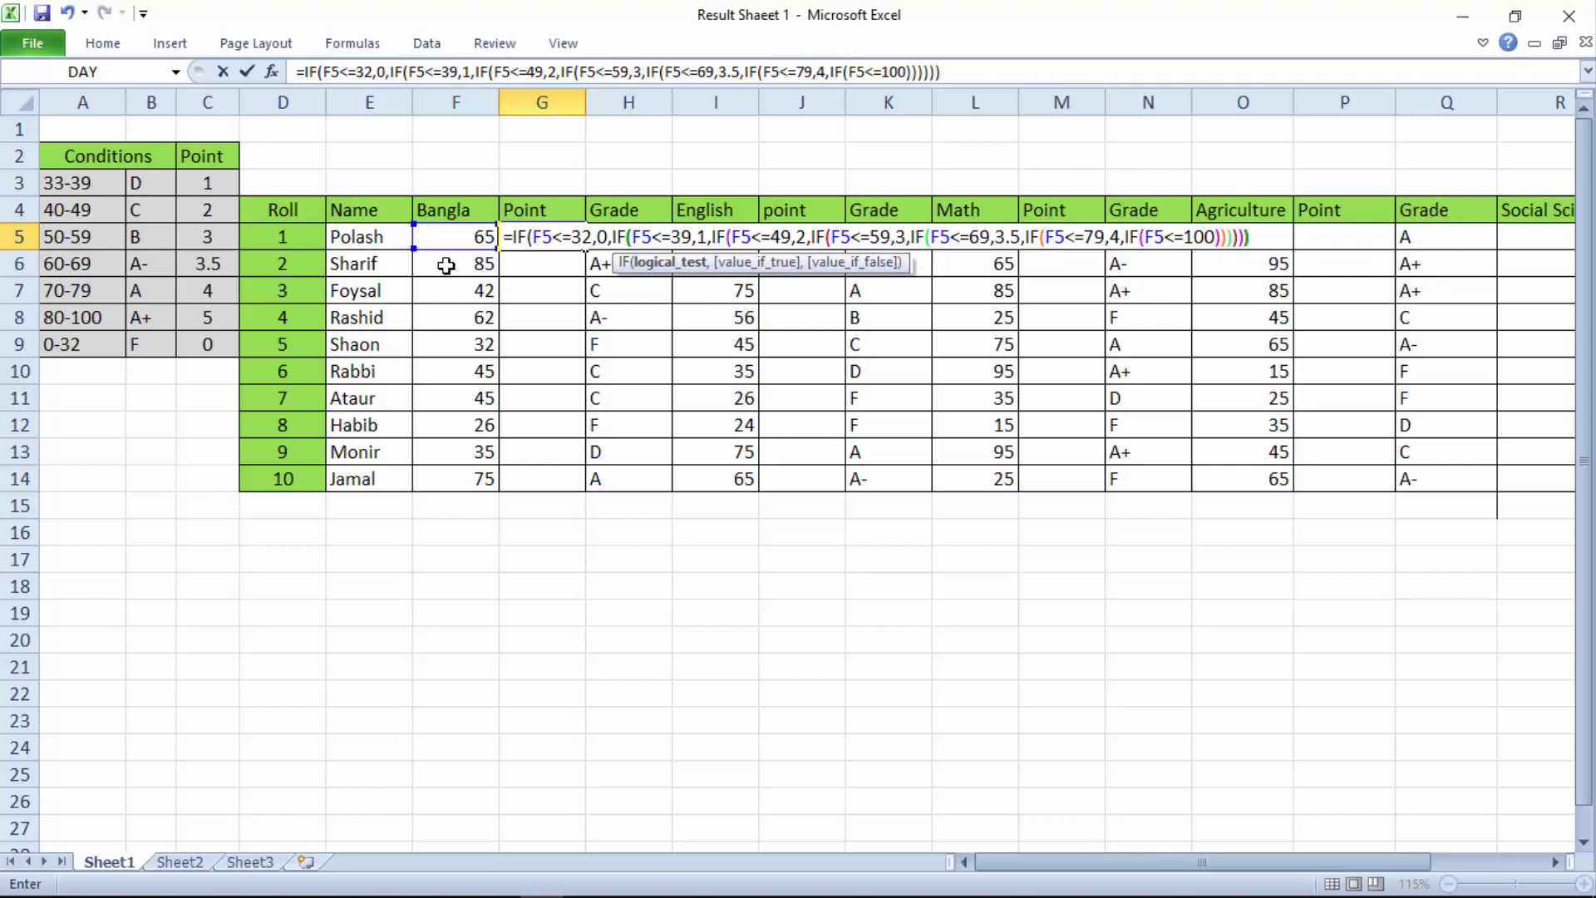
type("))")
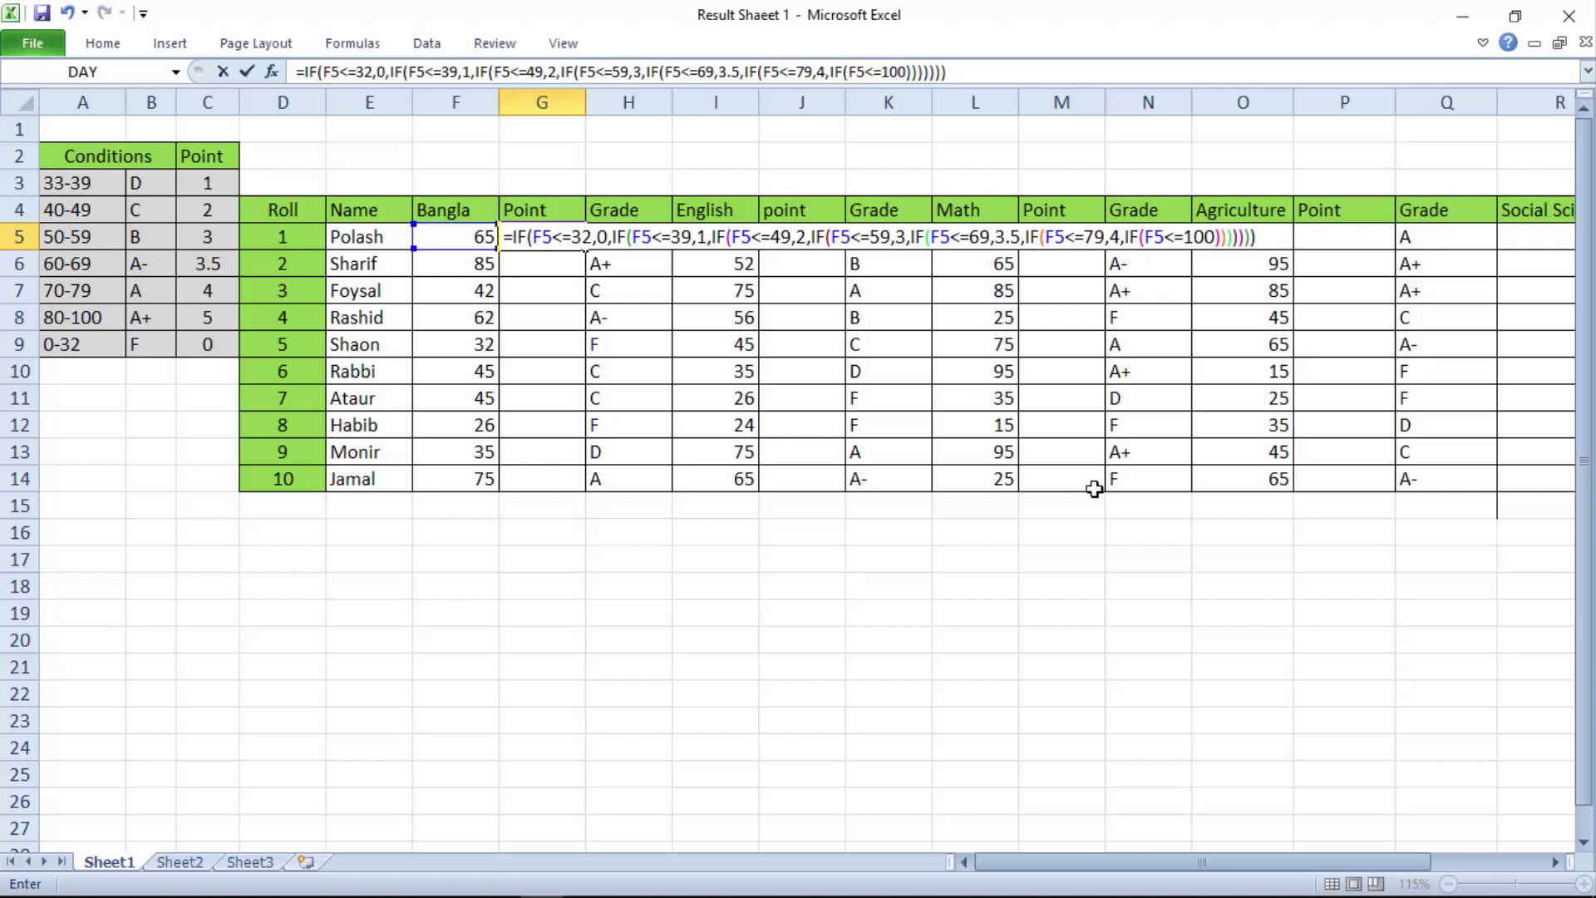
- Fix the formula error by adding 5 as the result for marks up to 100
key("Return")
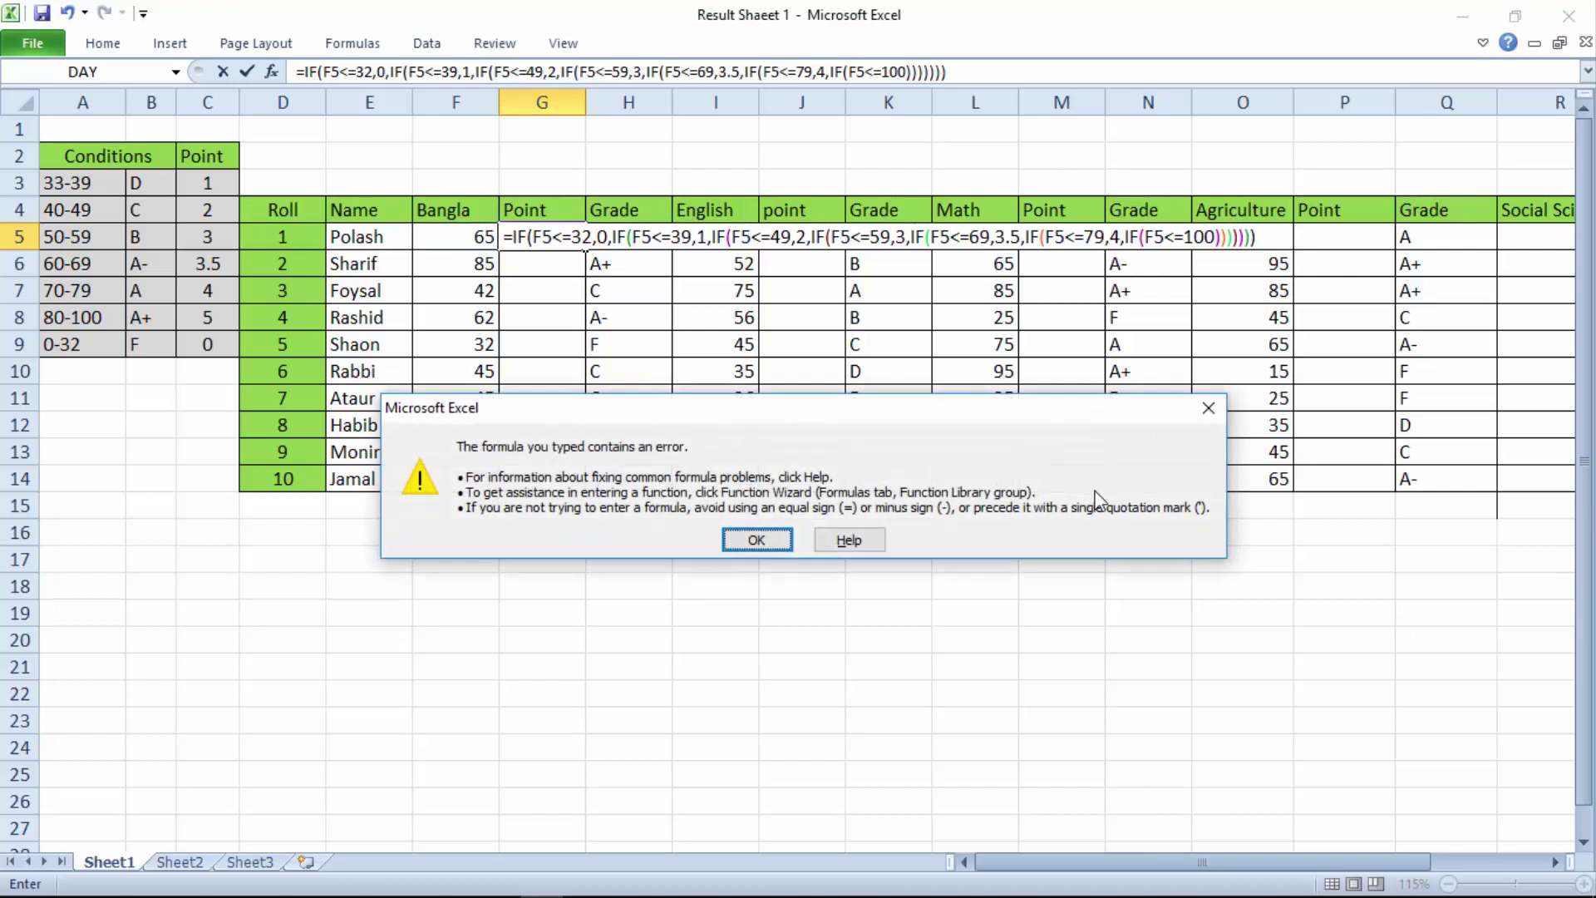
left_click(780, 545)
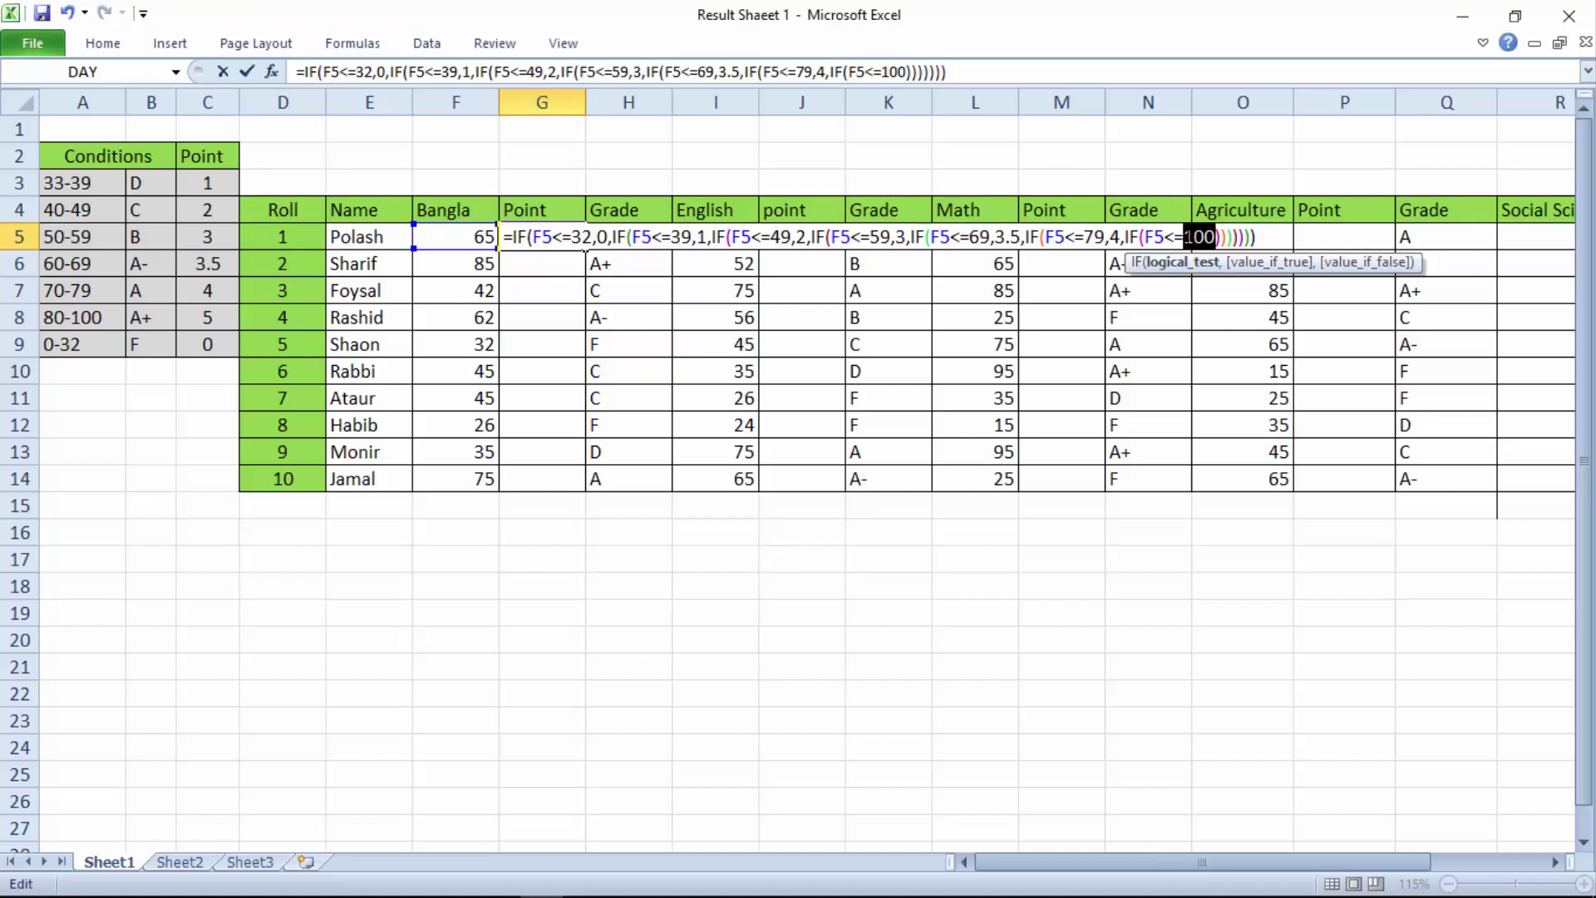
left_click(1201, 237)
type(",")
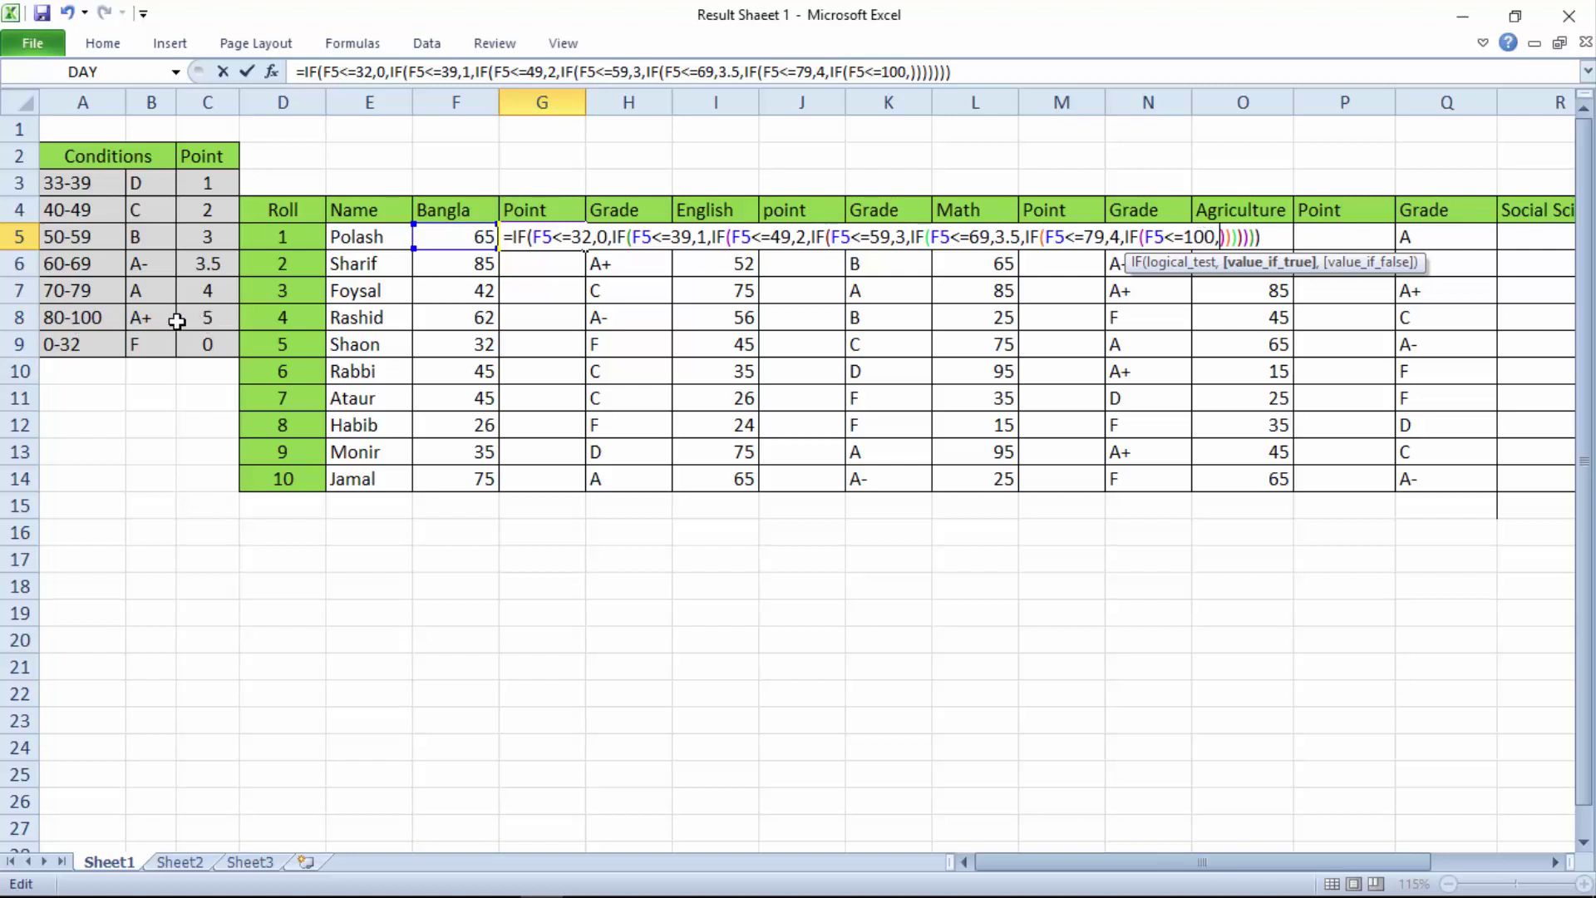
type("5")
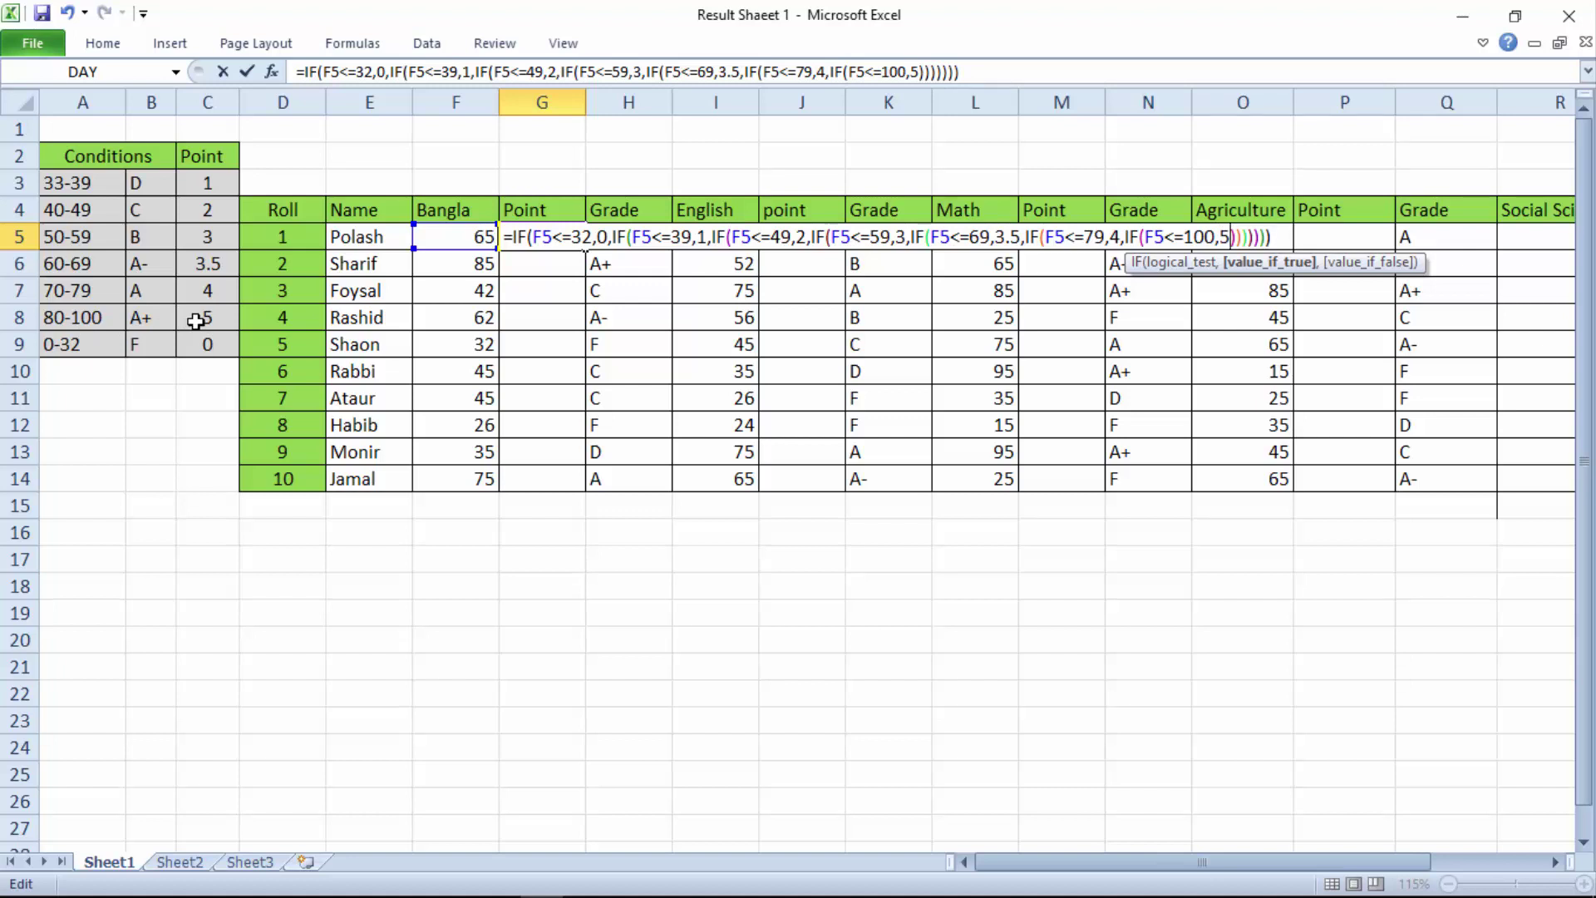
key("Return")
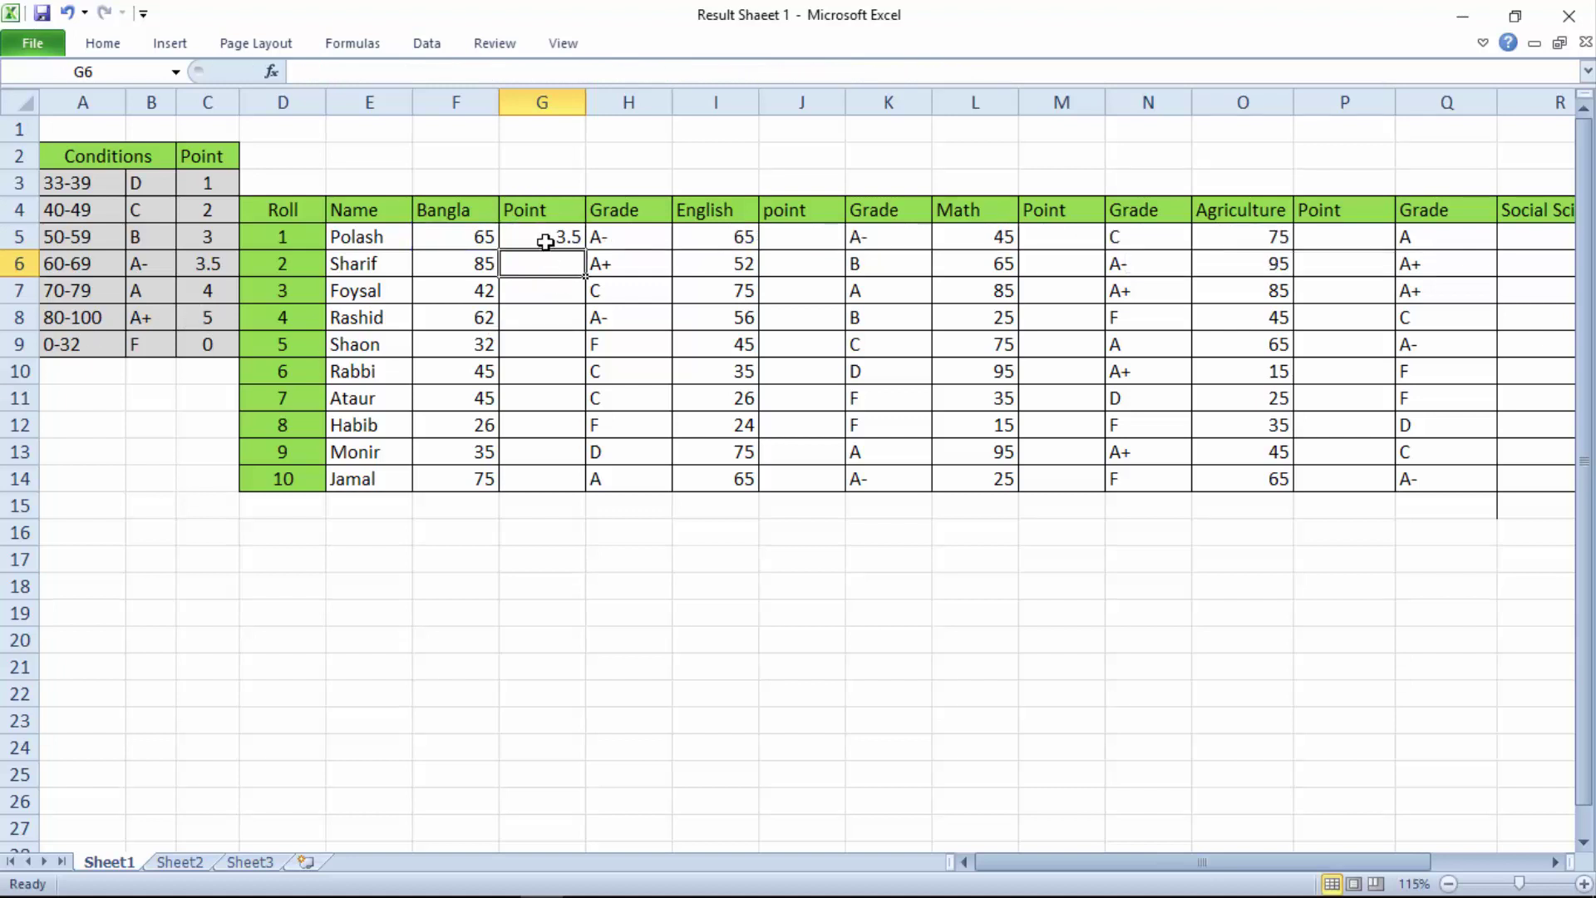
- Copy G5's point formula into J5, where it references I5 and returns 3.5
left_click(545, 242)
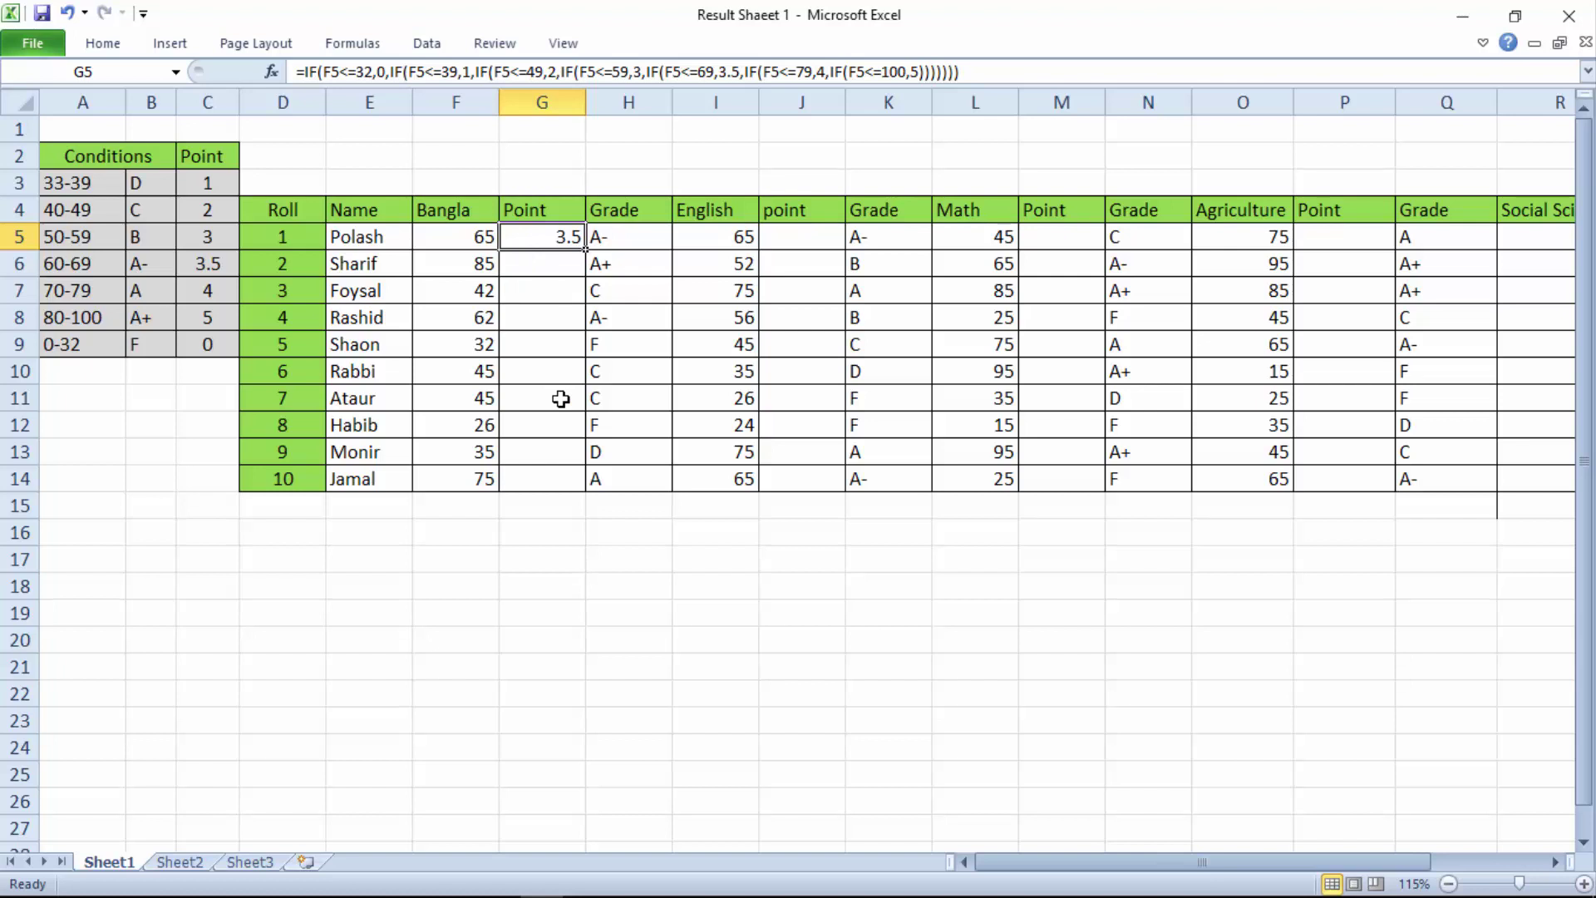
key("ctrl+c")
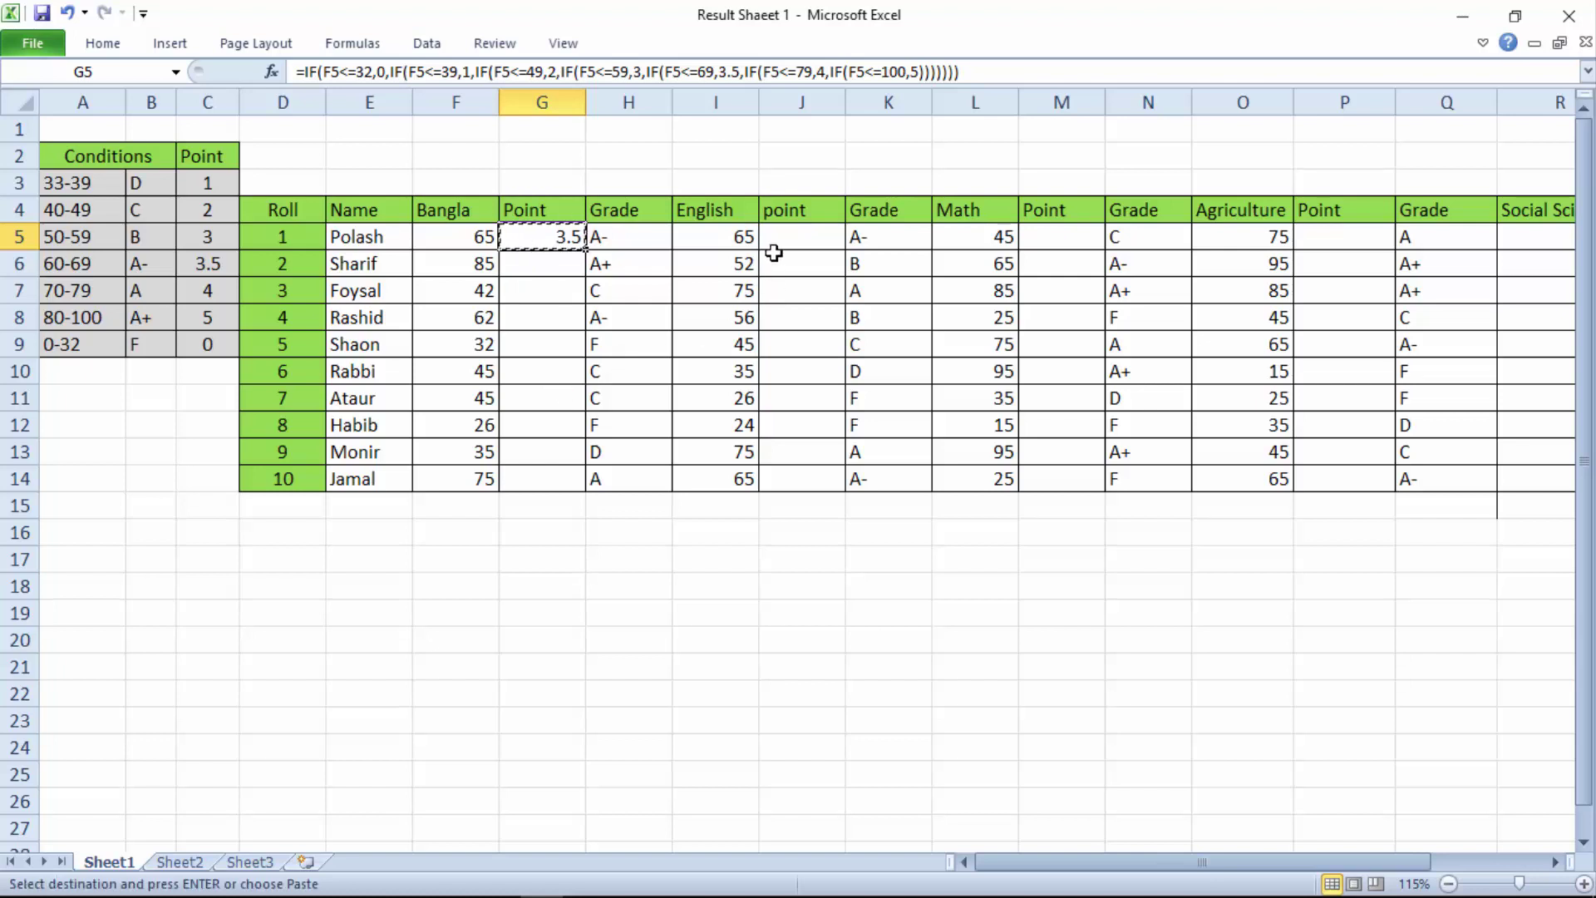
left_click(804, 239)
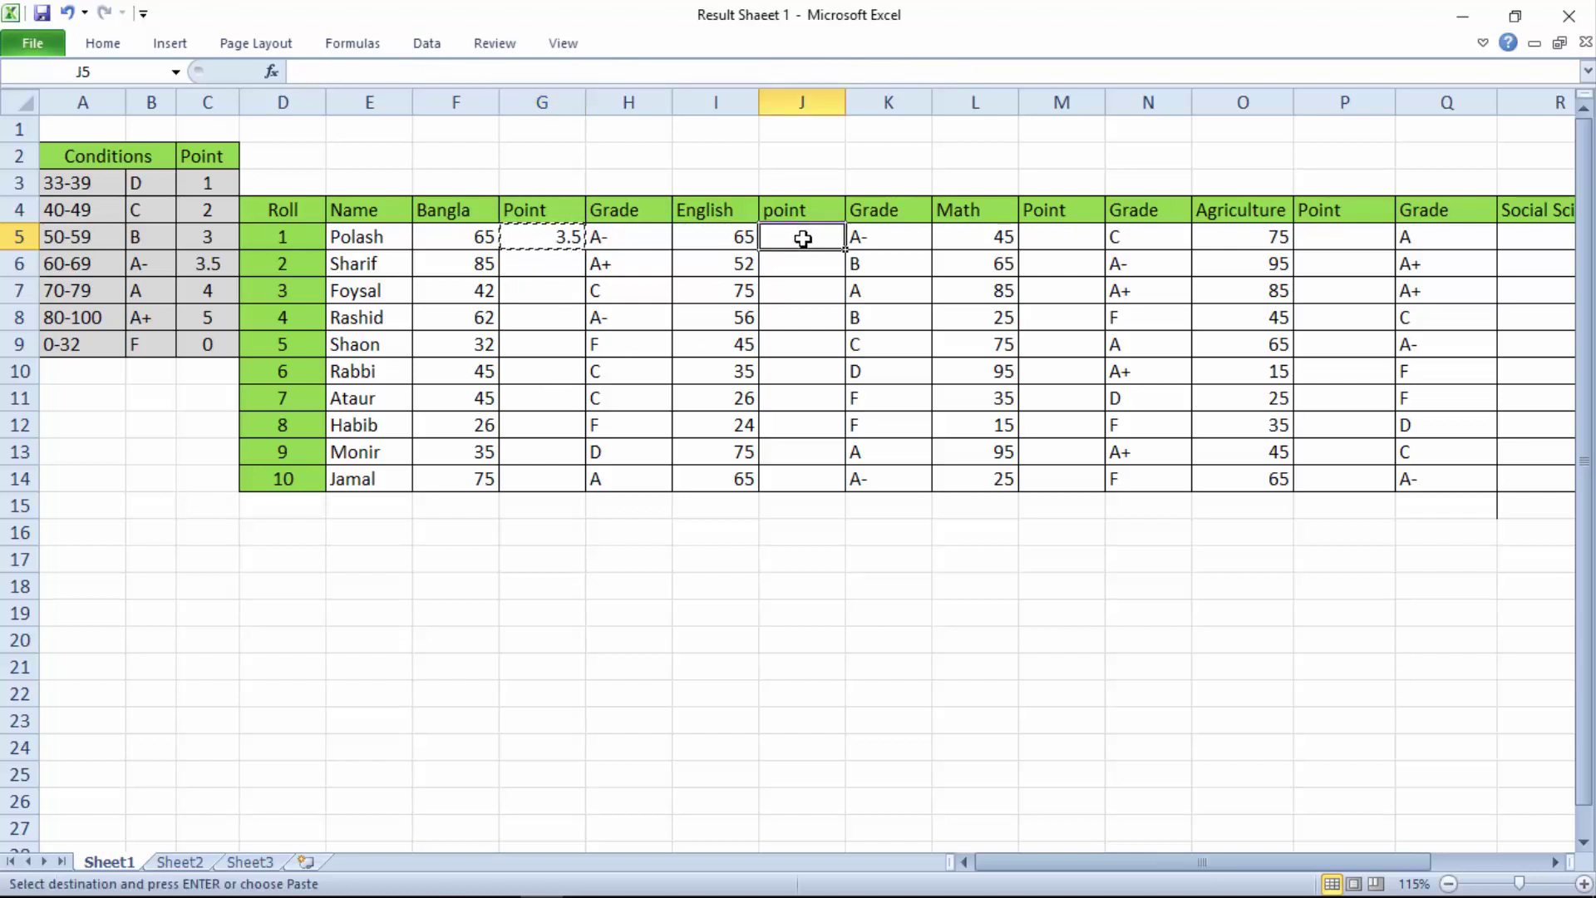
key("ctrl+c")
left_click(557, 237)
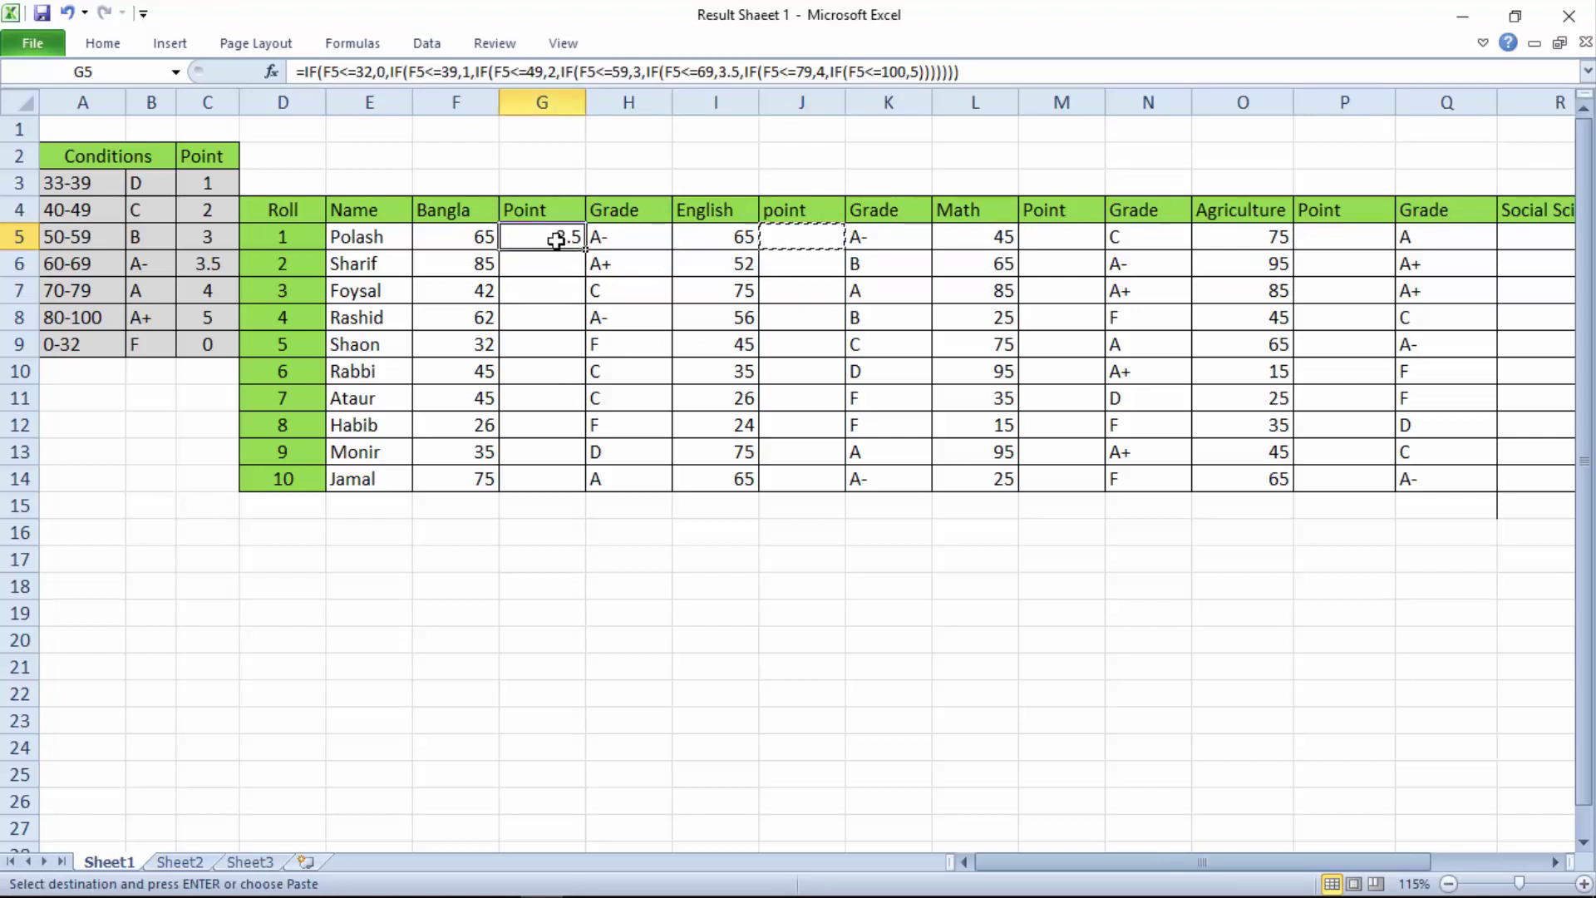
key("ctrl+c")
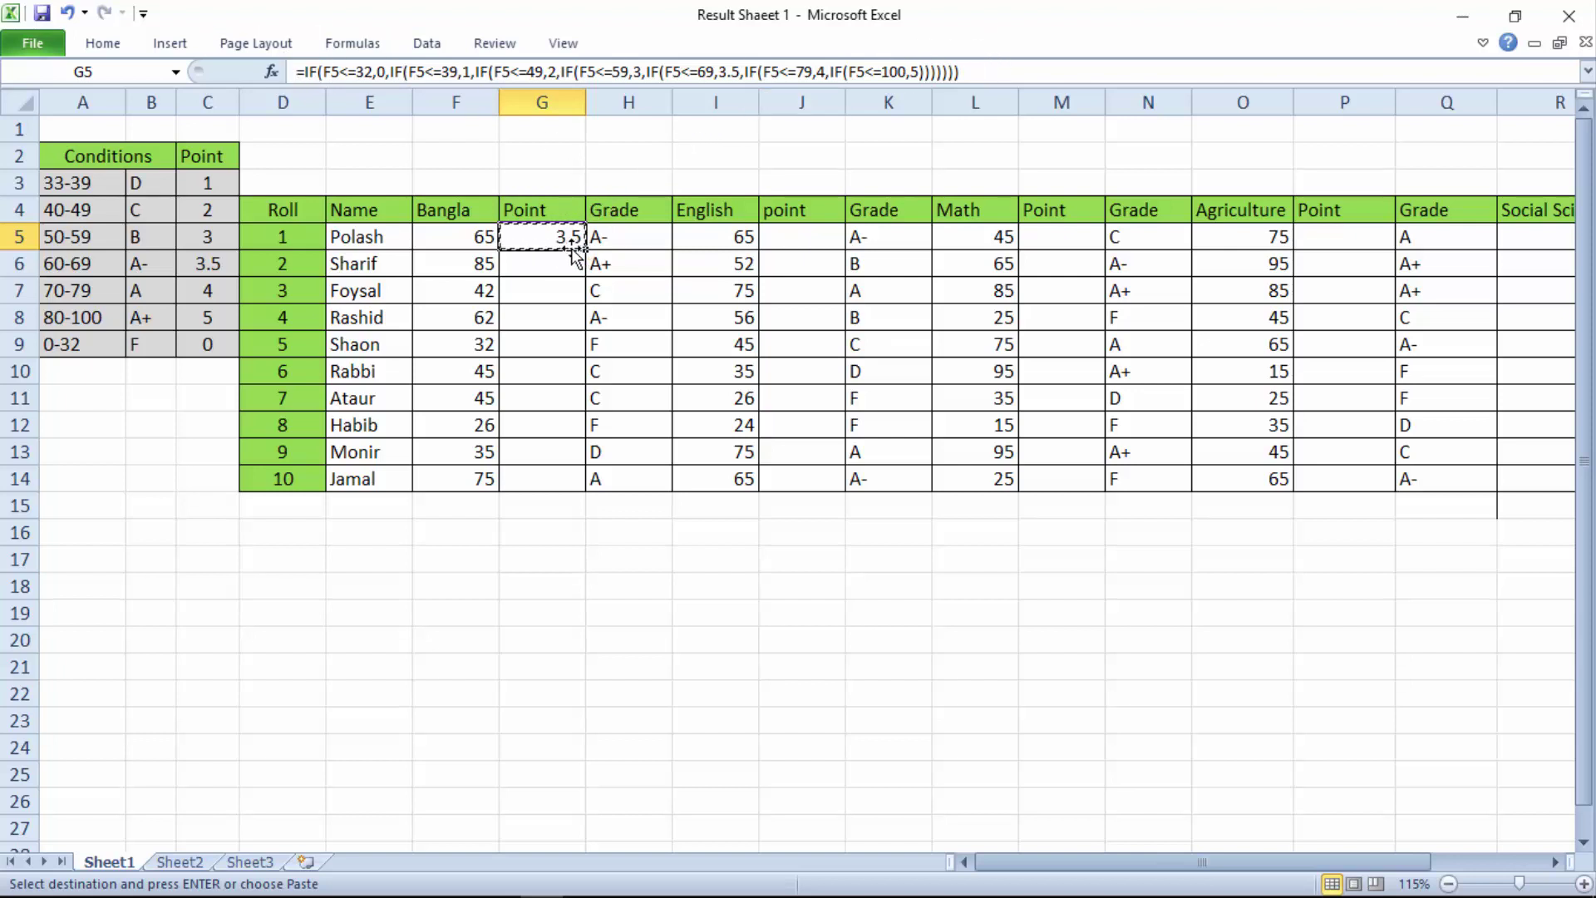
left_click(782, 238)
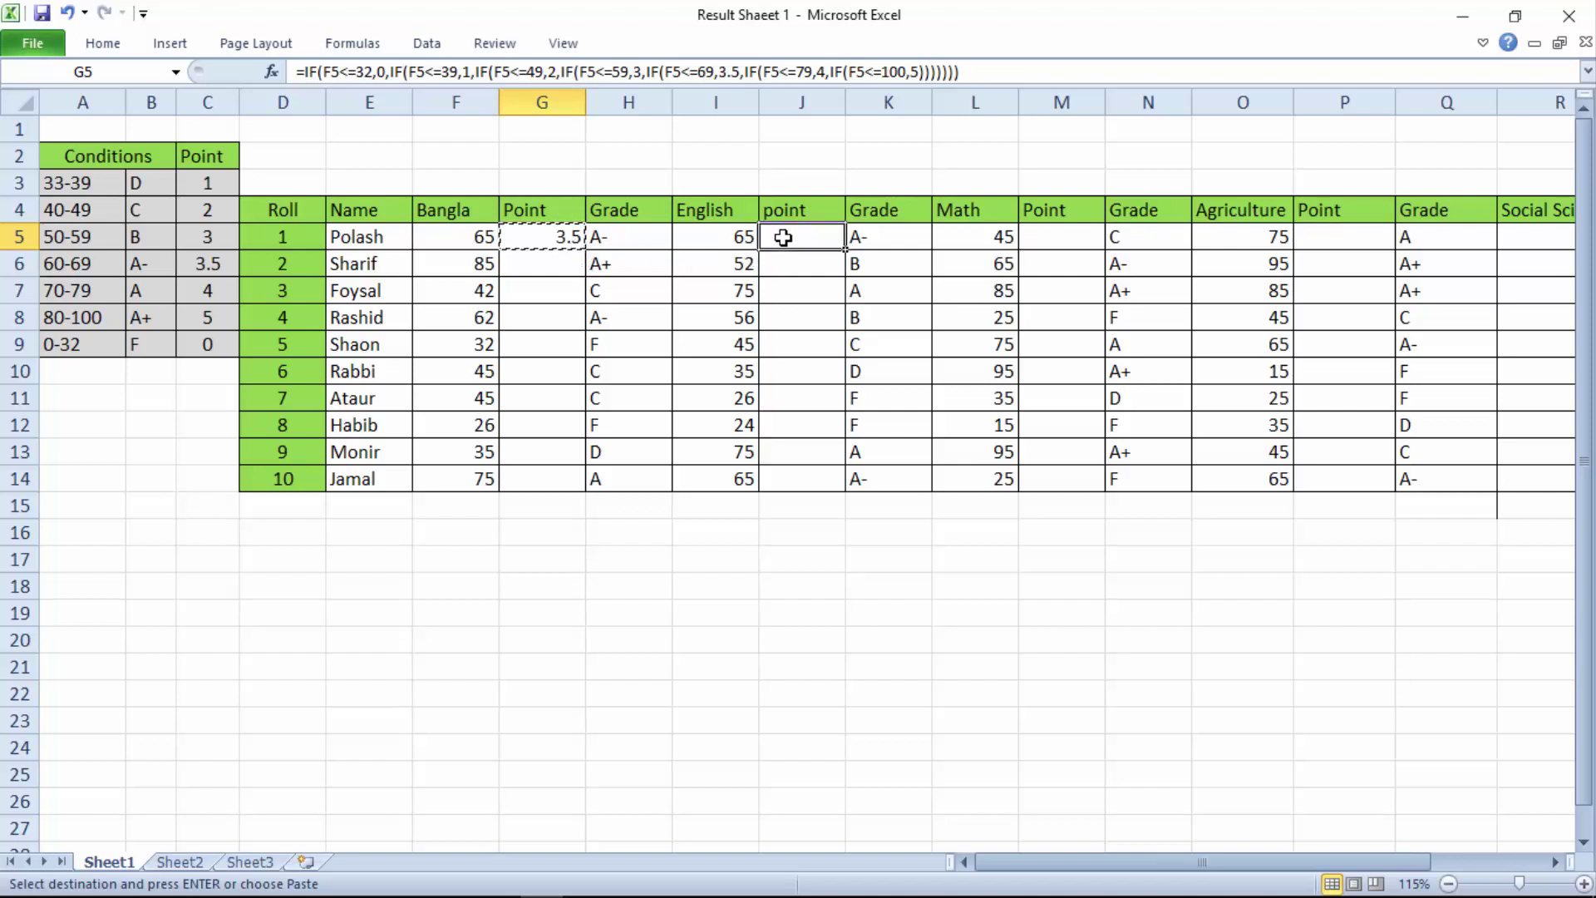
key("ctrl+v")
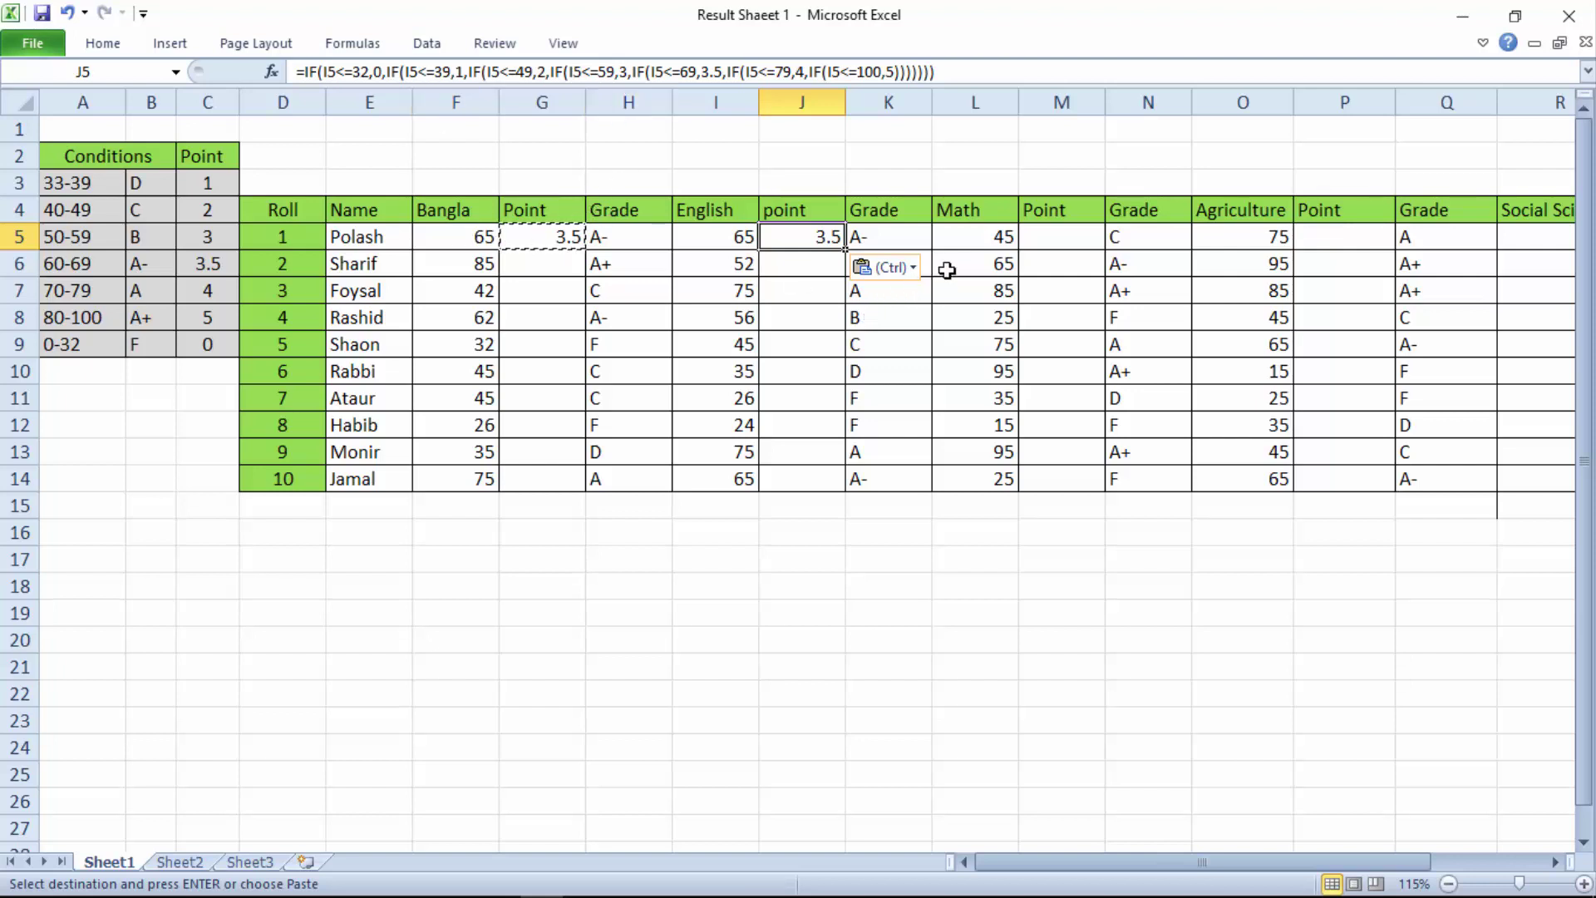
- Paste the point formula into M5 (showing 2) and P5 (showing 4)
left_click(1044, 243)
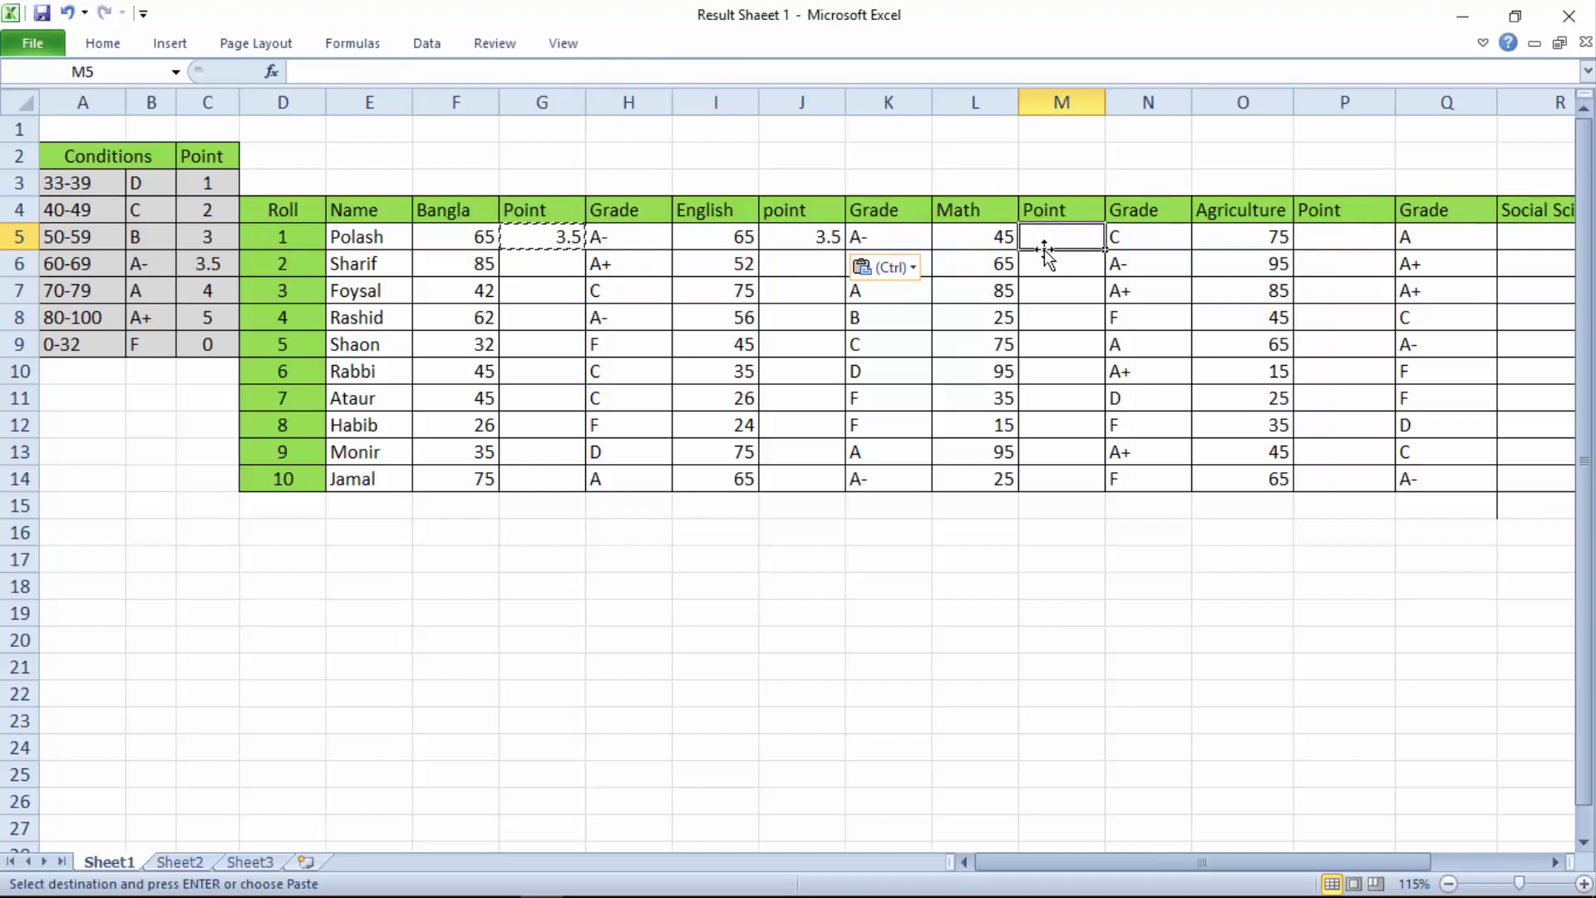
key("ctrl+v")
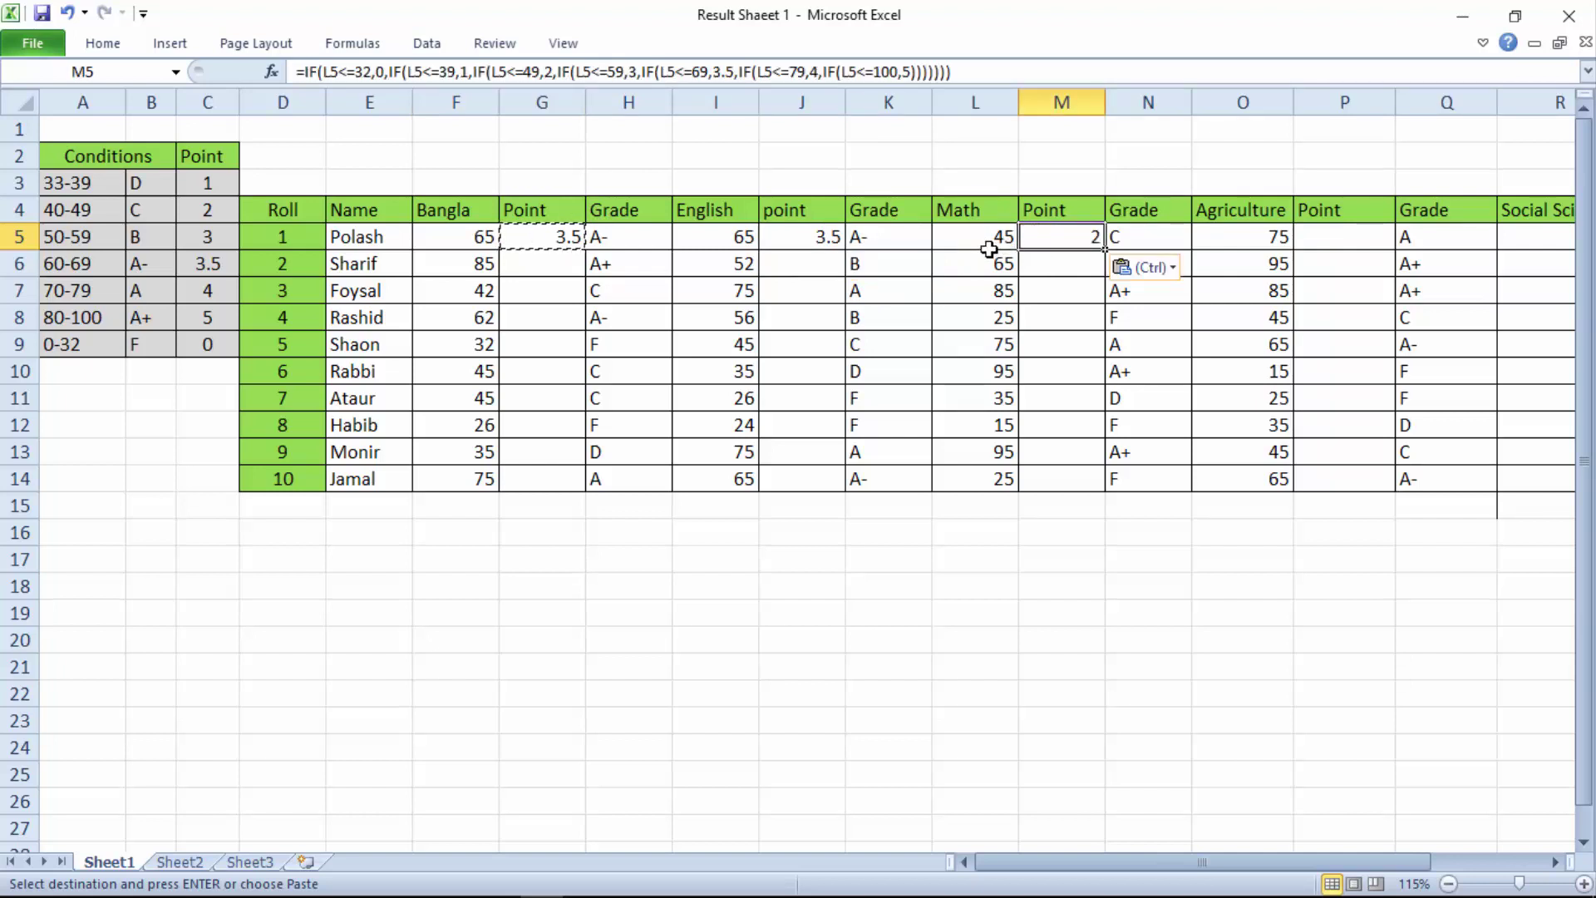
left_click_drag(1074, 865, 1181, 860)
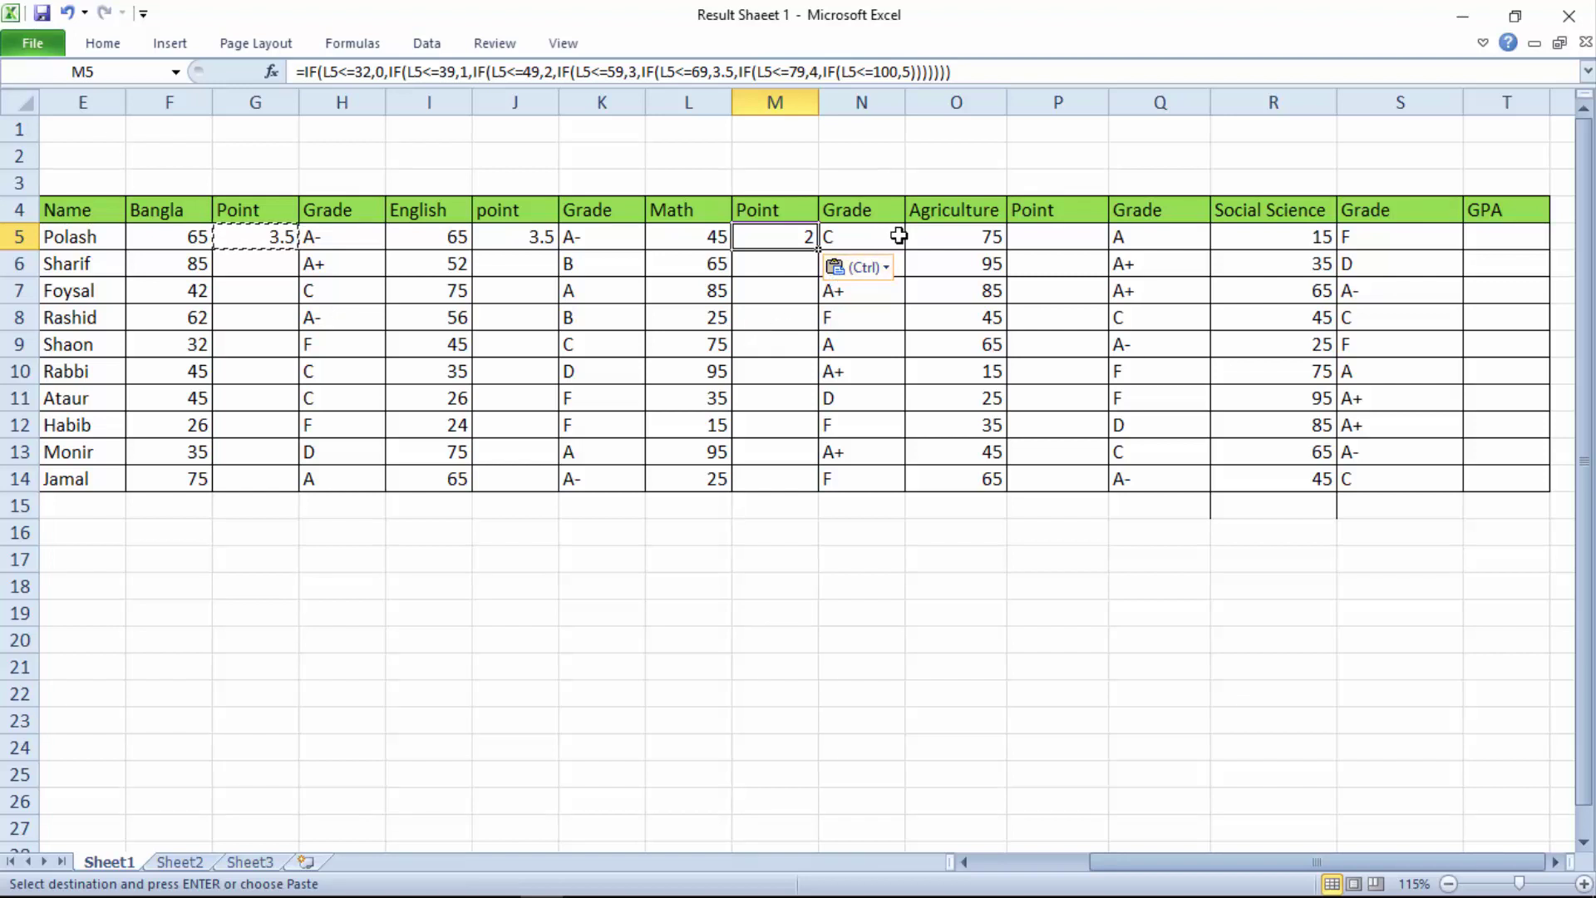
left_click(1058, 237)
key("ctrl+v")
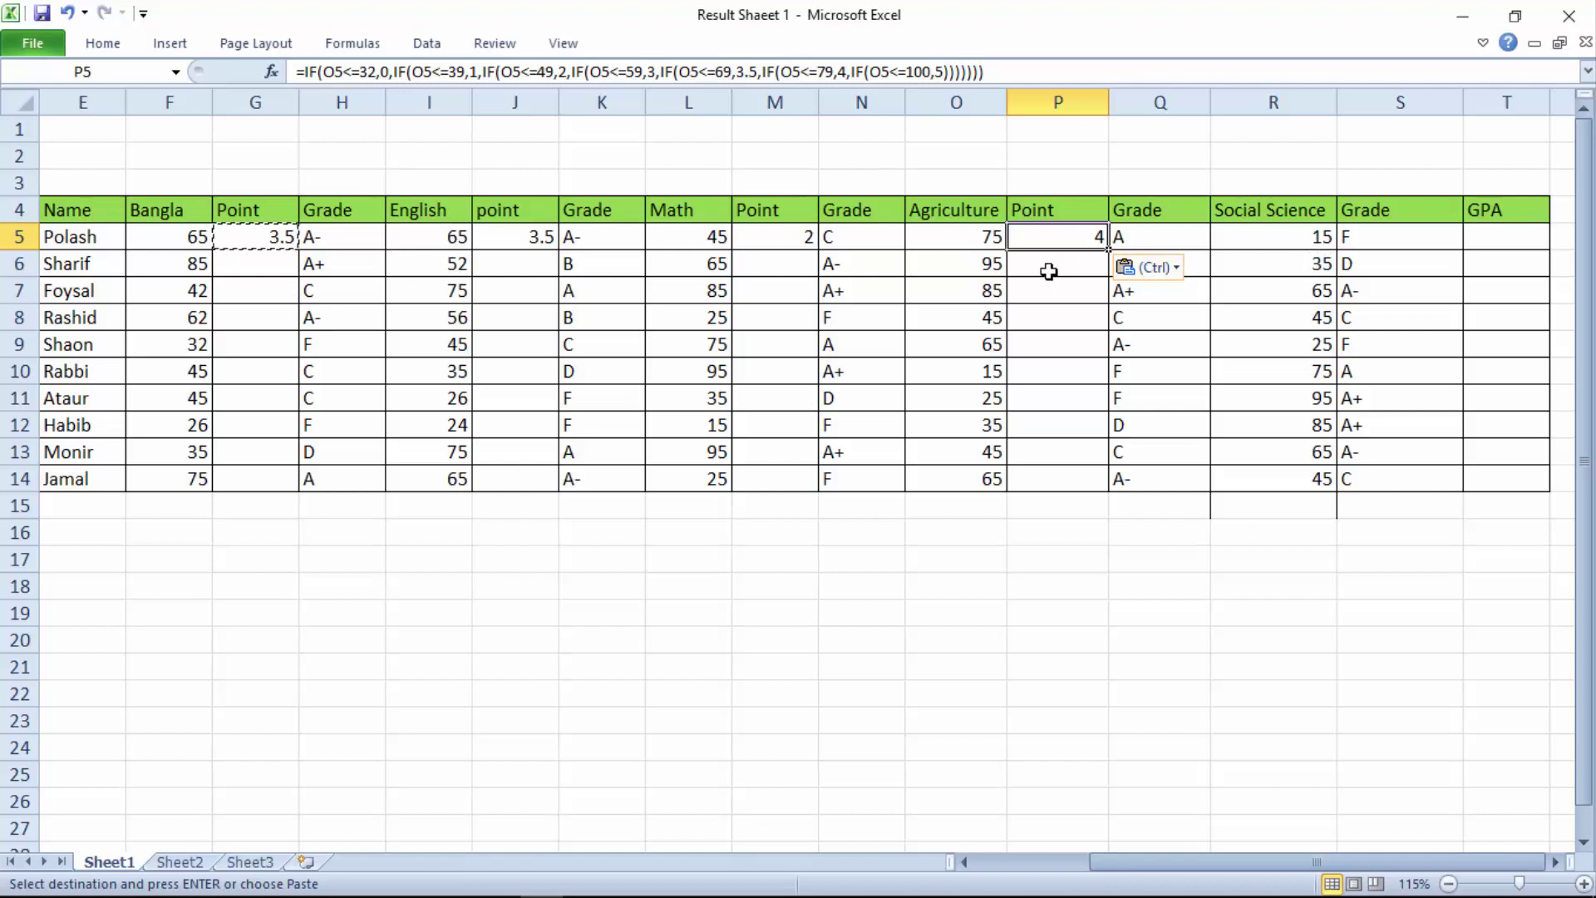
left_click(1365, 91)
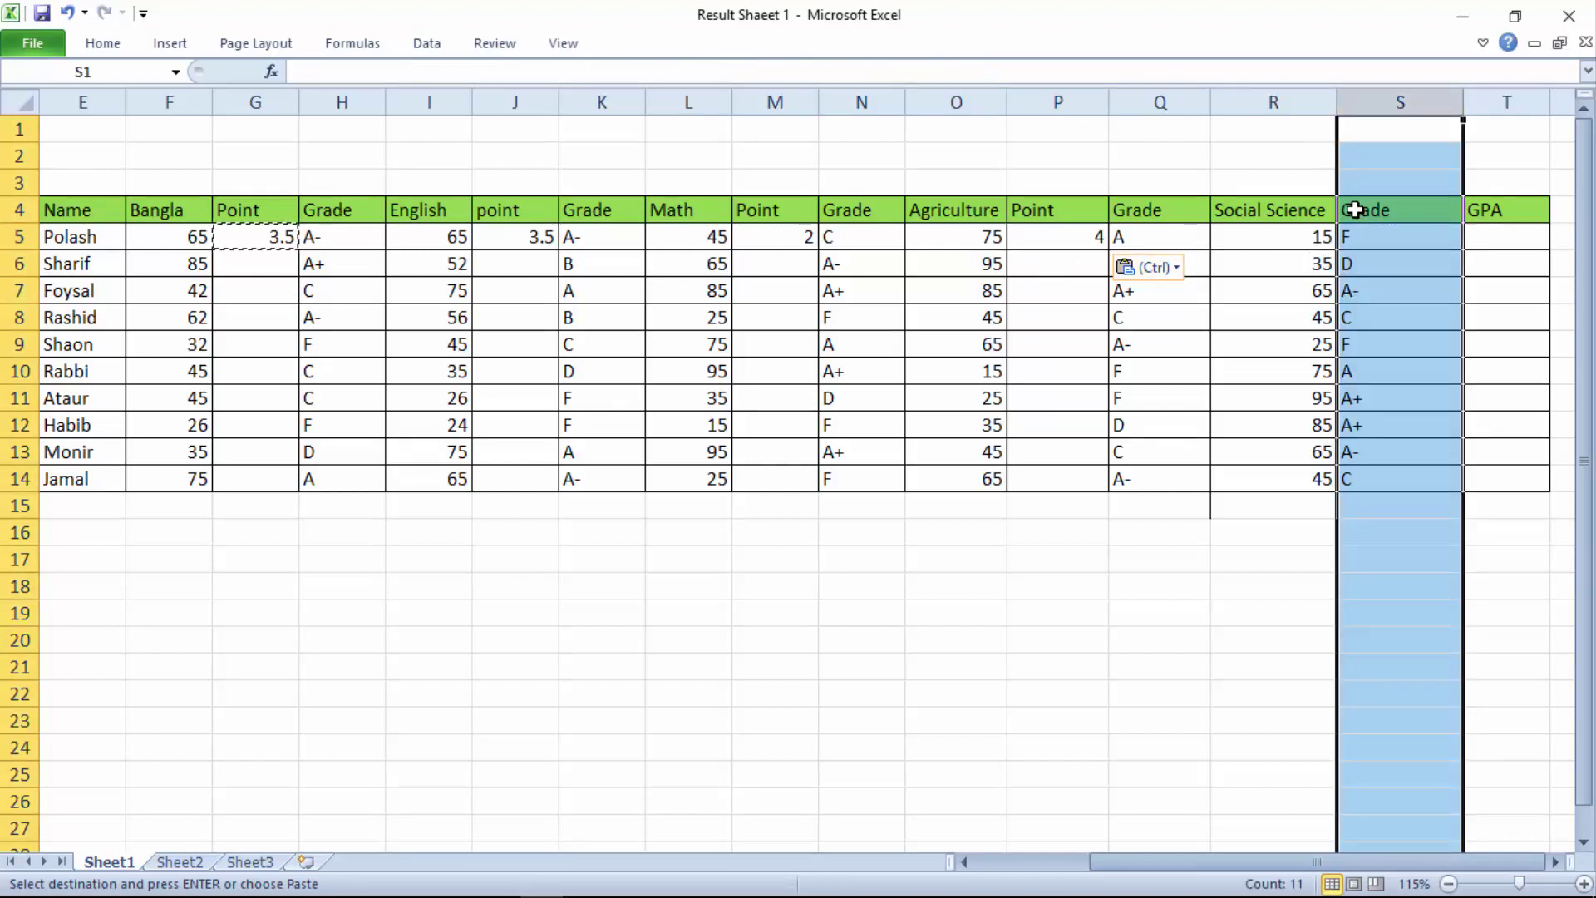
- Insert a blank column S before the Social Science Grade column
right_click(1364, 236)
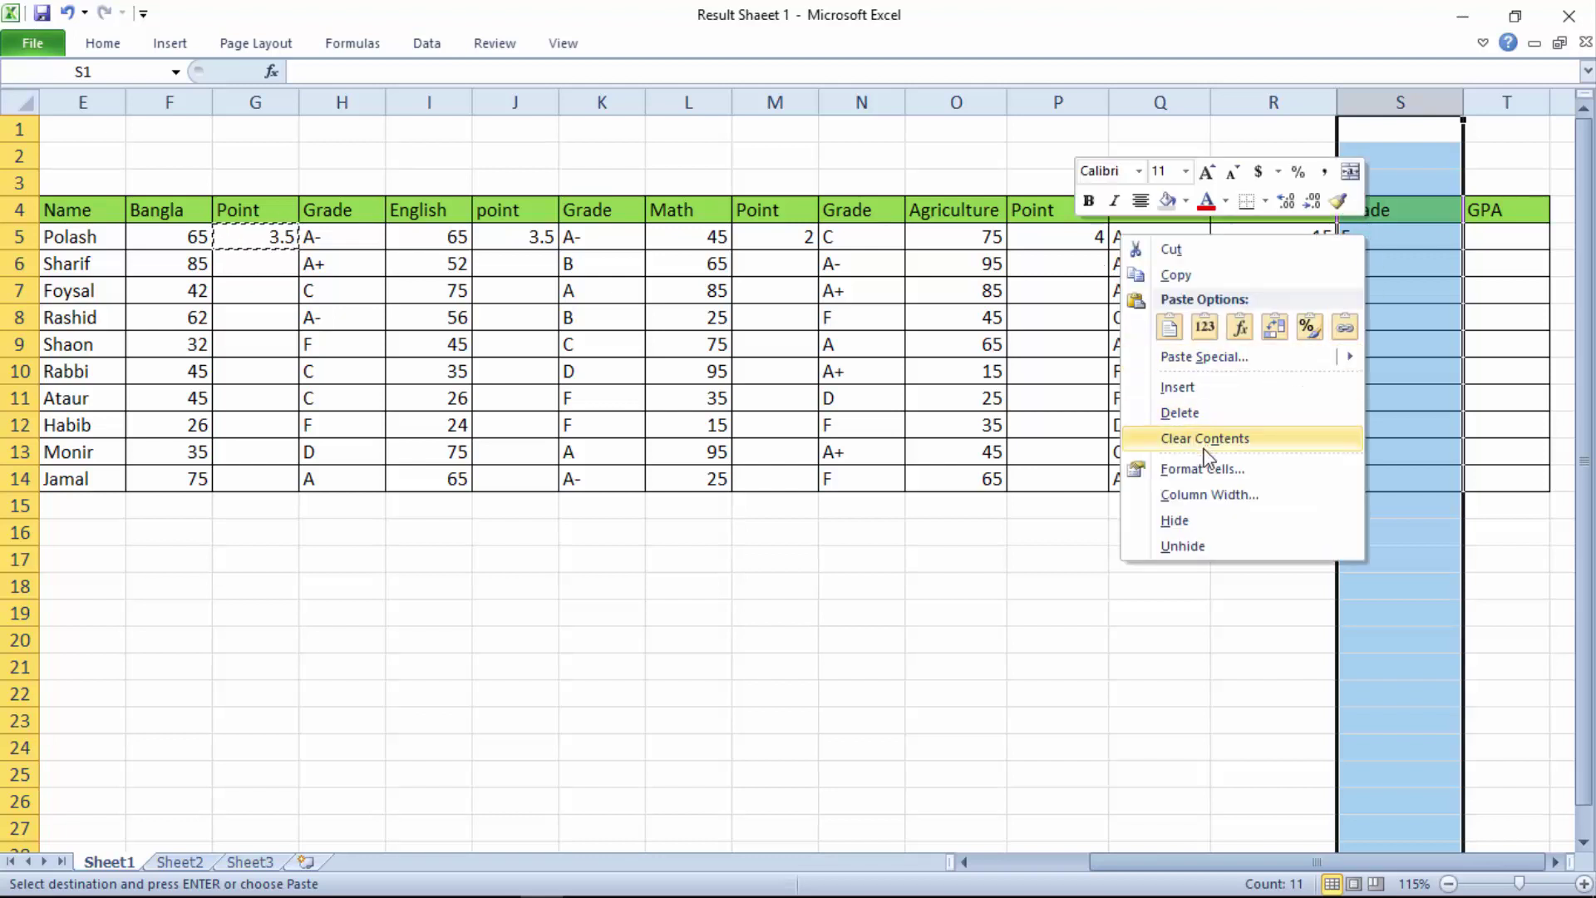
left_click(1179, 389)
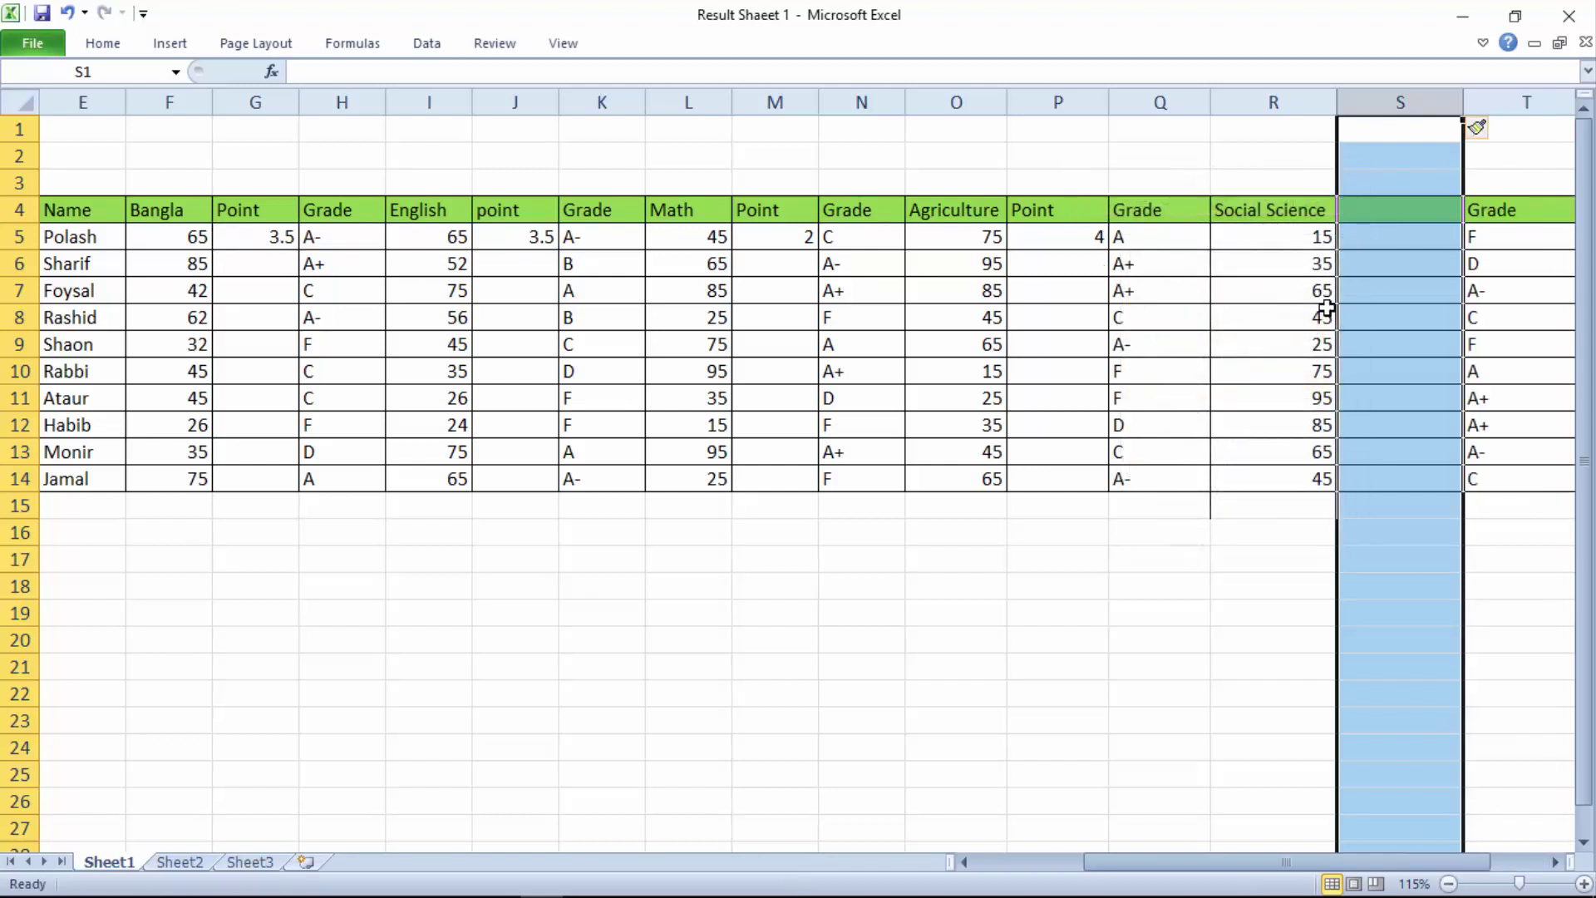
left_click(1368, 241)
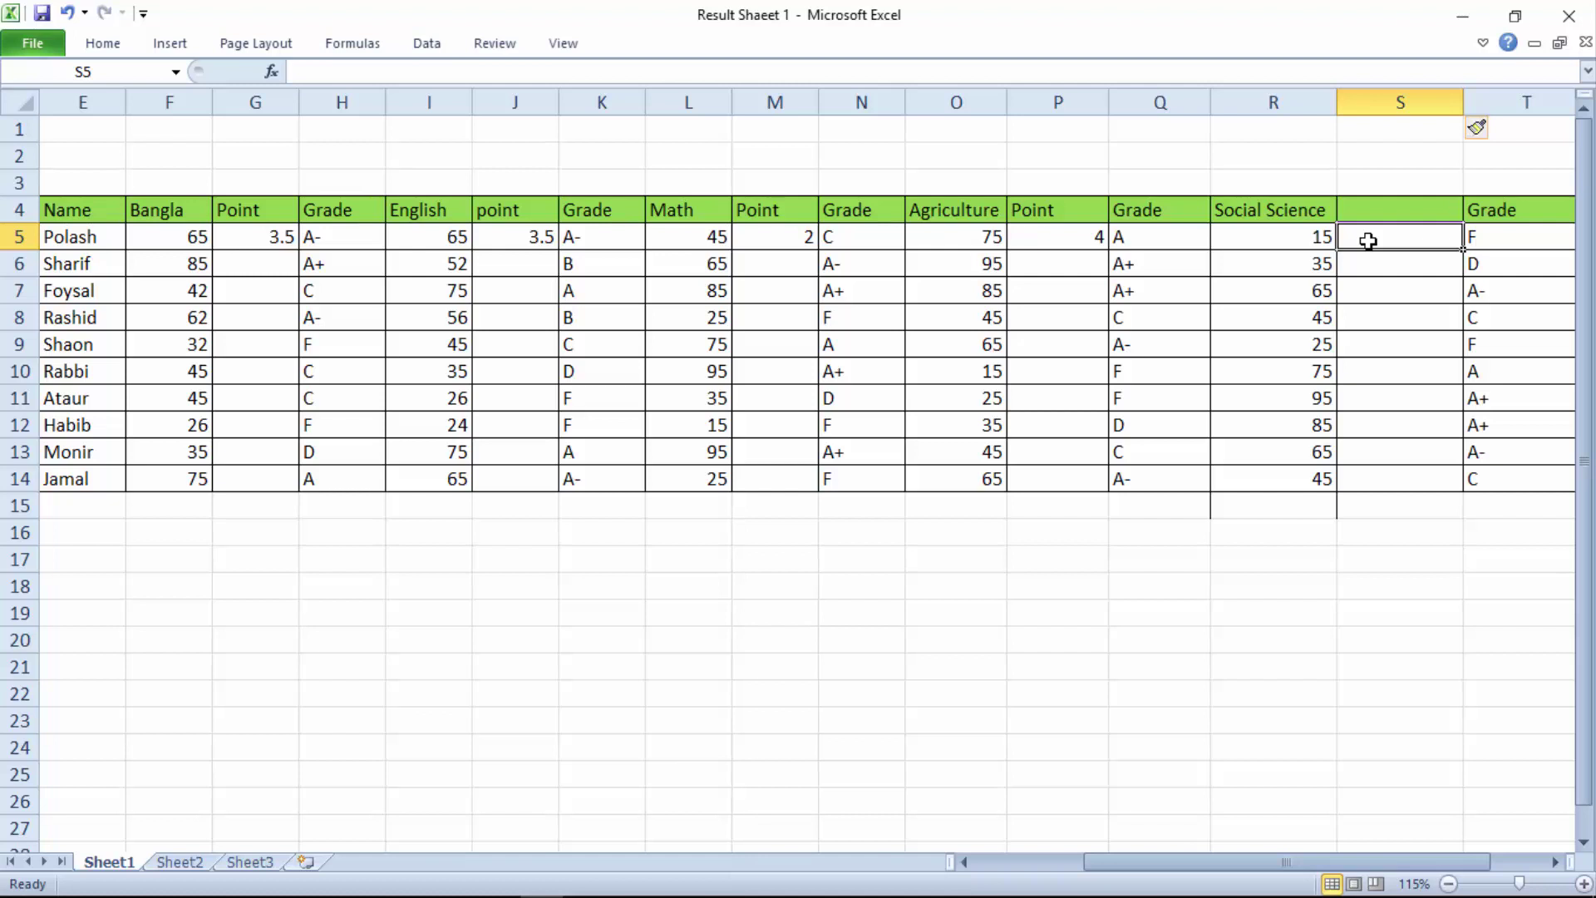
left_click(1358, 211)
left_click(1364, 236)
left_click(1067, 239)
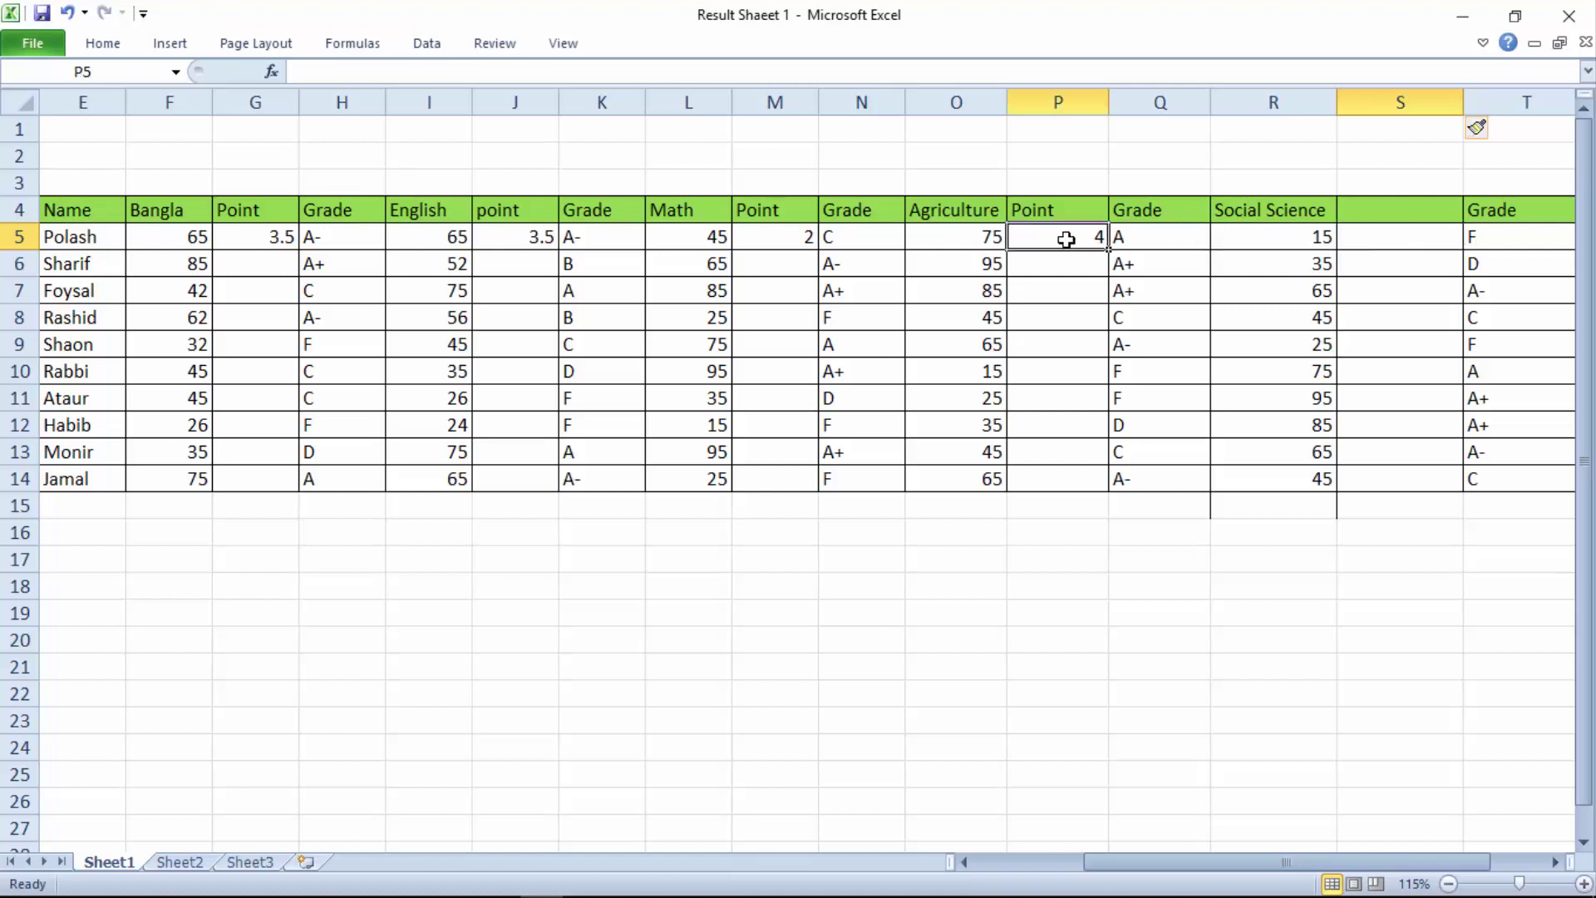
- Copy G5's point formula into S5, referencing R5 and showing 0
left_click(267, 240)
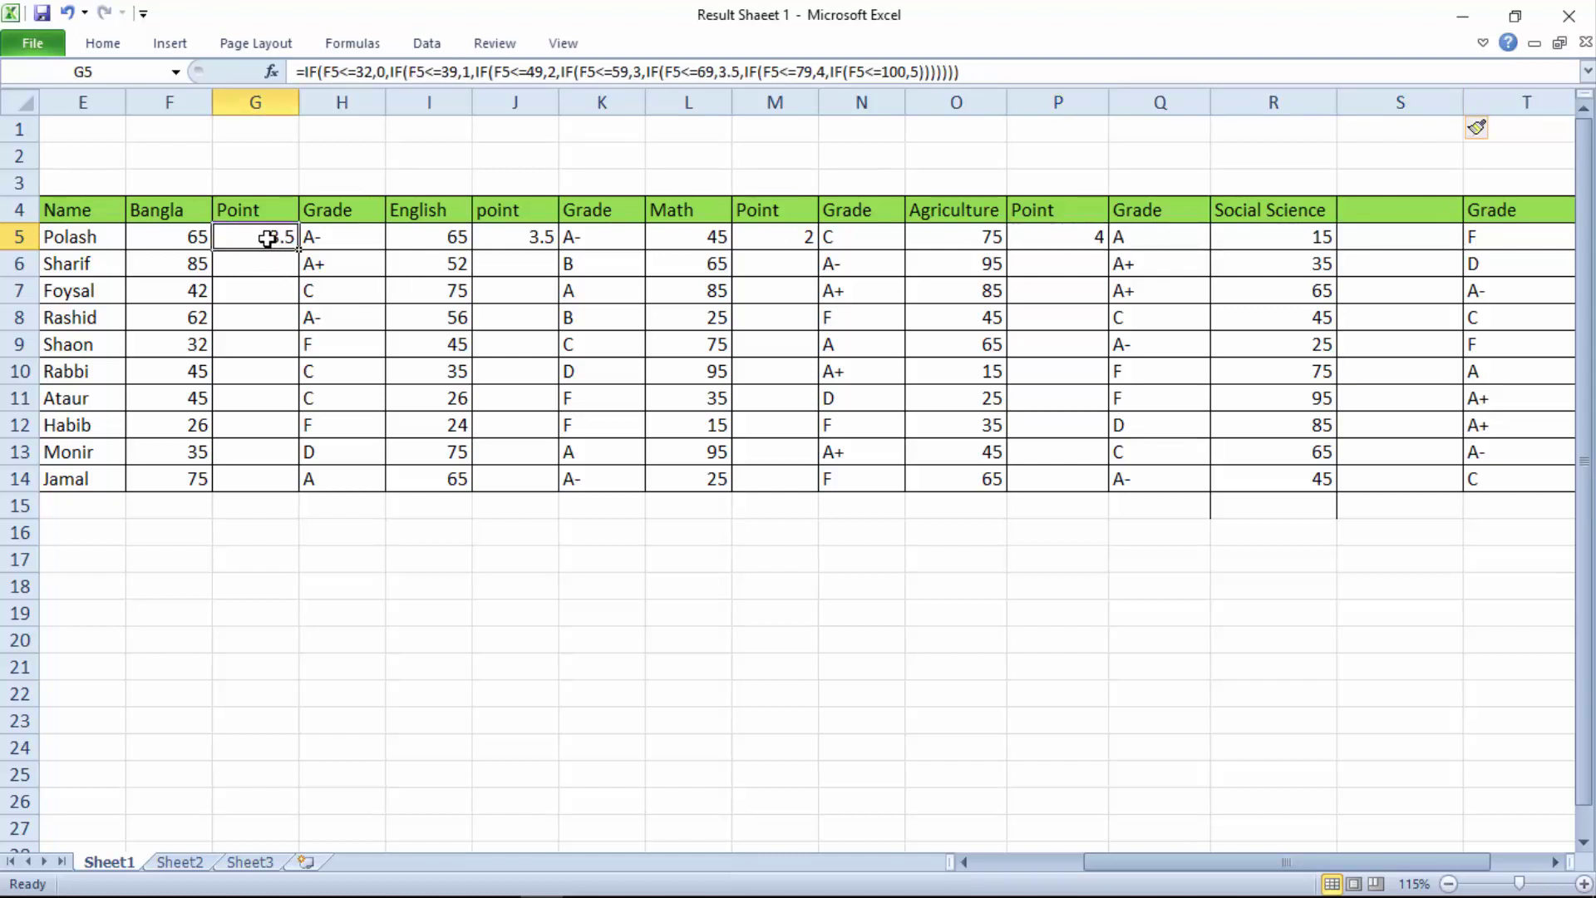
key("ctrl+c")
left_click(1375, 239)
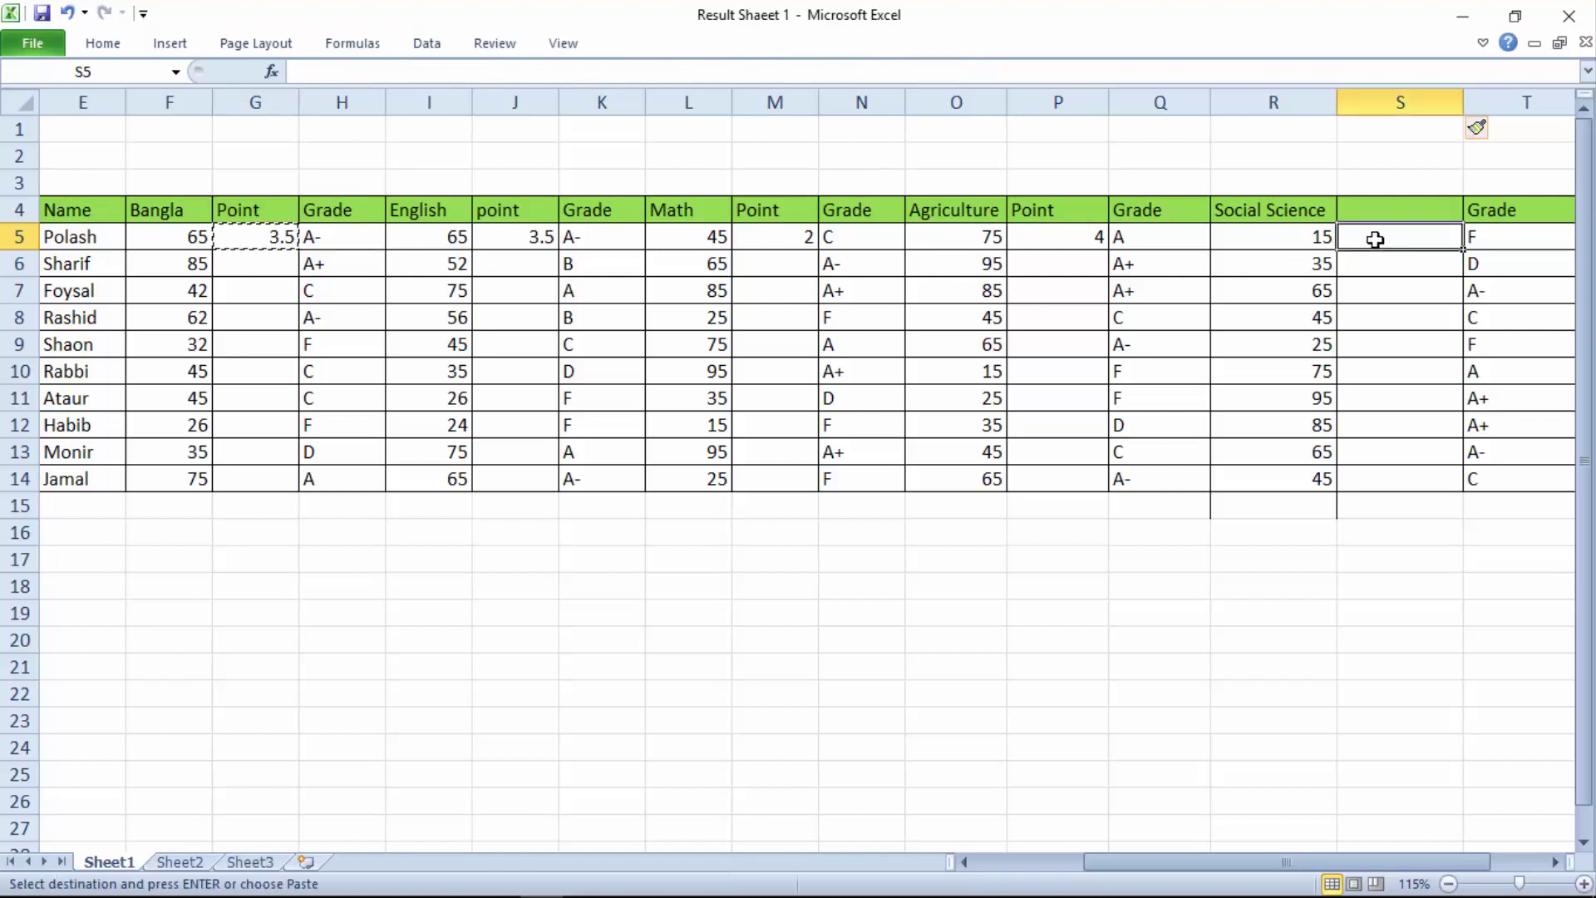
key("ctrl+v")
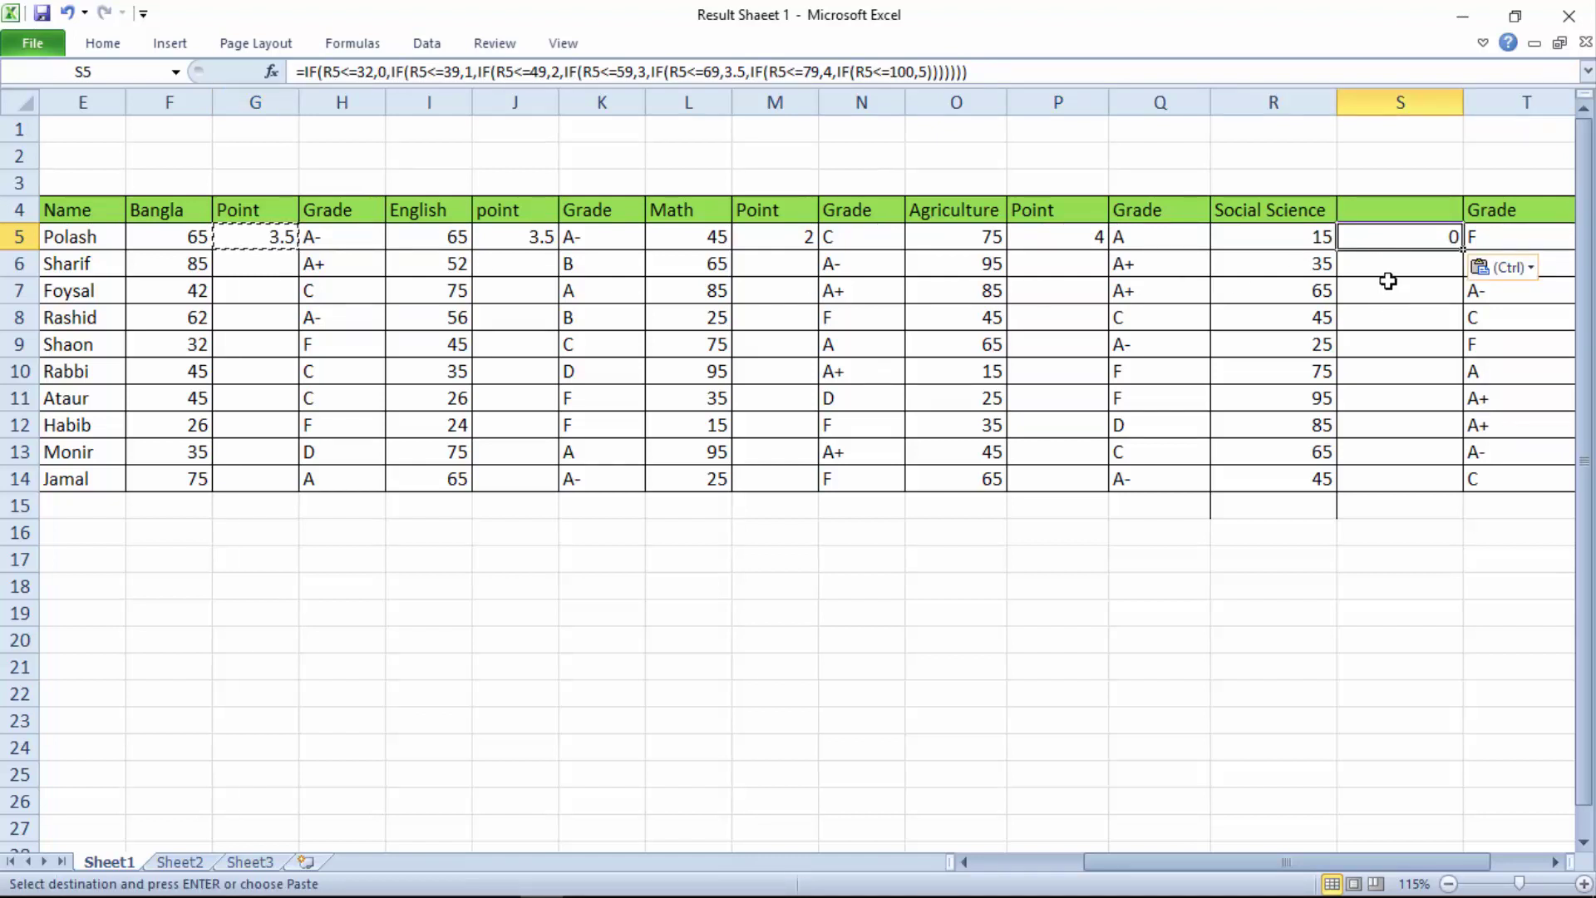
left_click(1385, 287)
left_click(1383, 243)
left_click_drag(1284, 863, 1195, 882)
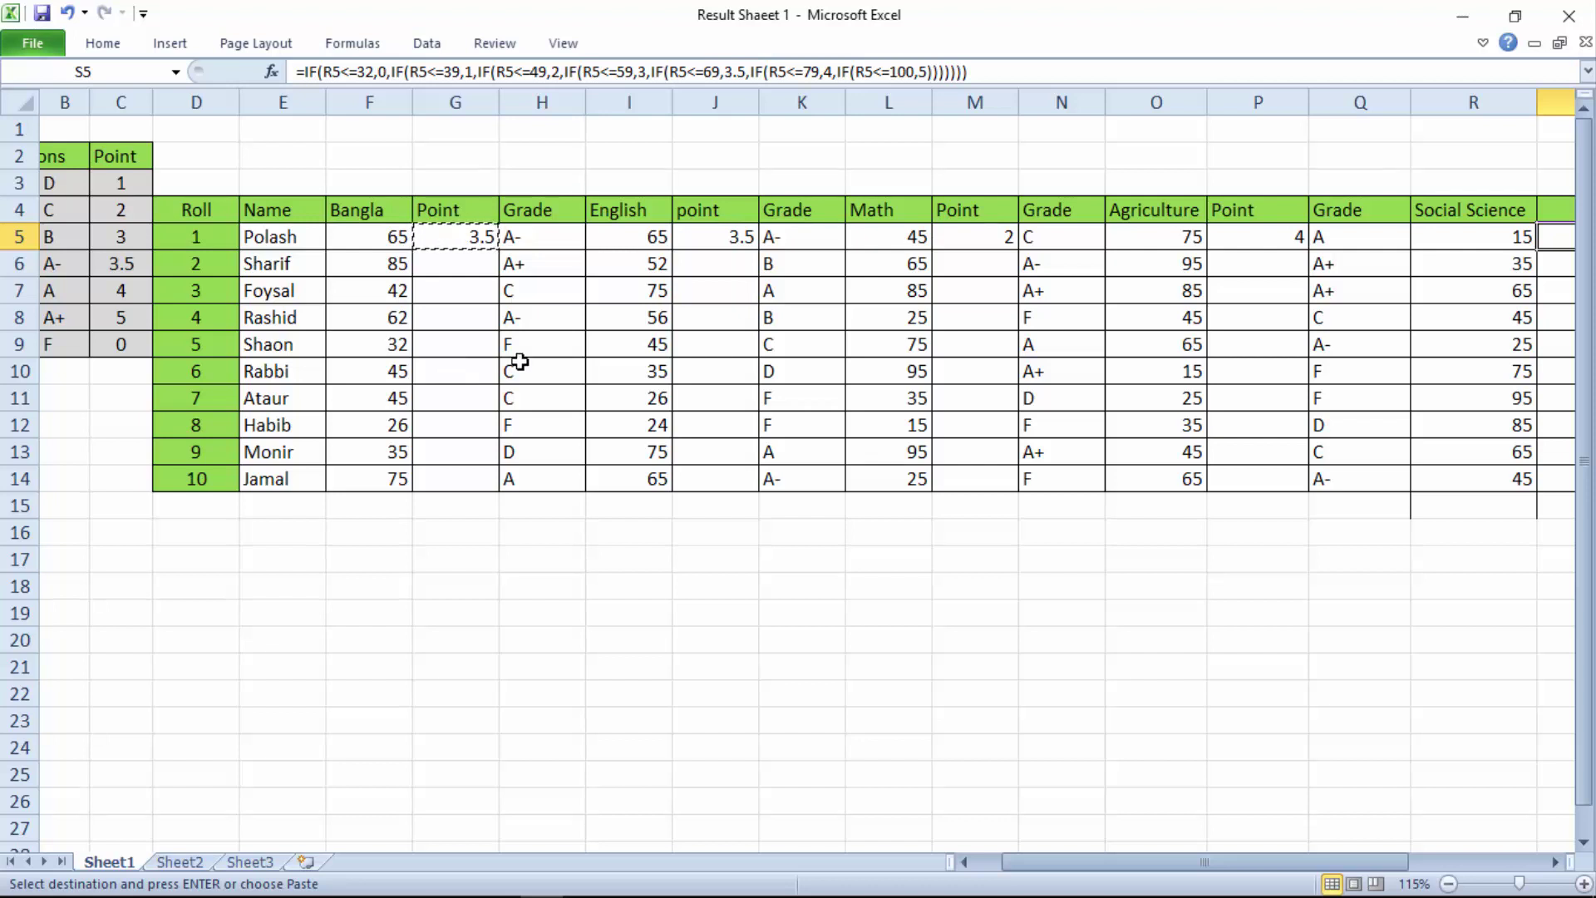
left_click_drag(1056, 862, 1029, 862)
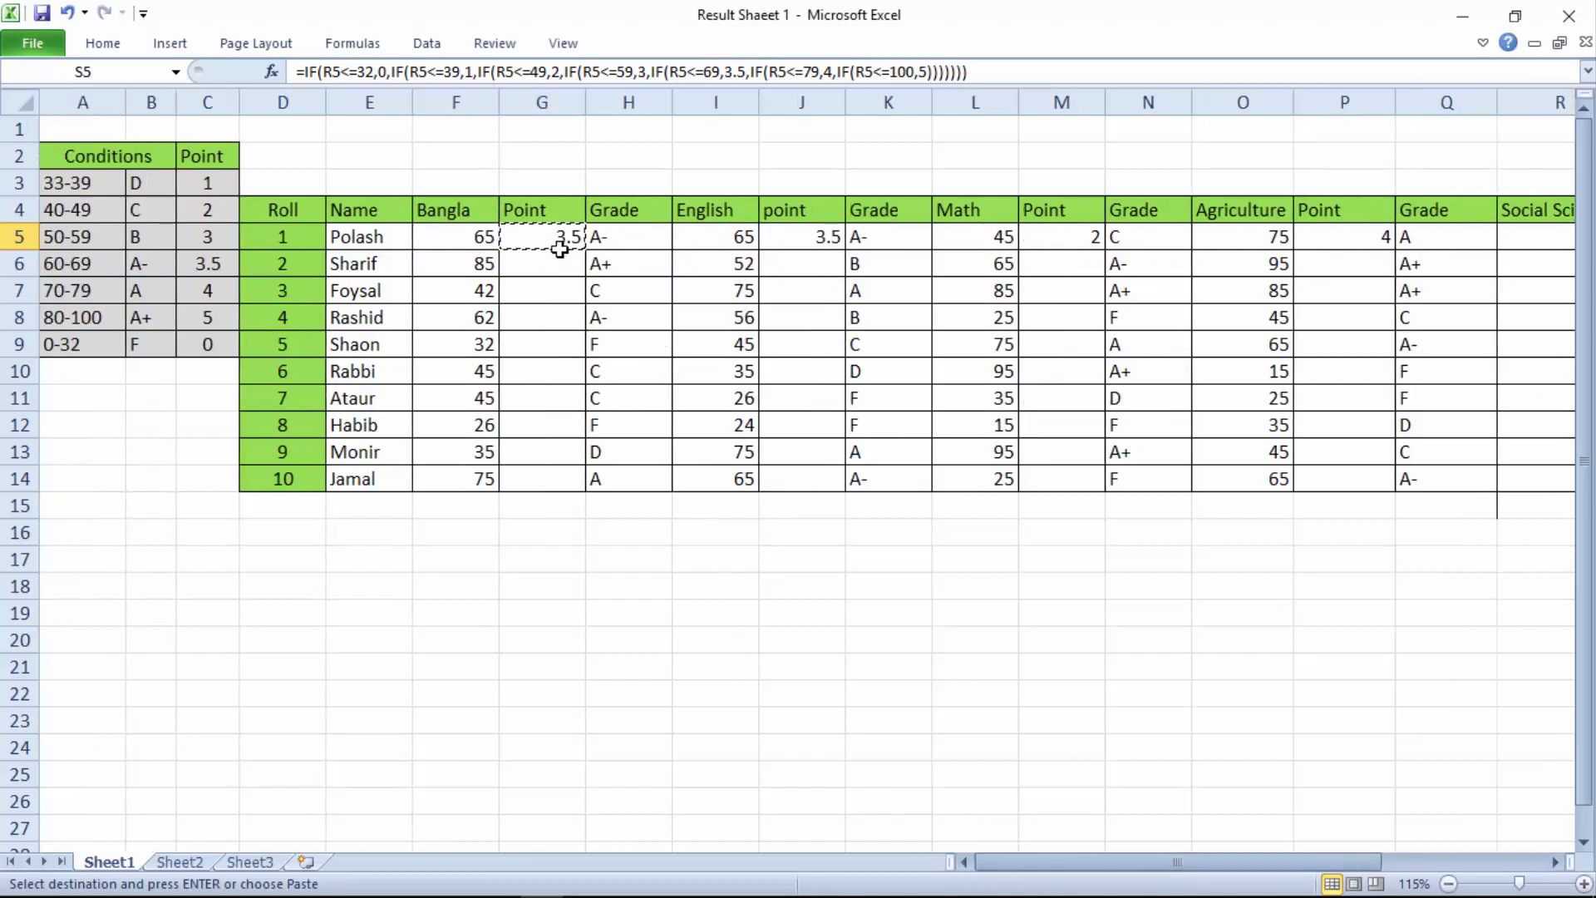
key("Return")
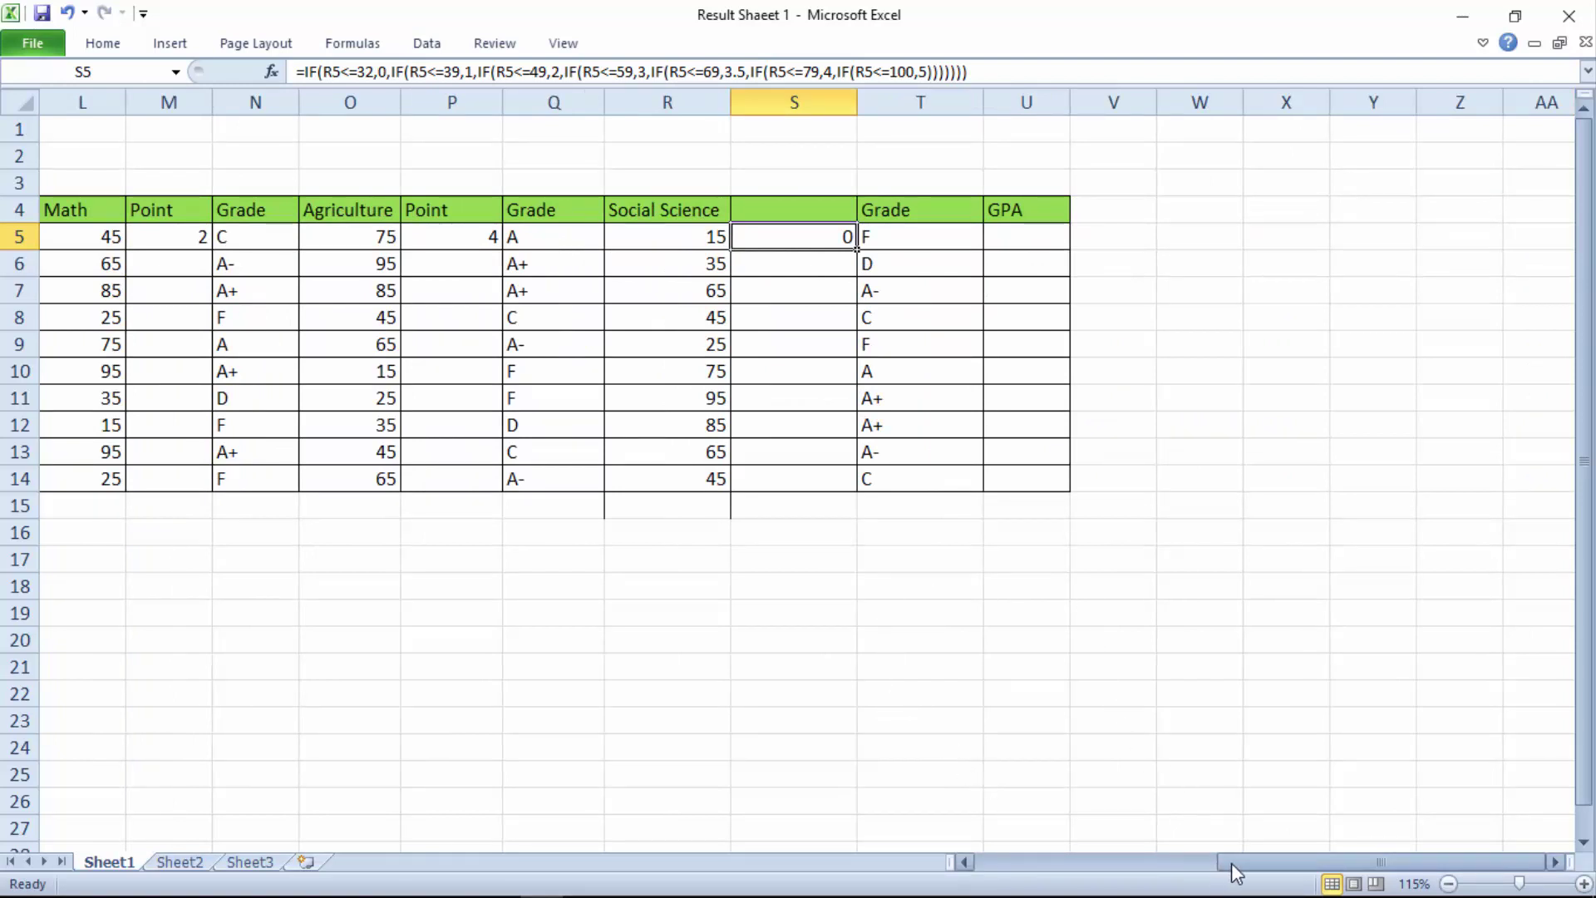
left_click_drag(1231, 863, 844, 815)
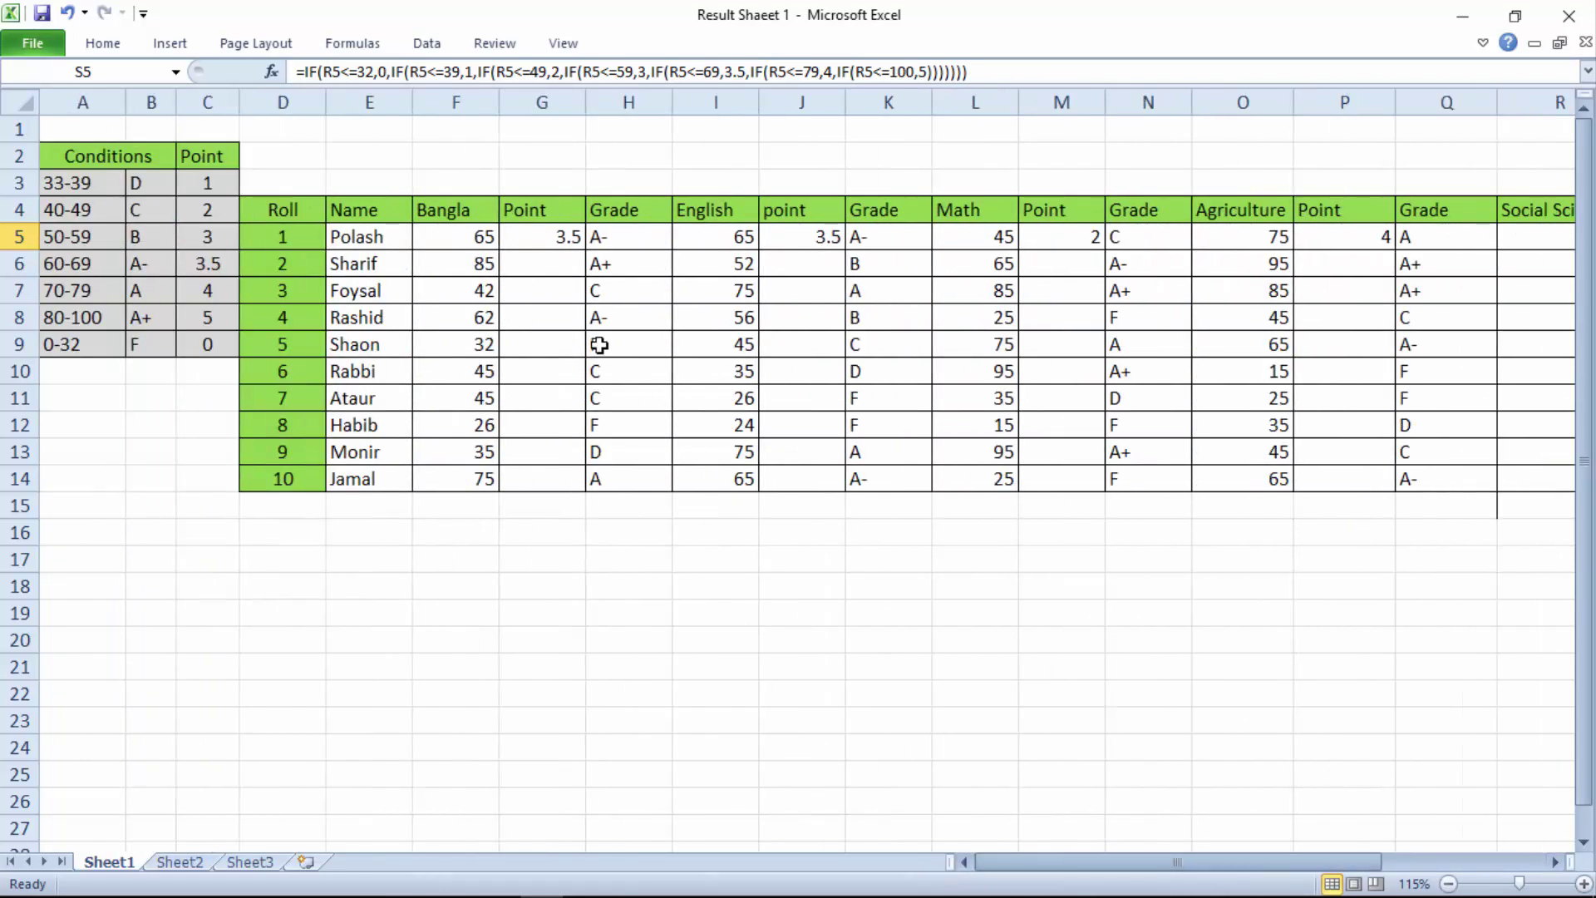
left_click(531, 237)
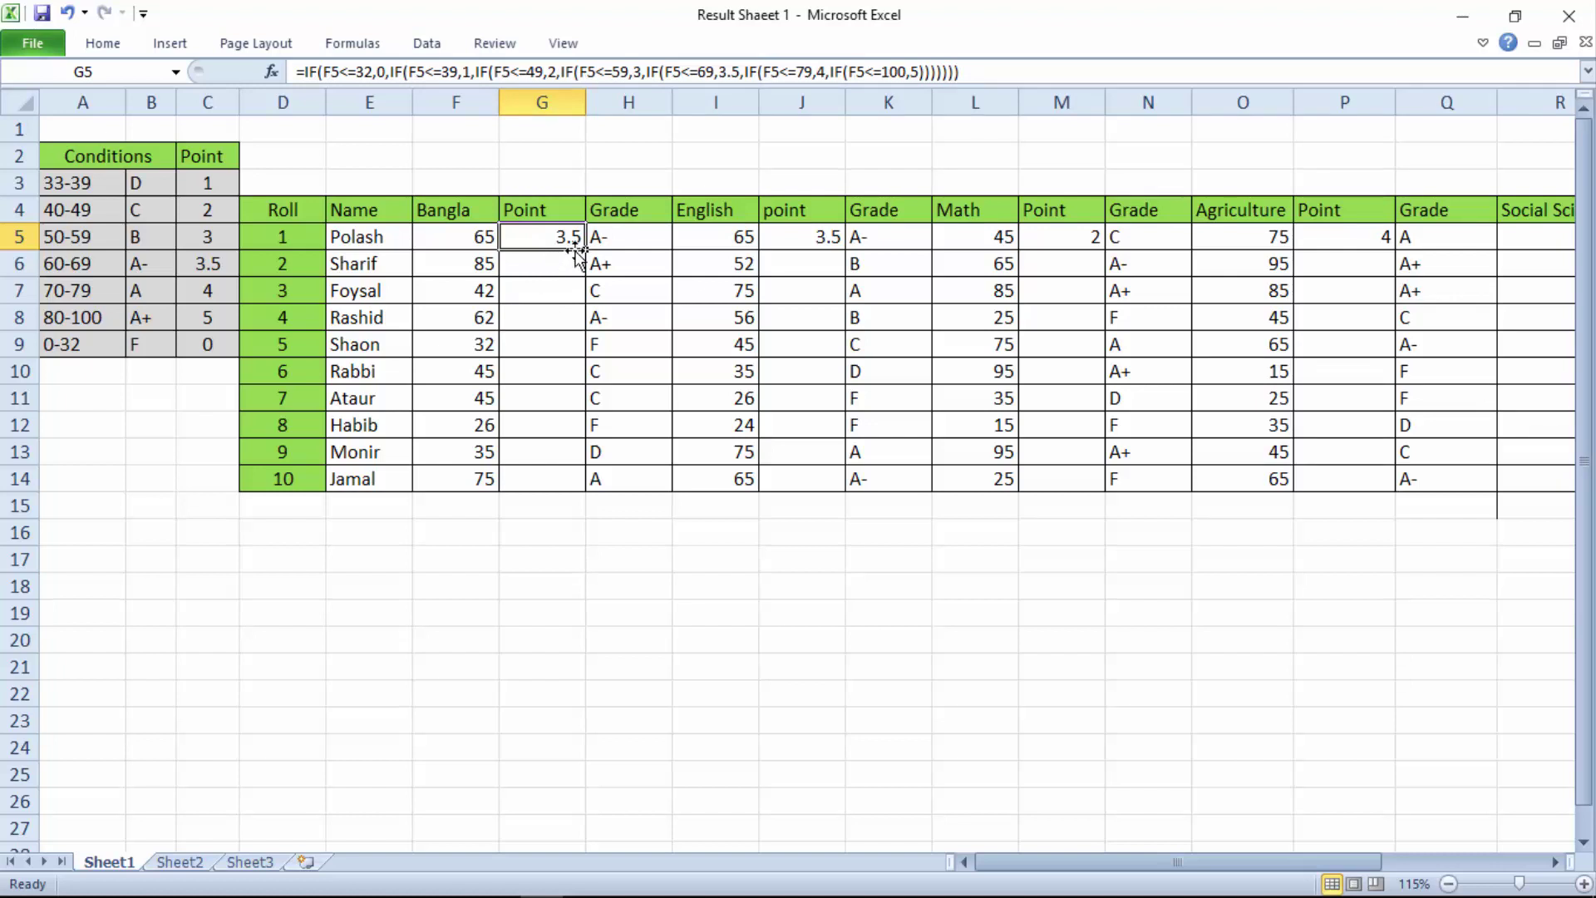
left_click(533, 265)
left_click(532, 245)
- Fill the Bangla and English point formulas down to row 14
left_click_drag(584, 249, 576, 483)
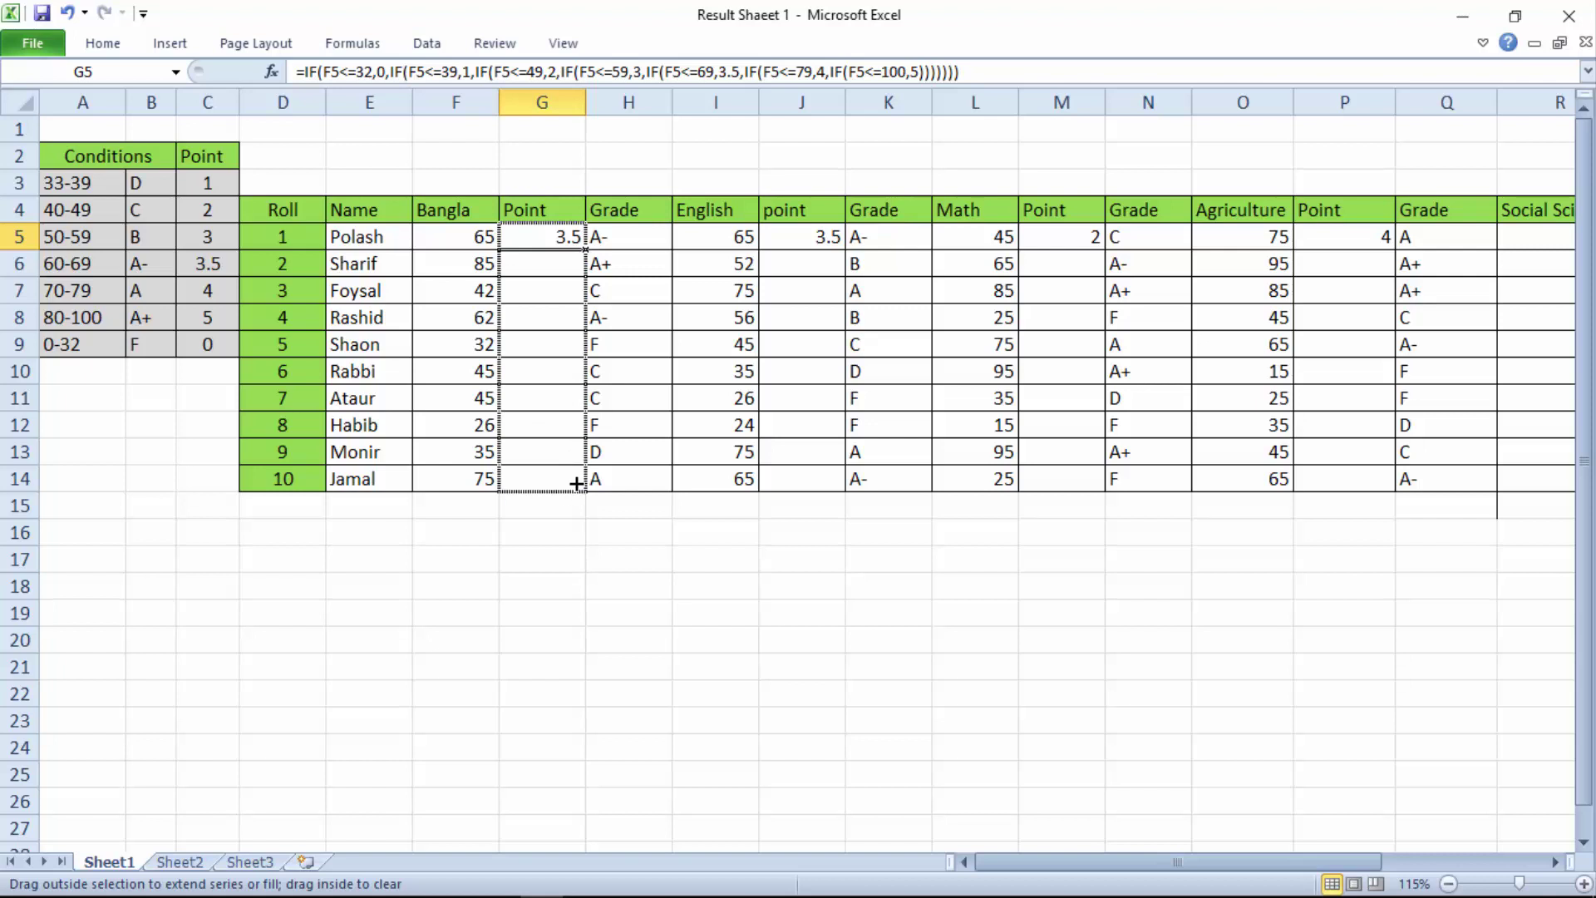
left_click_drag(576, 483, 576, 483)
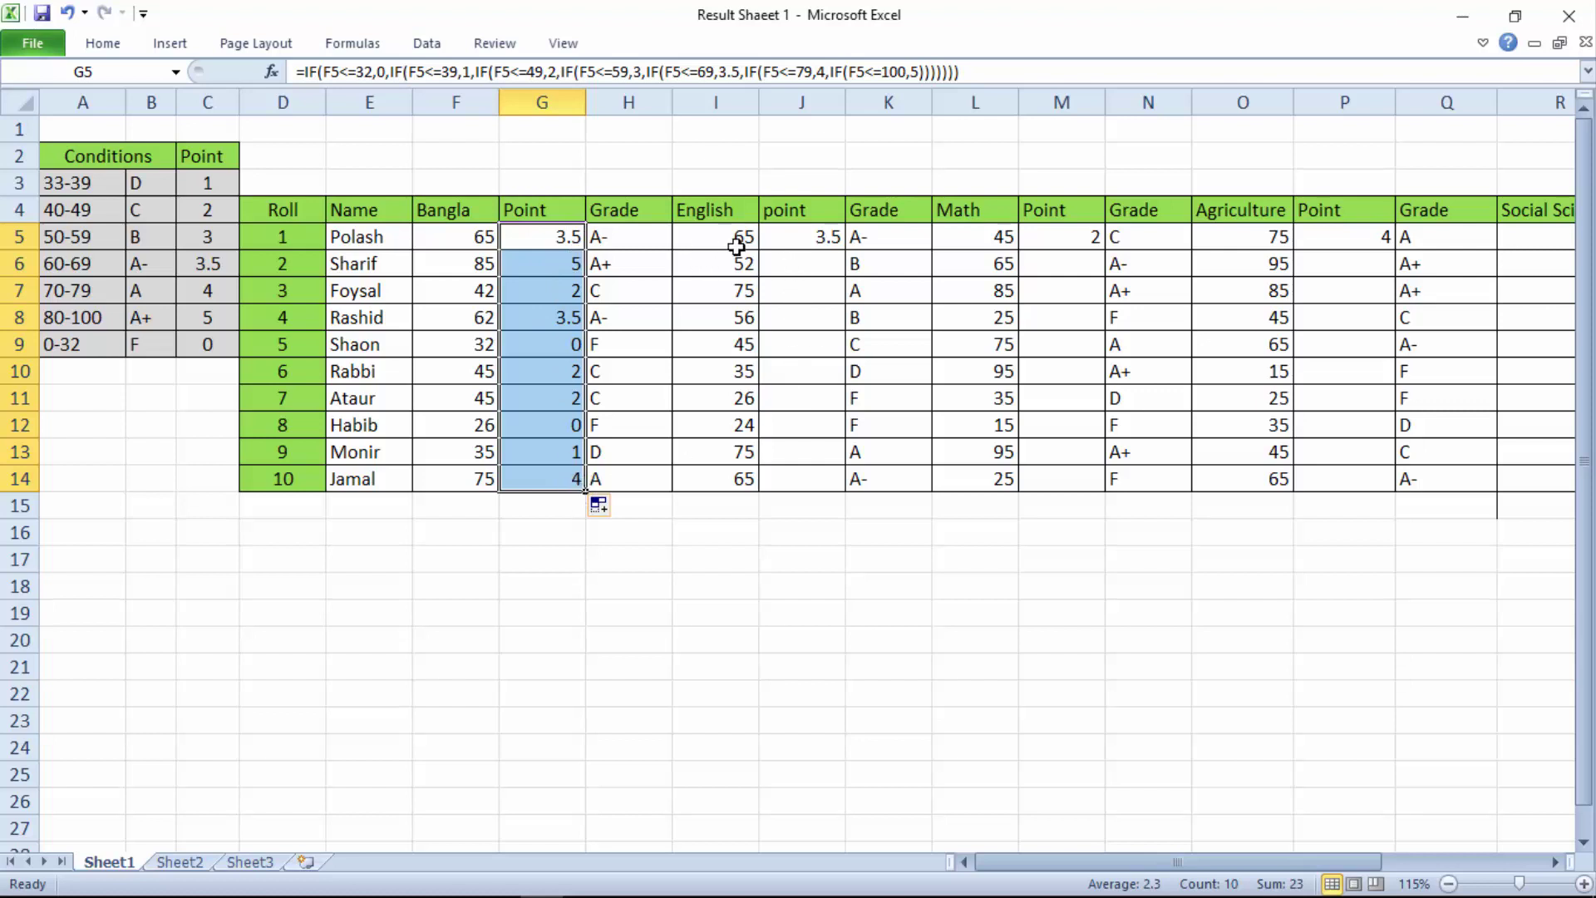
left_click(823, 239)
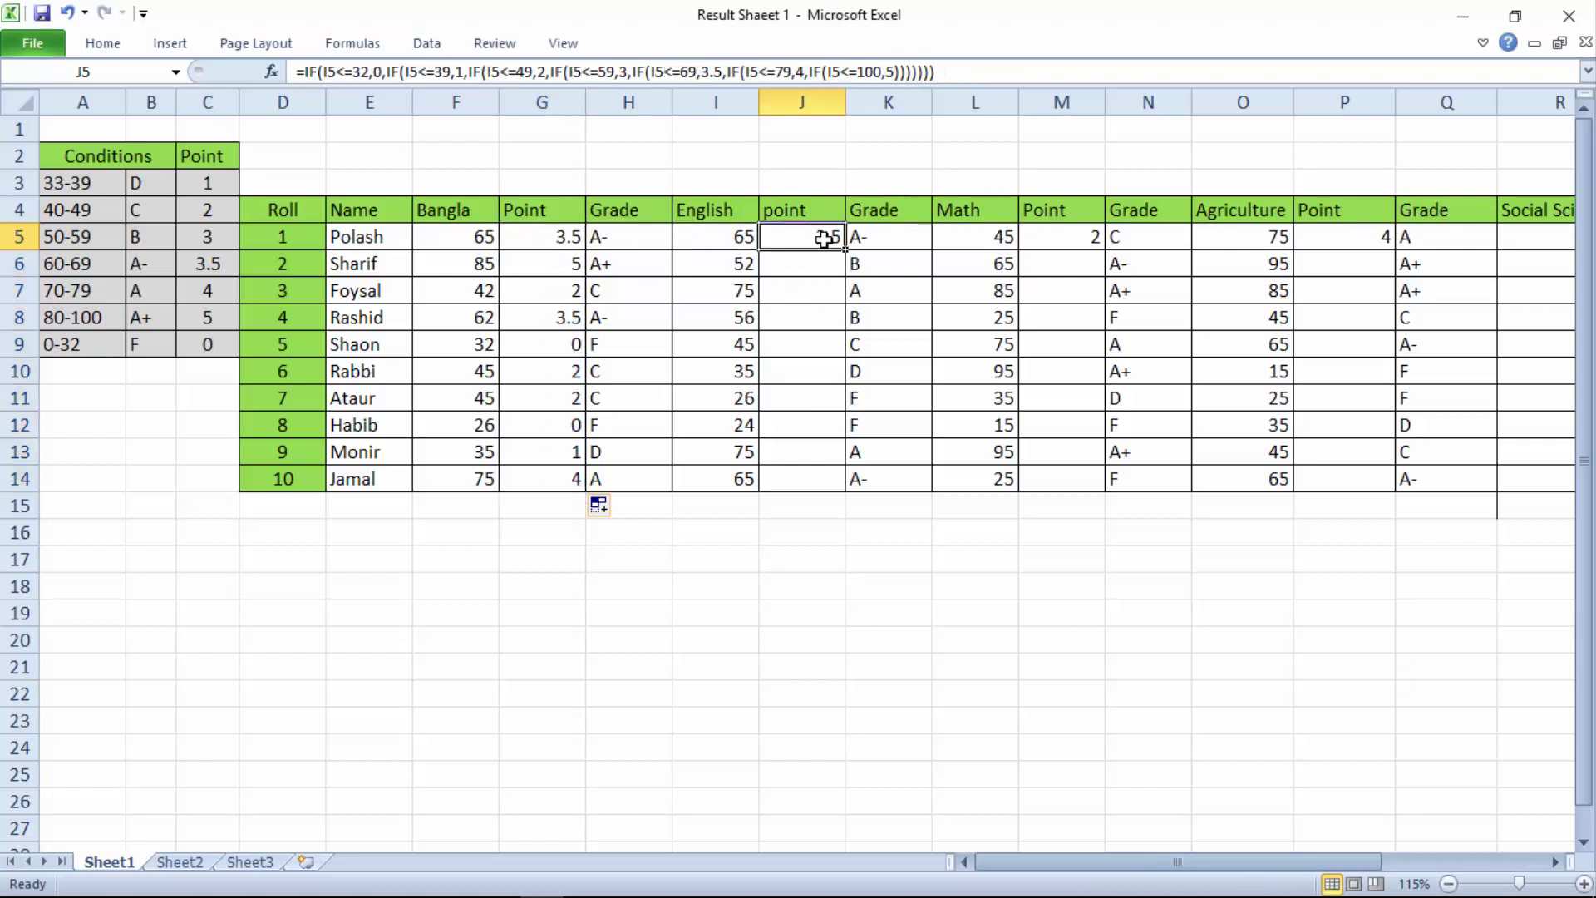
left_click_drag(846, 248, 801, 493)
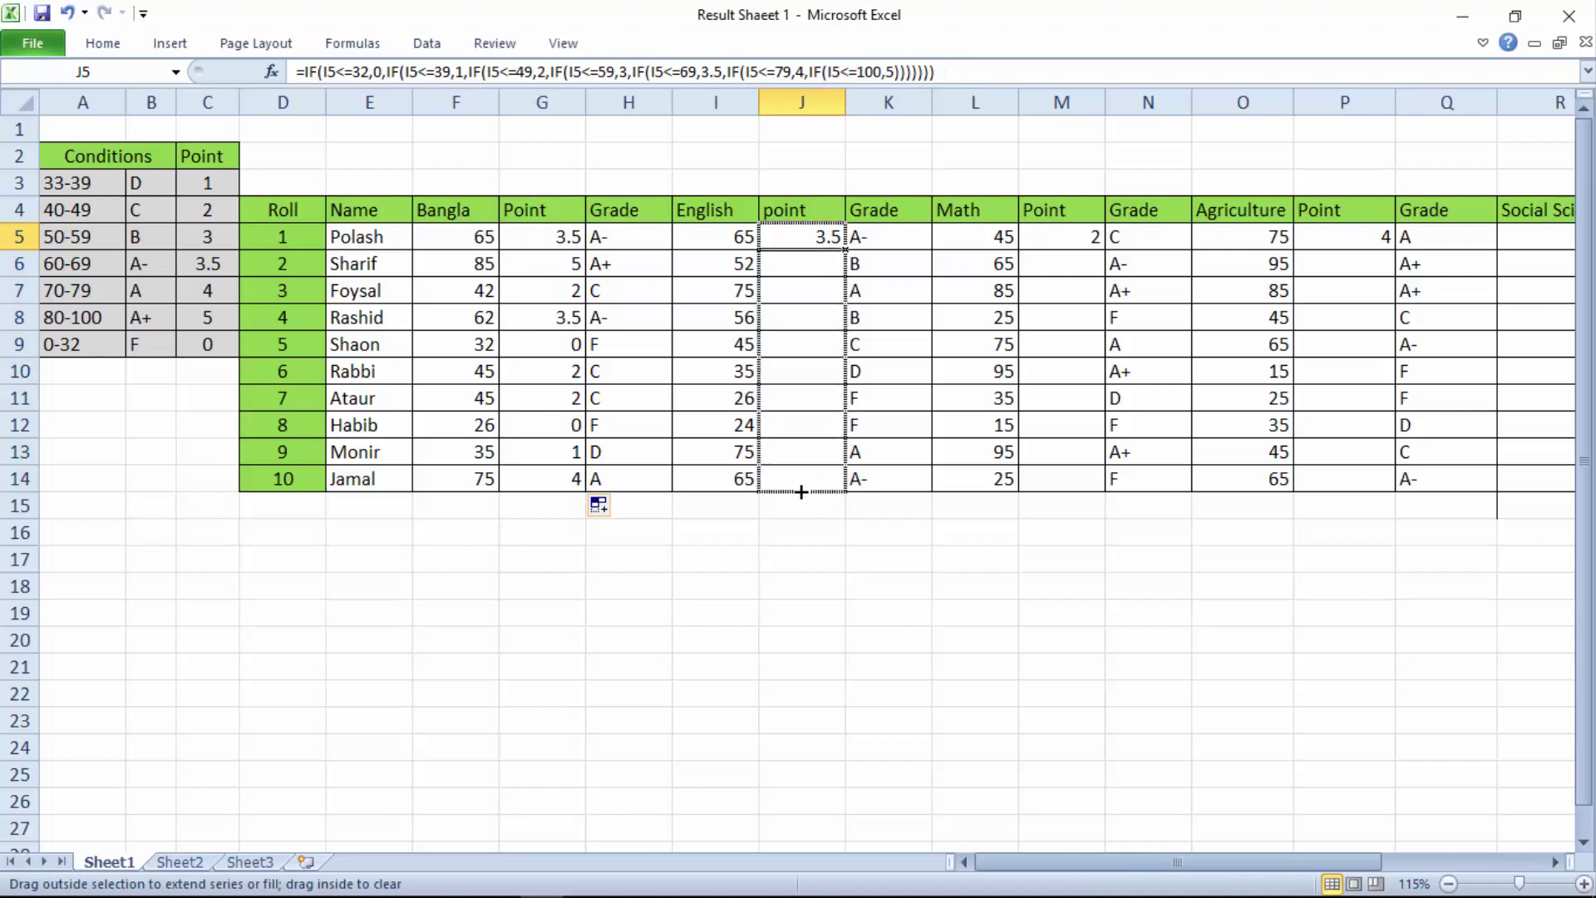
left_click_drag(801, 492, 800, 492)
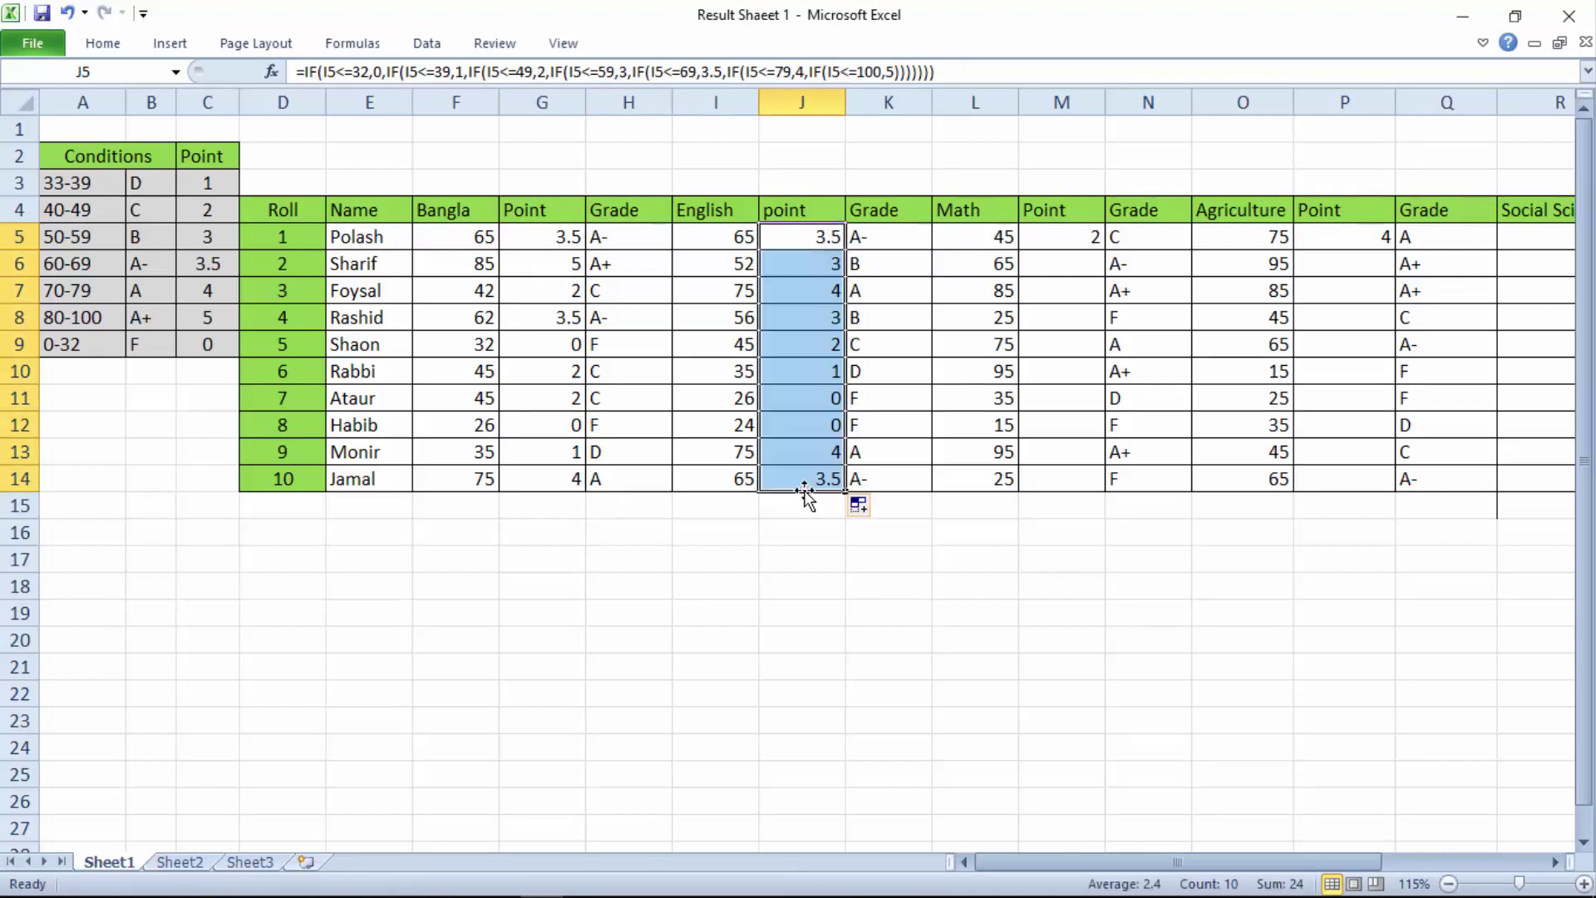
left_click_drag(1056, 865, 1140, 866)
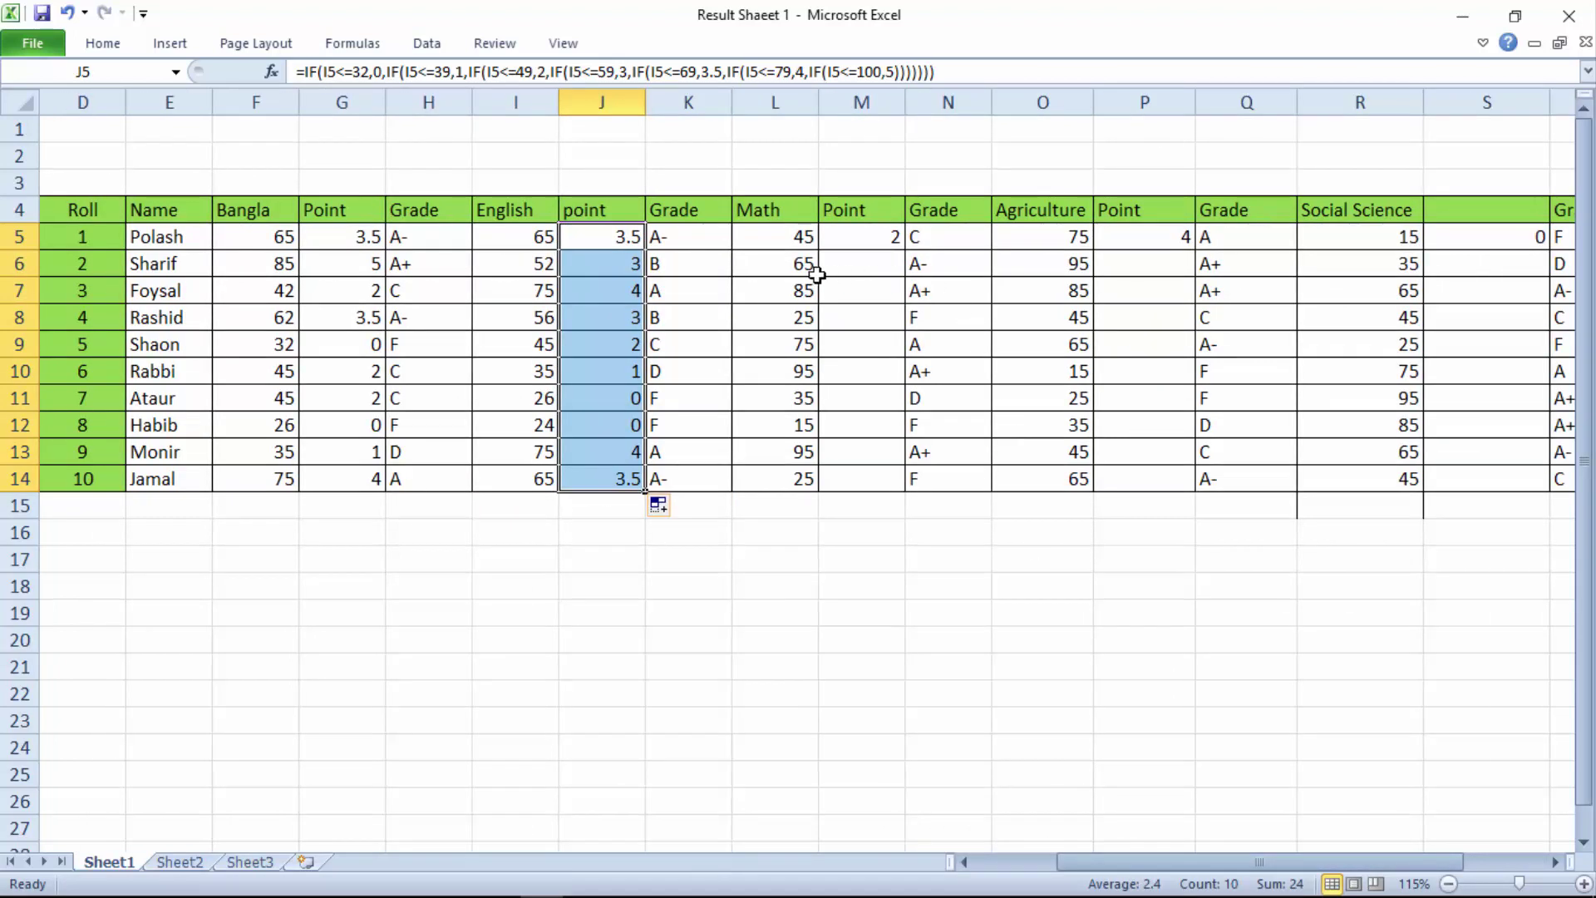
- Fill the Math, Agriculture and Social Science point formulas down to row 14
left_click(856, 237)
left_click_drag(899, 247, 908, 482)
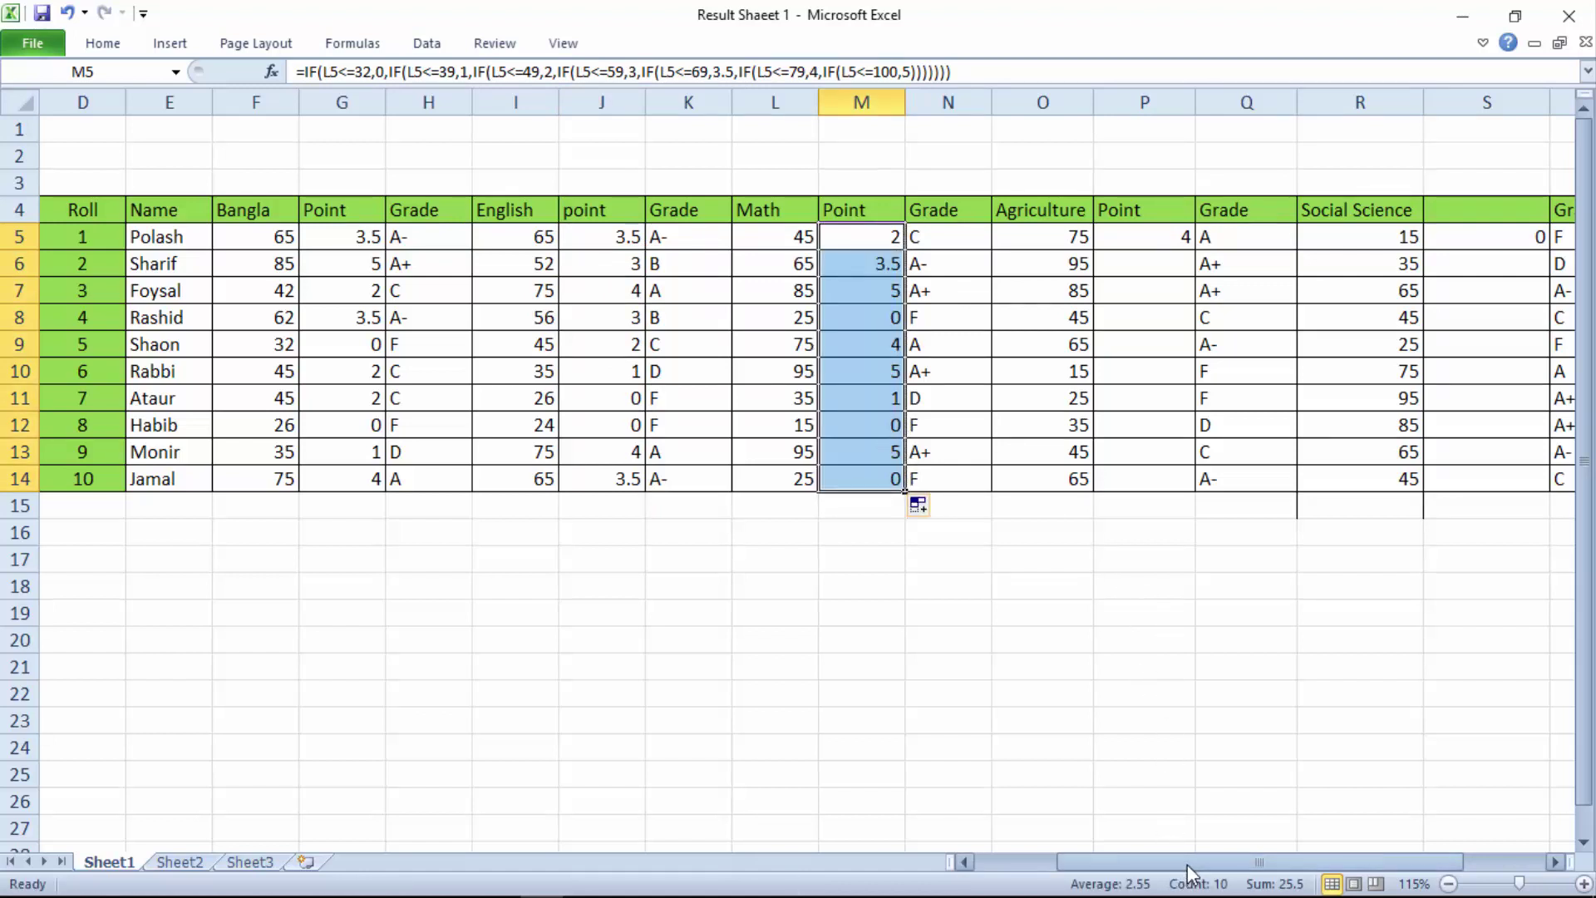
left_click_drag(1236, 862, 1317, 862)
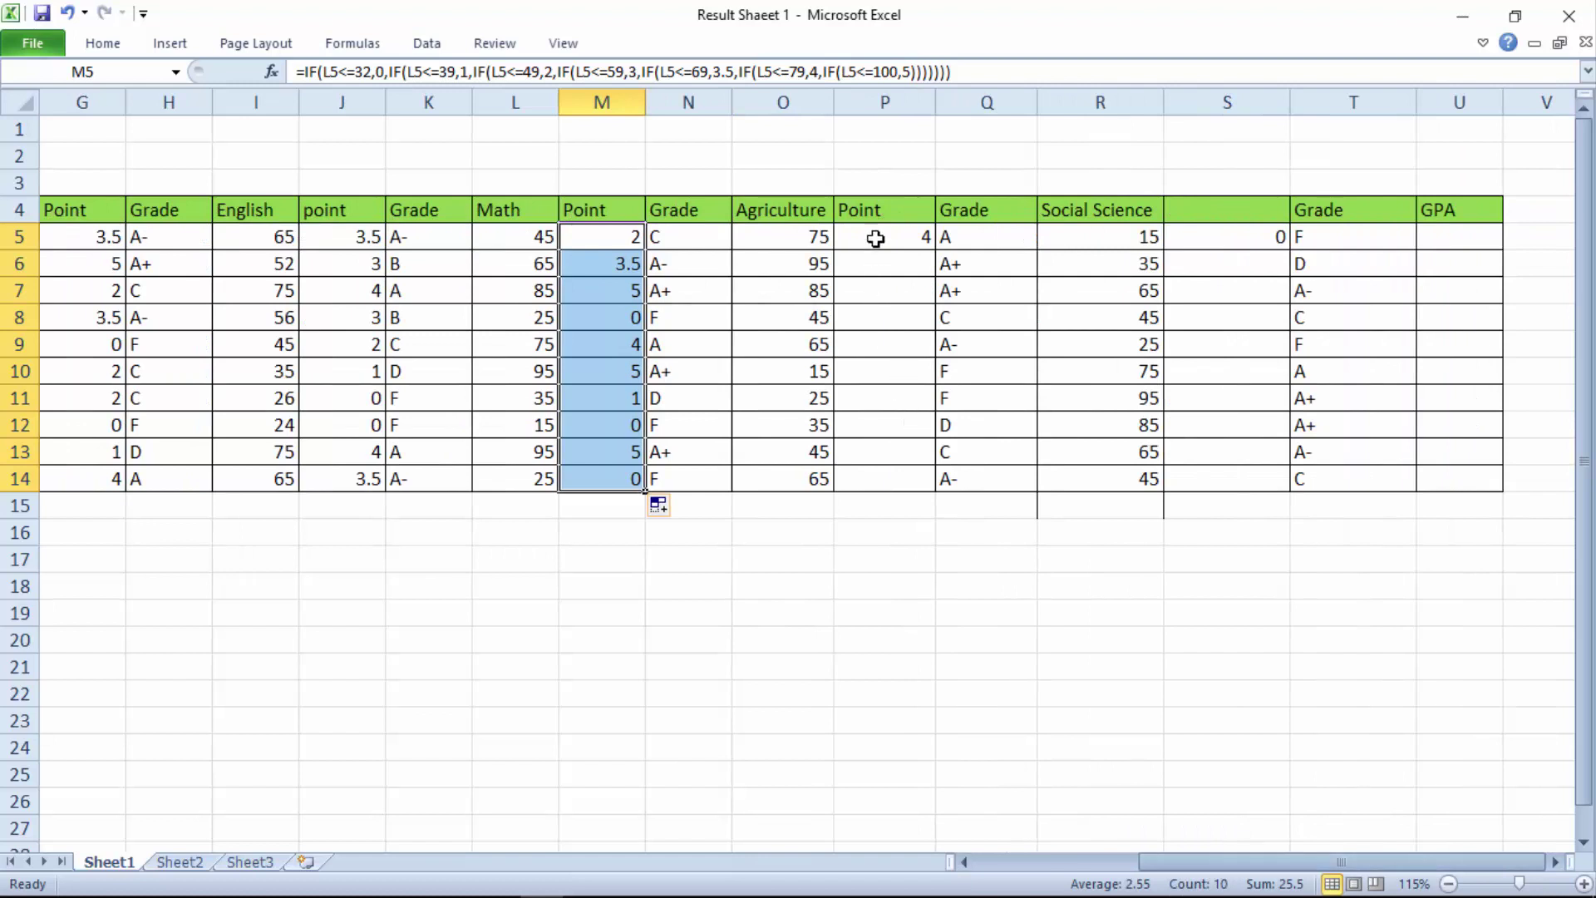
left_click(875, 240)
left_click_drag(937, 247, 940, 491)
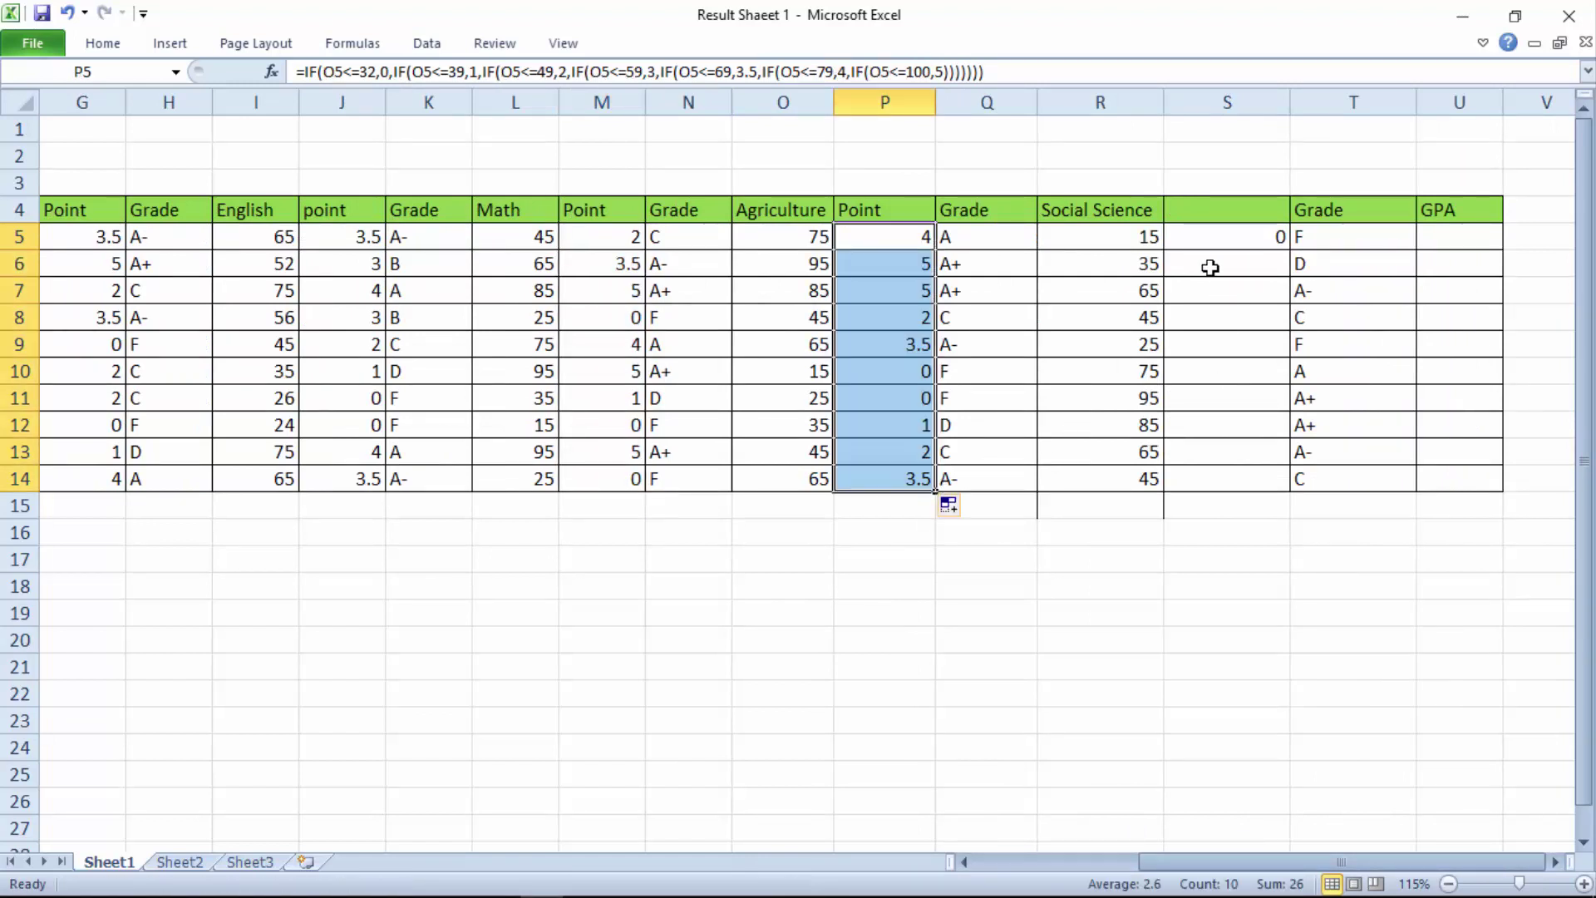
left_click(1212, 239)
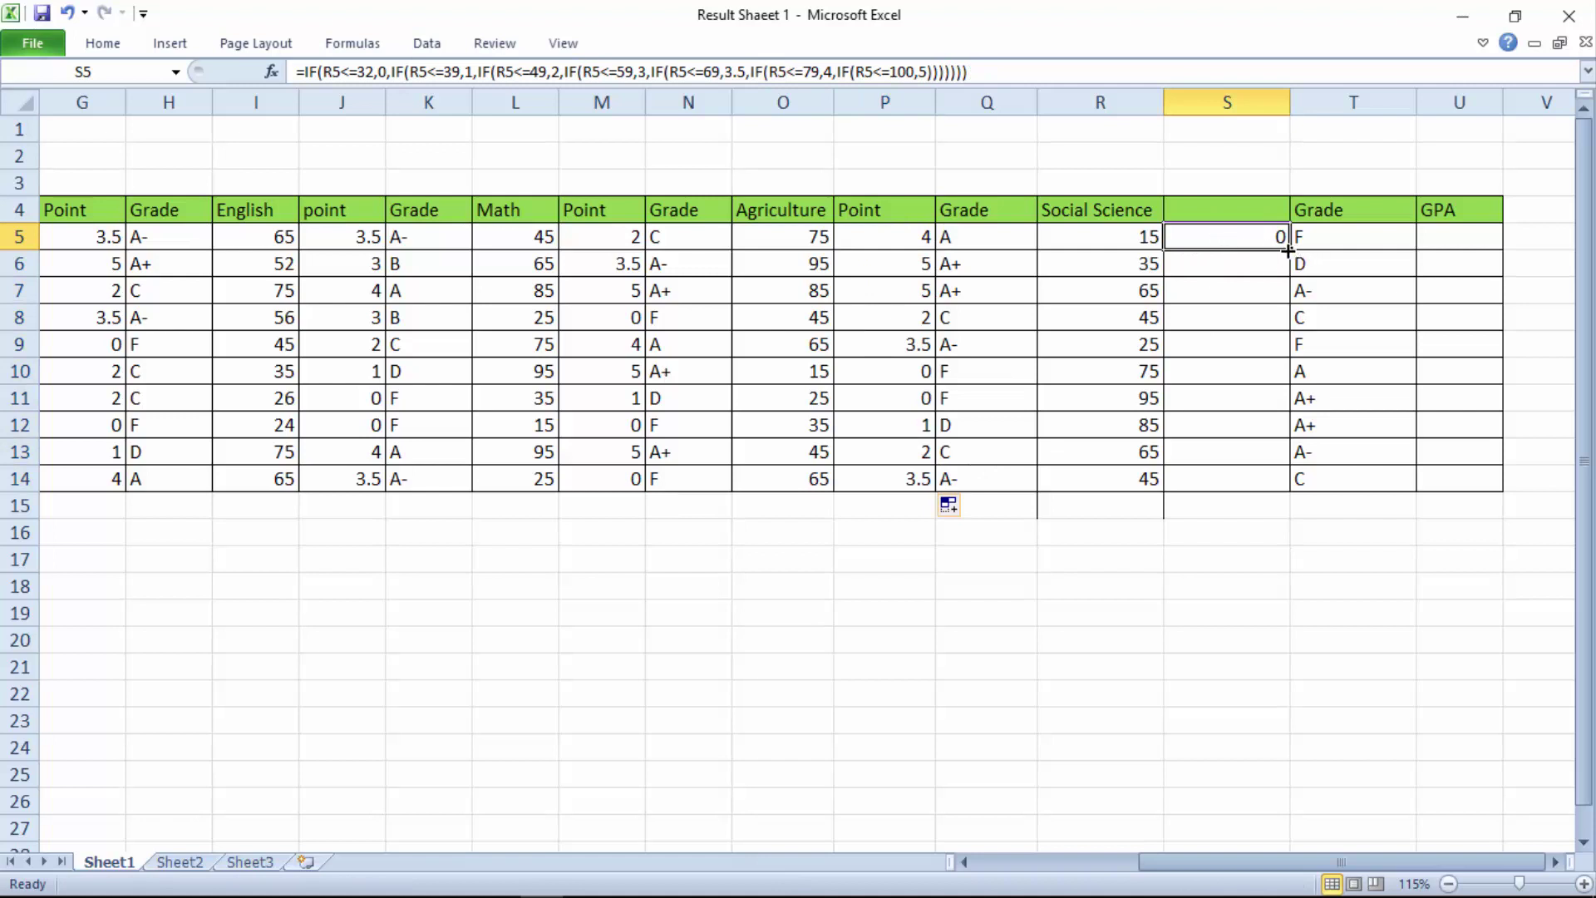
left_click_drag(1288, 250, 1272, 486)
left_click(1229, 526)
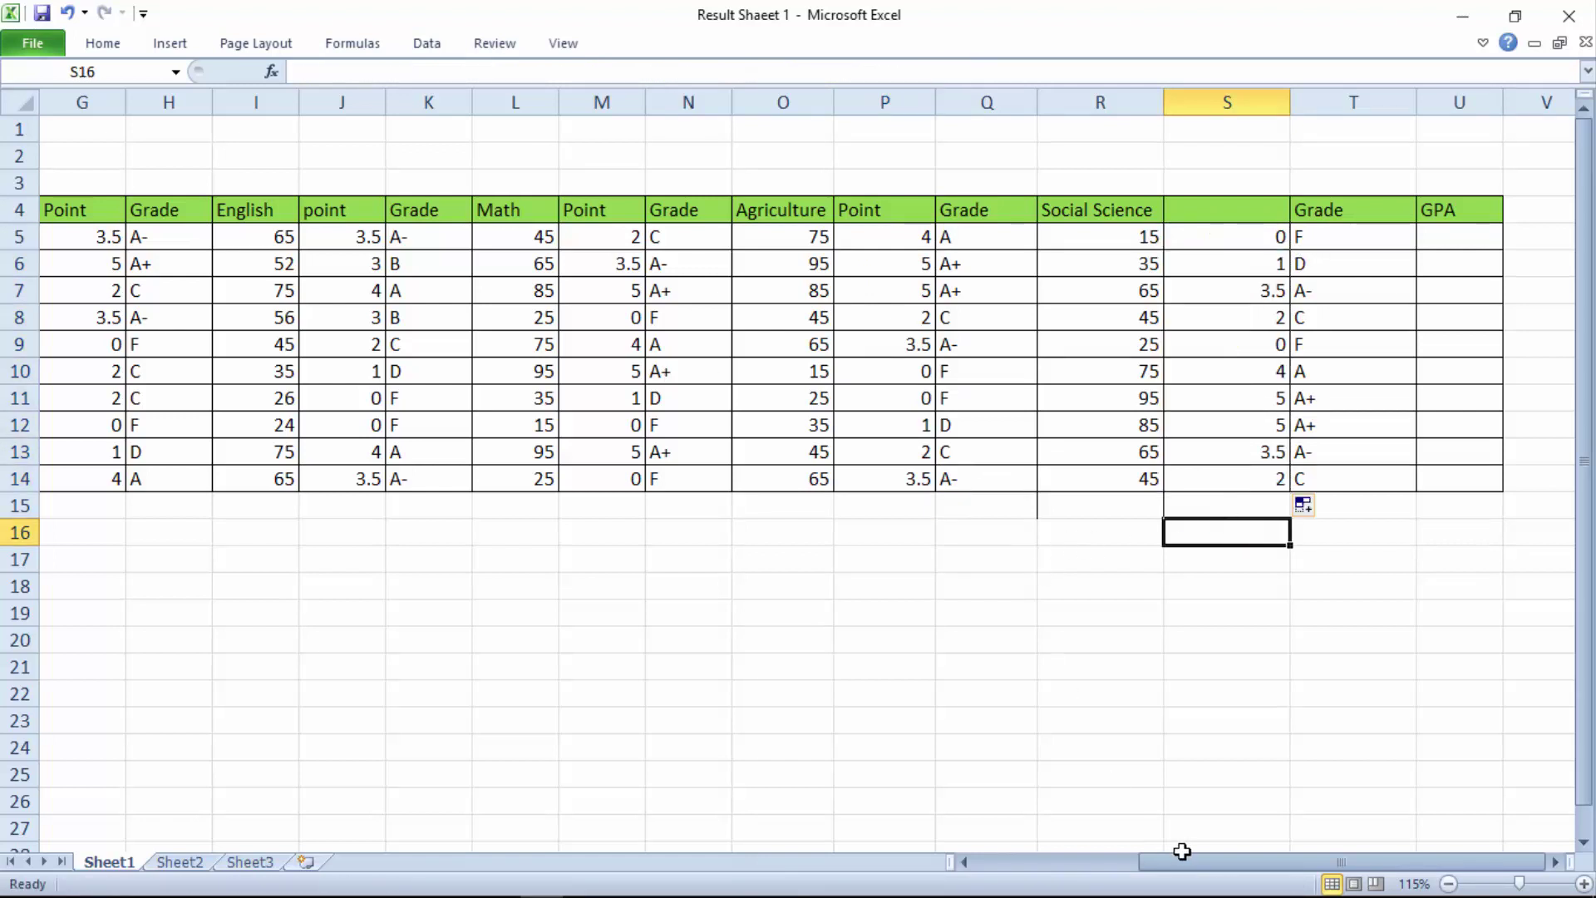
left_click_drag(1181, 852, 1006, 861)
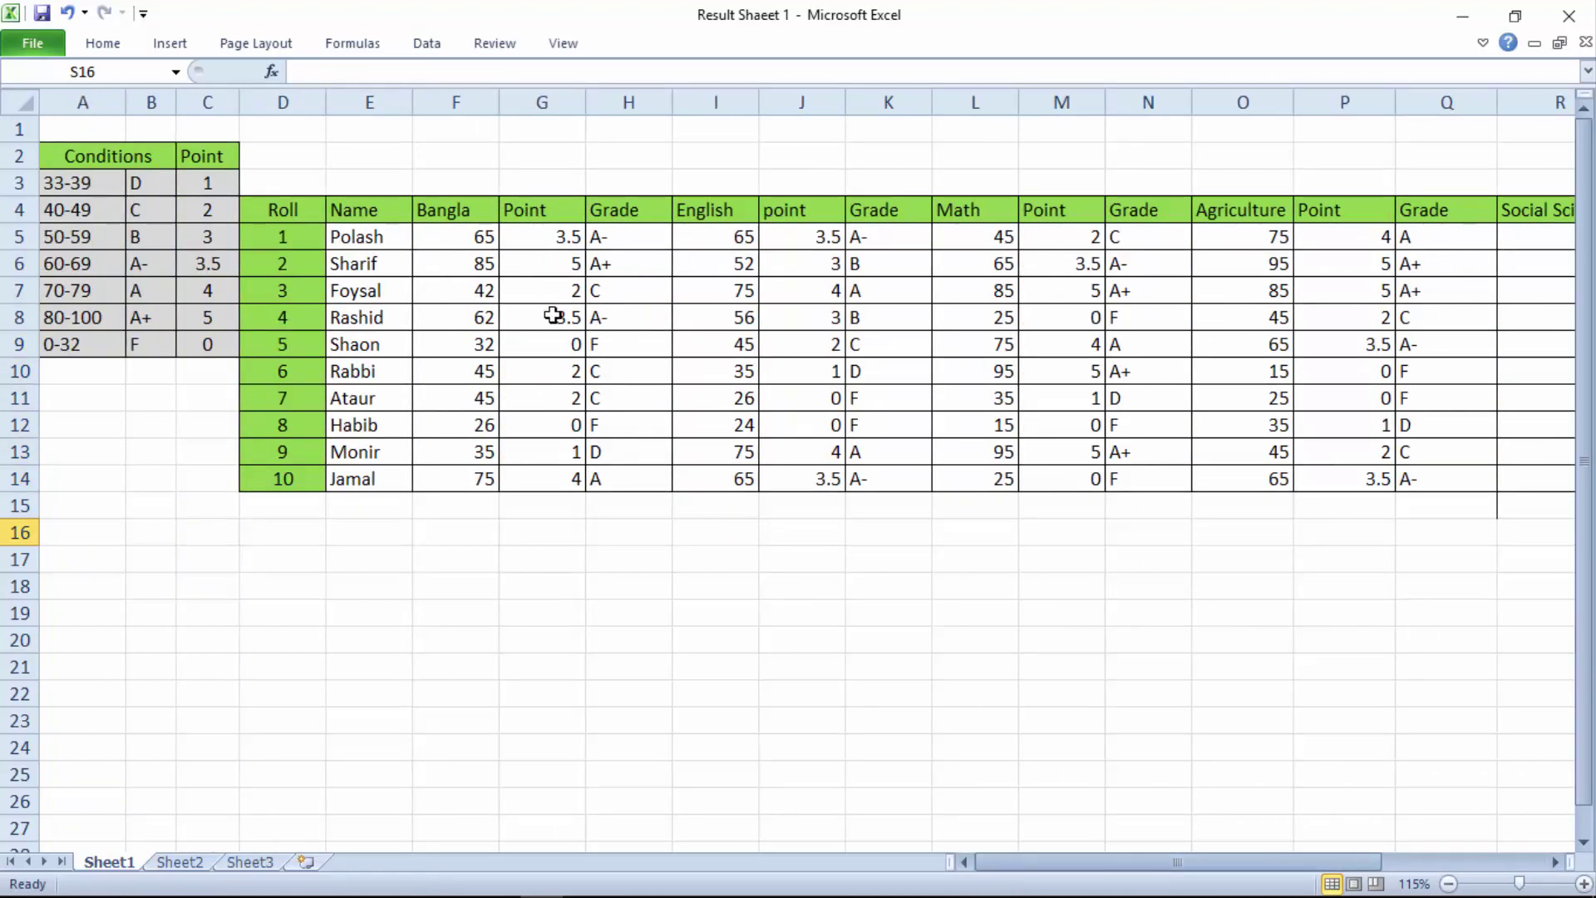